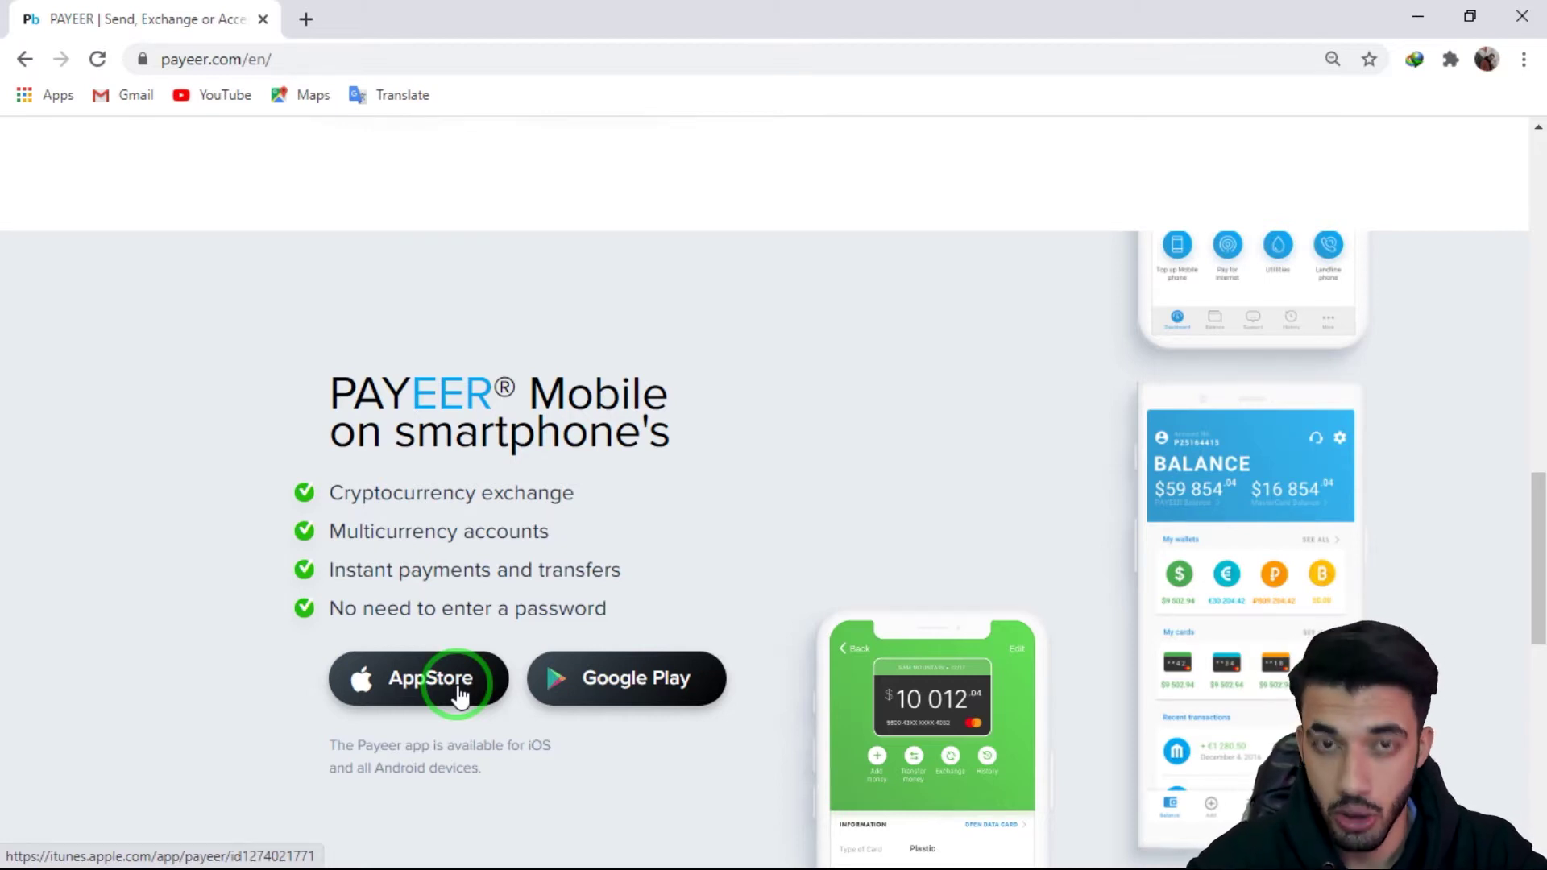
pyautogui.scroll(-10, 436, 681)
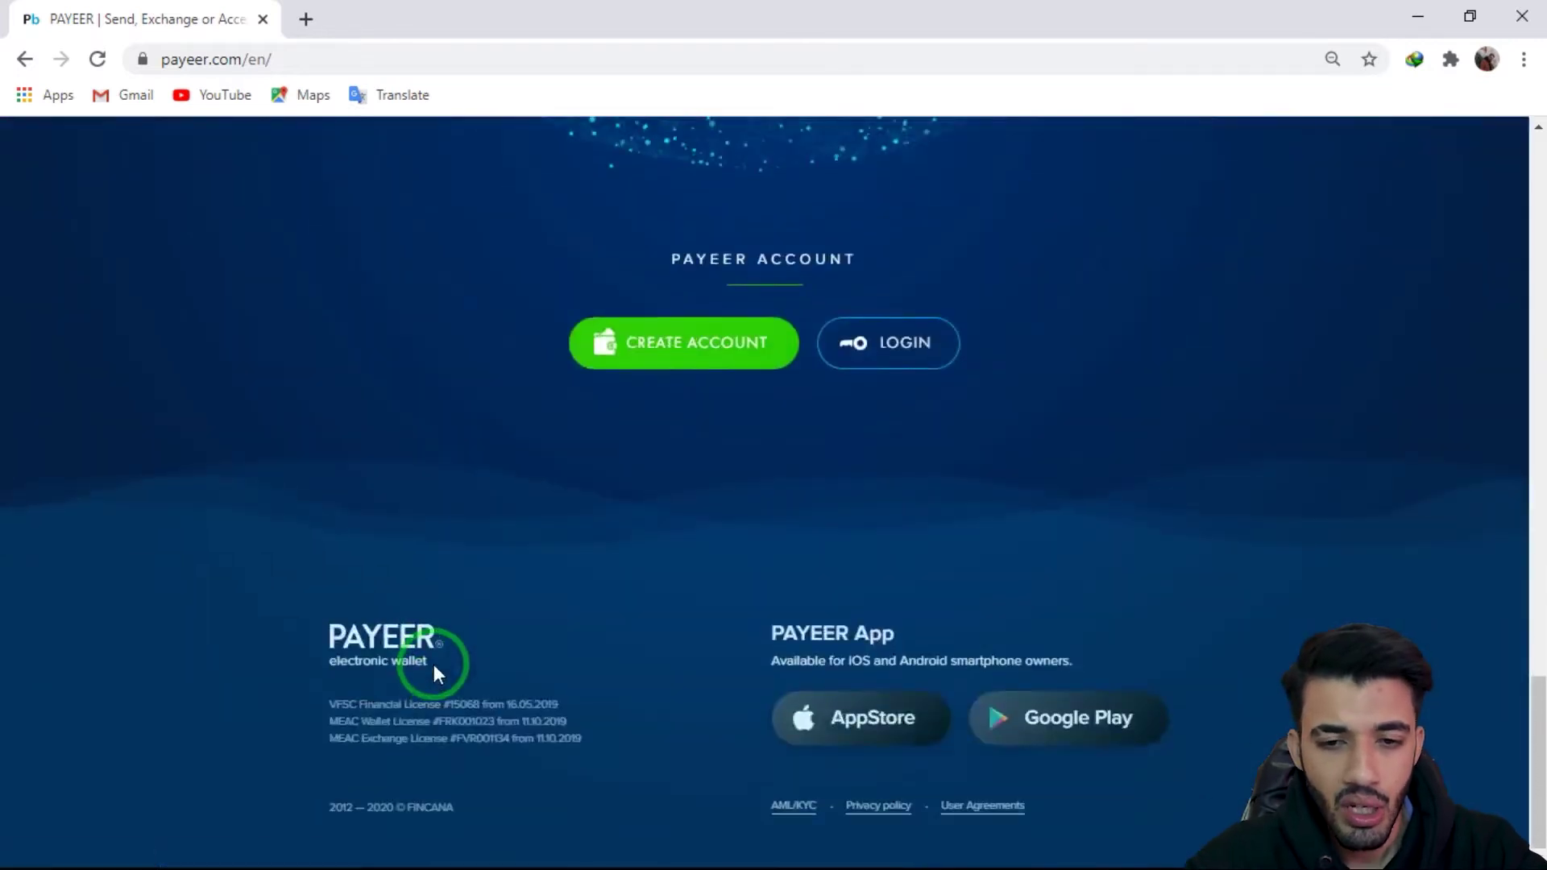
pyautogui.moveTo(1539, 693); pyautogui.dragTo(1535, 28)
pyautogui.scroll(-10, 766, 535)
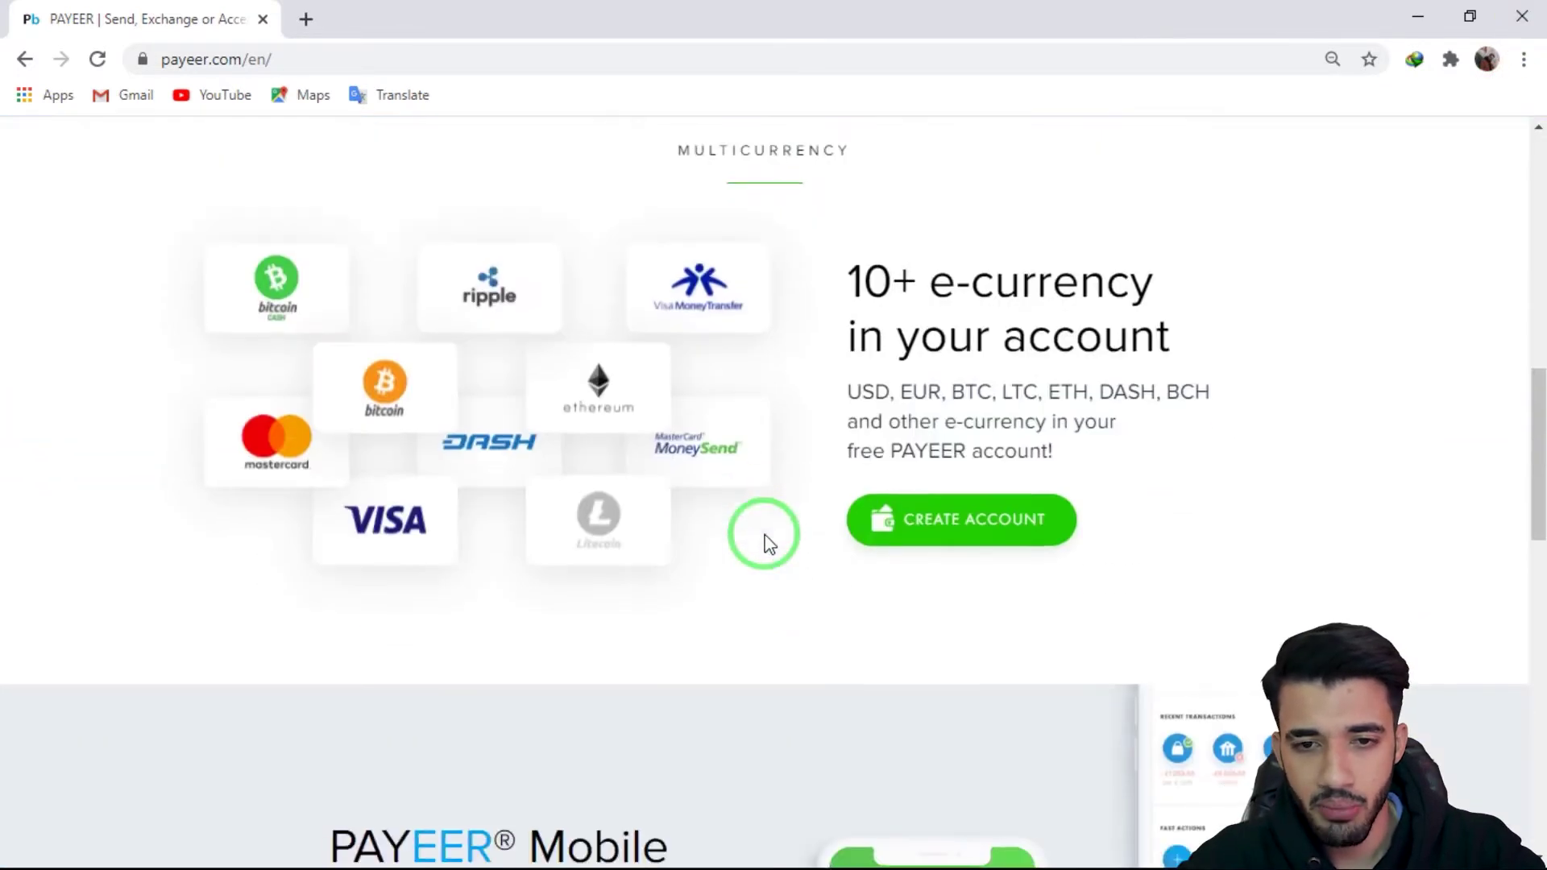
pyautogui.scroll(-8, 801, 470)
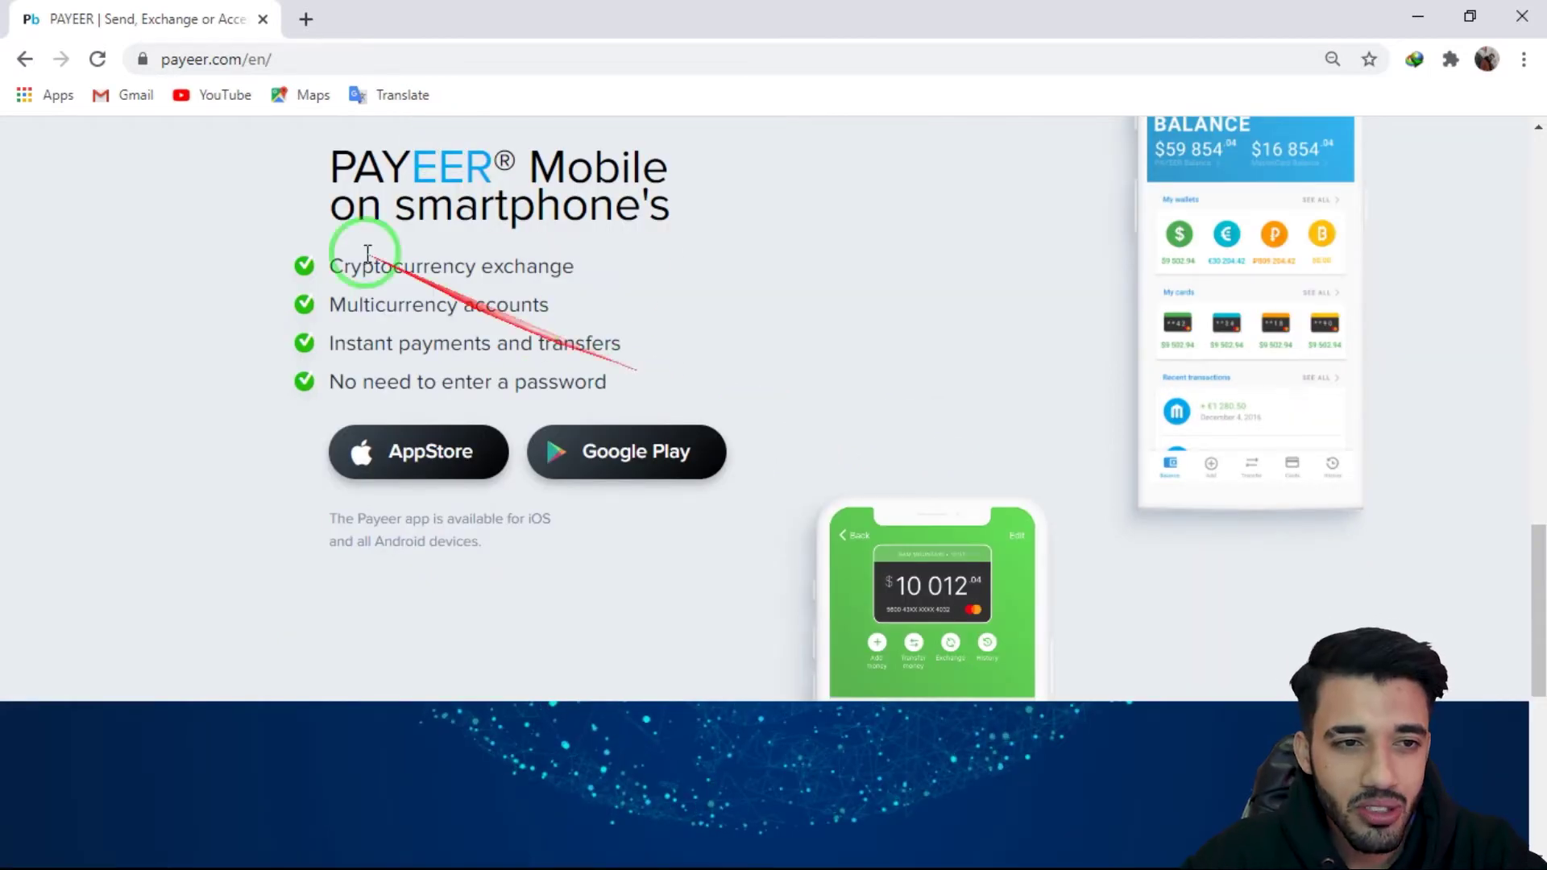
pyautogui.click(415, 99)
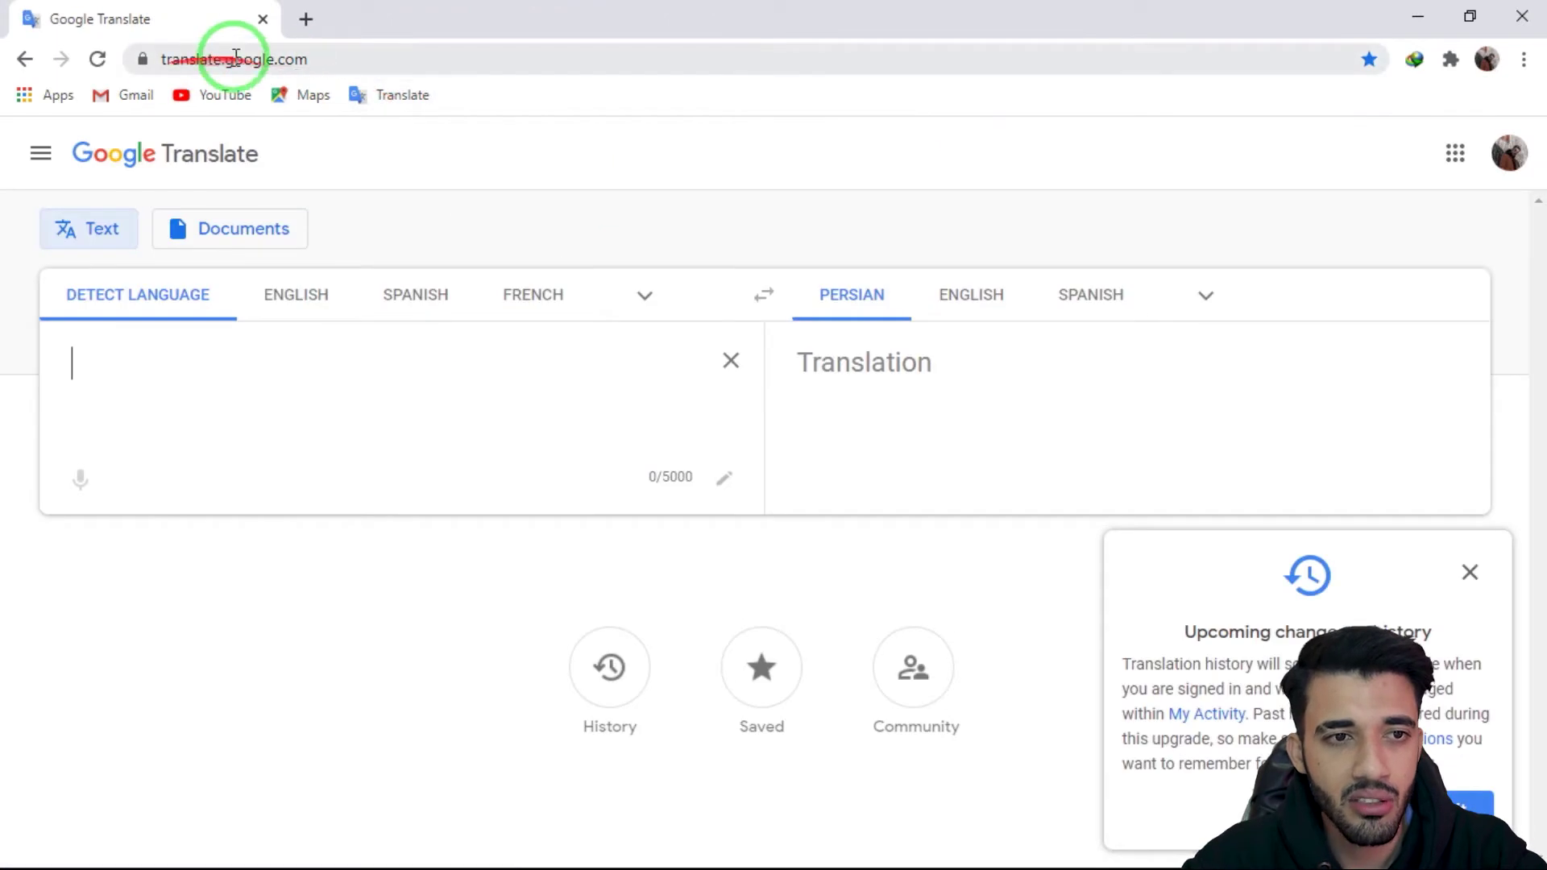
pyautogui.click(25, 59)
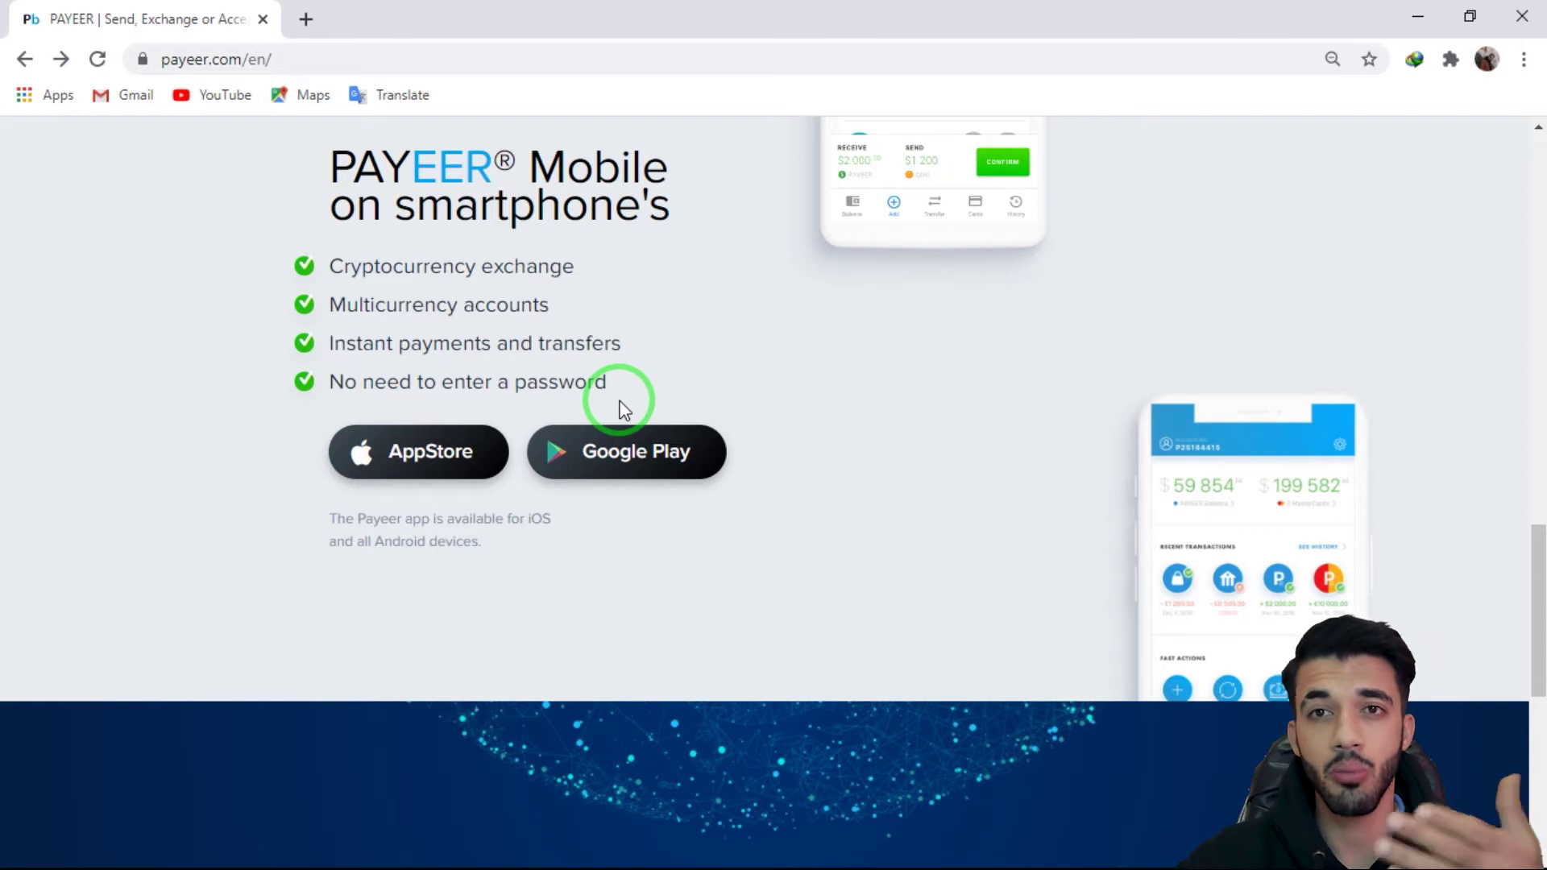
pyautogui.scroll(15, 564, 408)
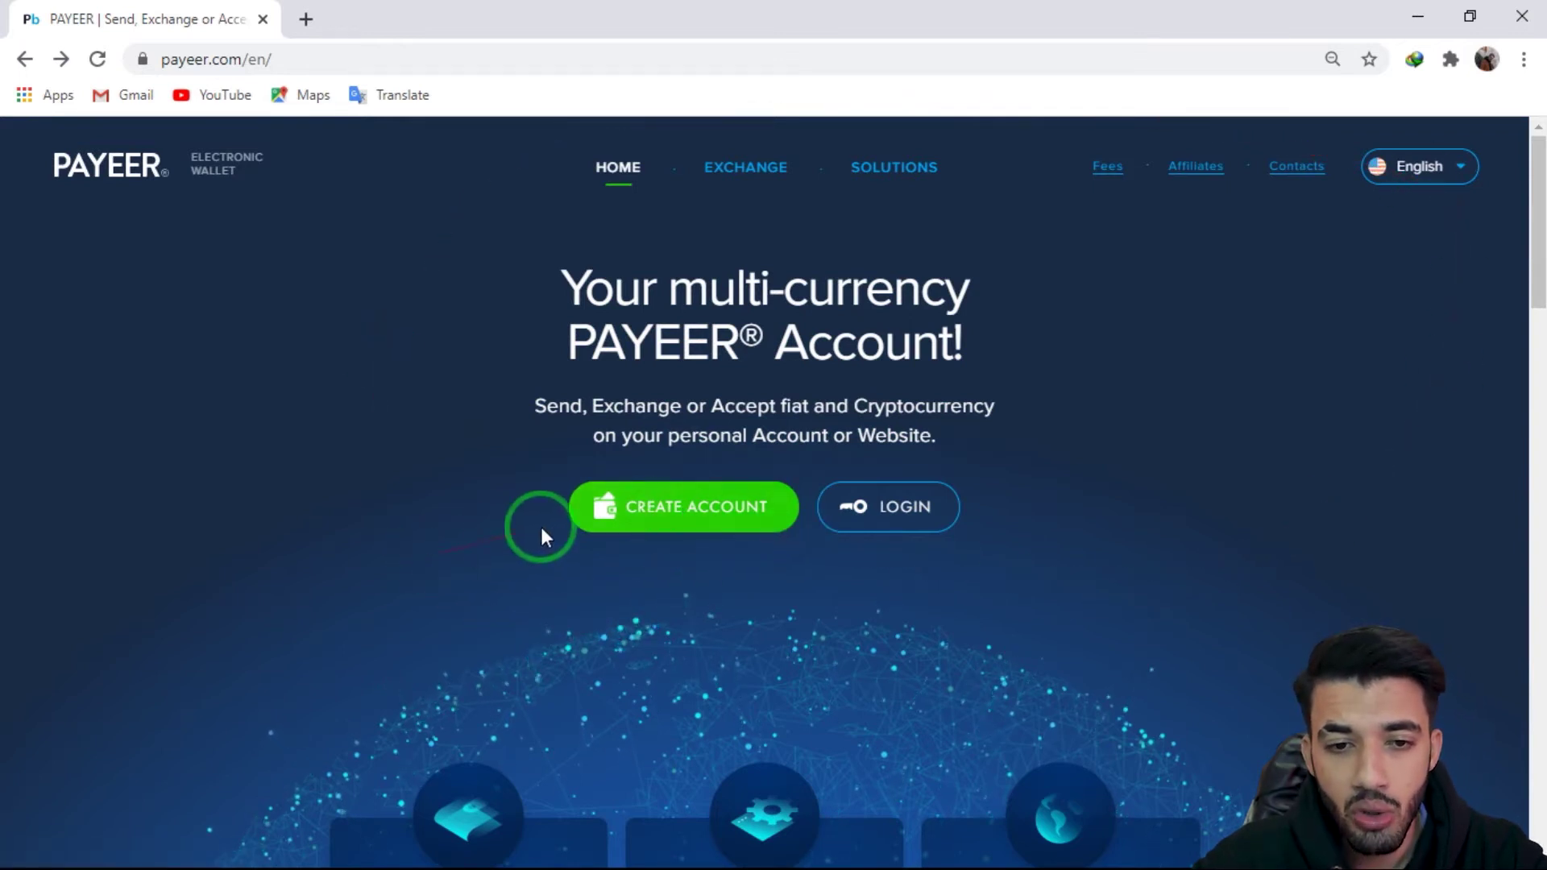
# Step: Start a new Payeer account and enter the e-mail address
pyautogui.click(689, 507)
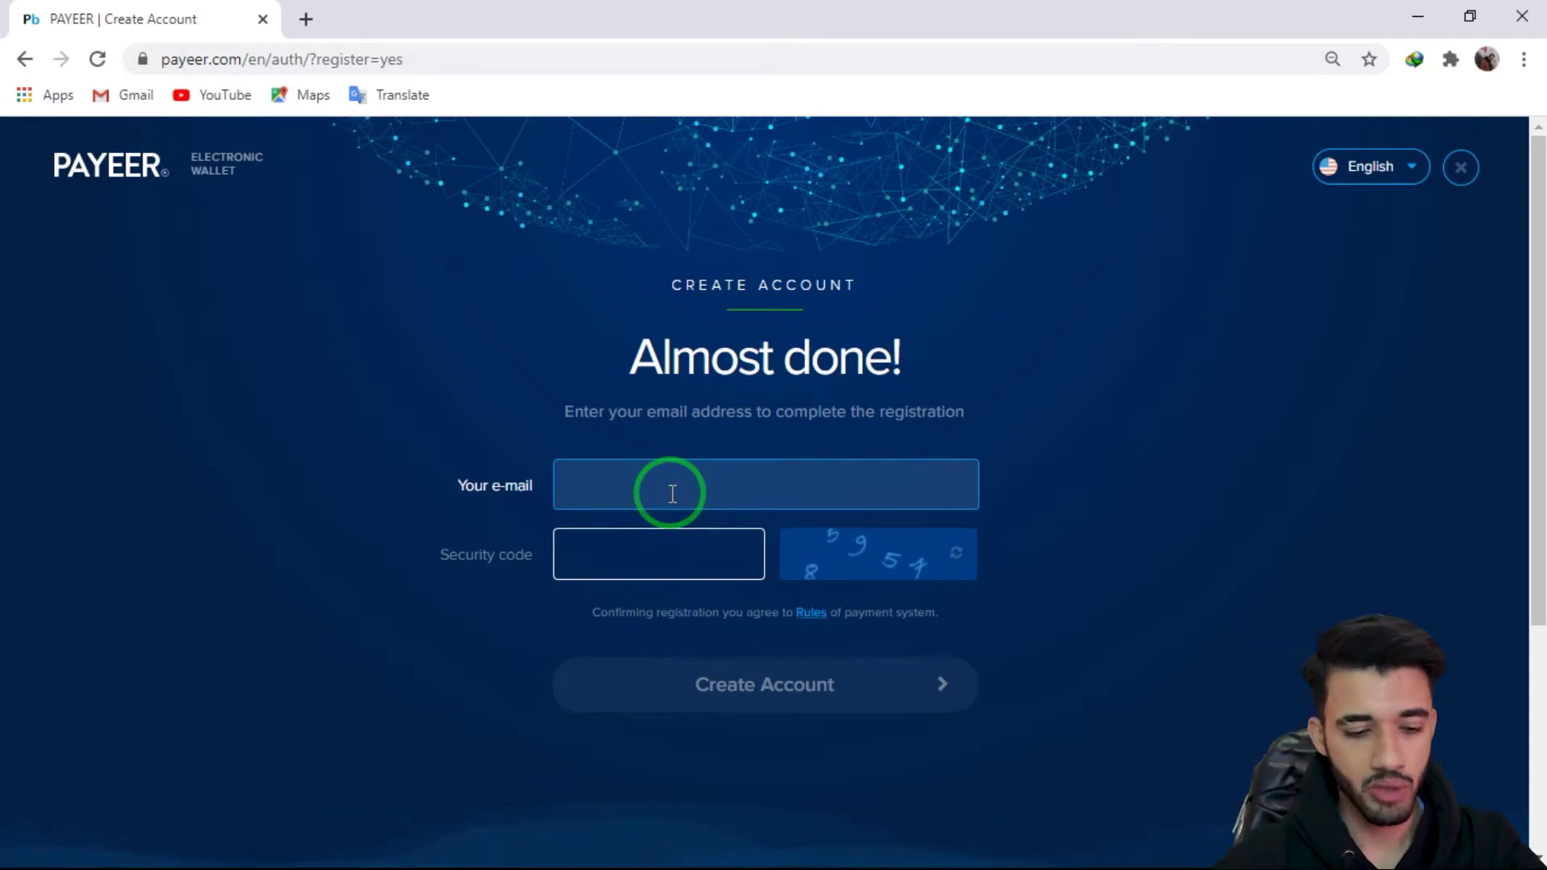
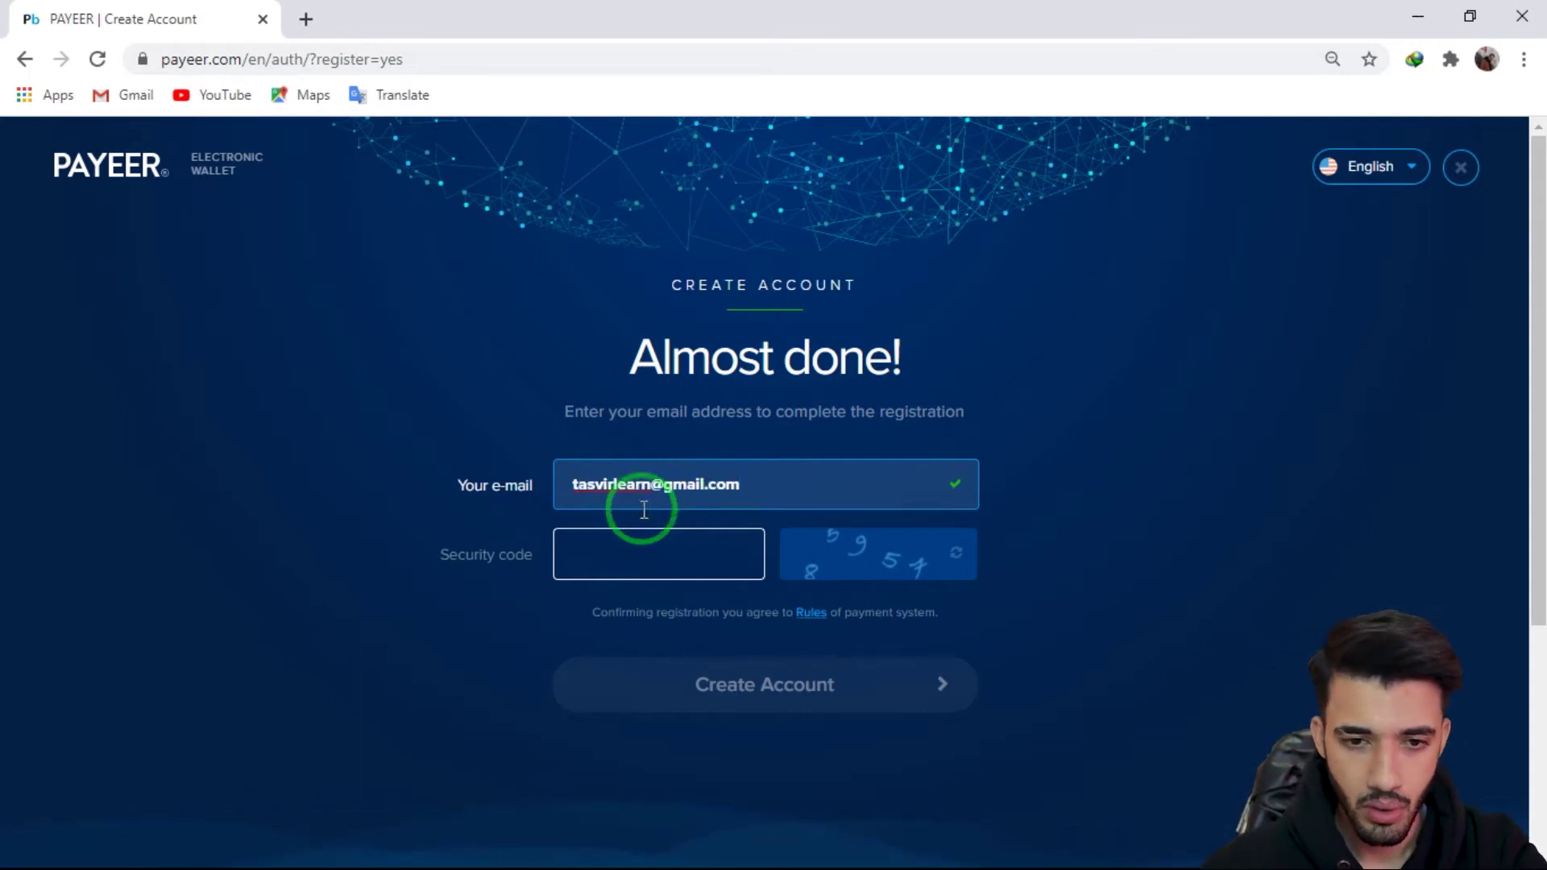
pyautogui.click(677, 548)
# Step: Refresh the captcha, enter the security code, submit the sign-up form, and minimize Chrome
pyautogui.click(956, 553)
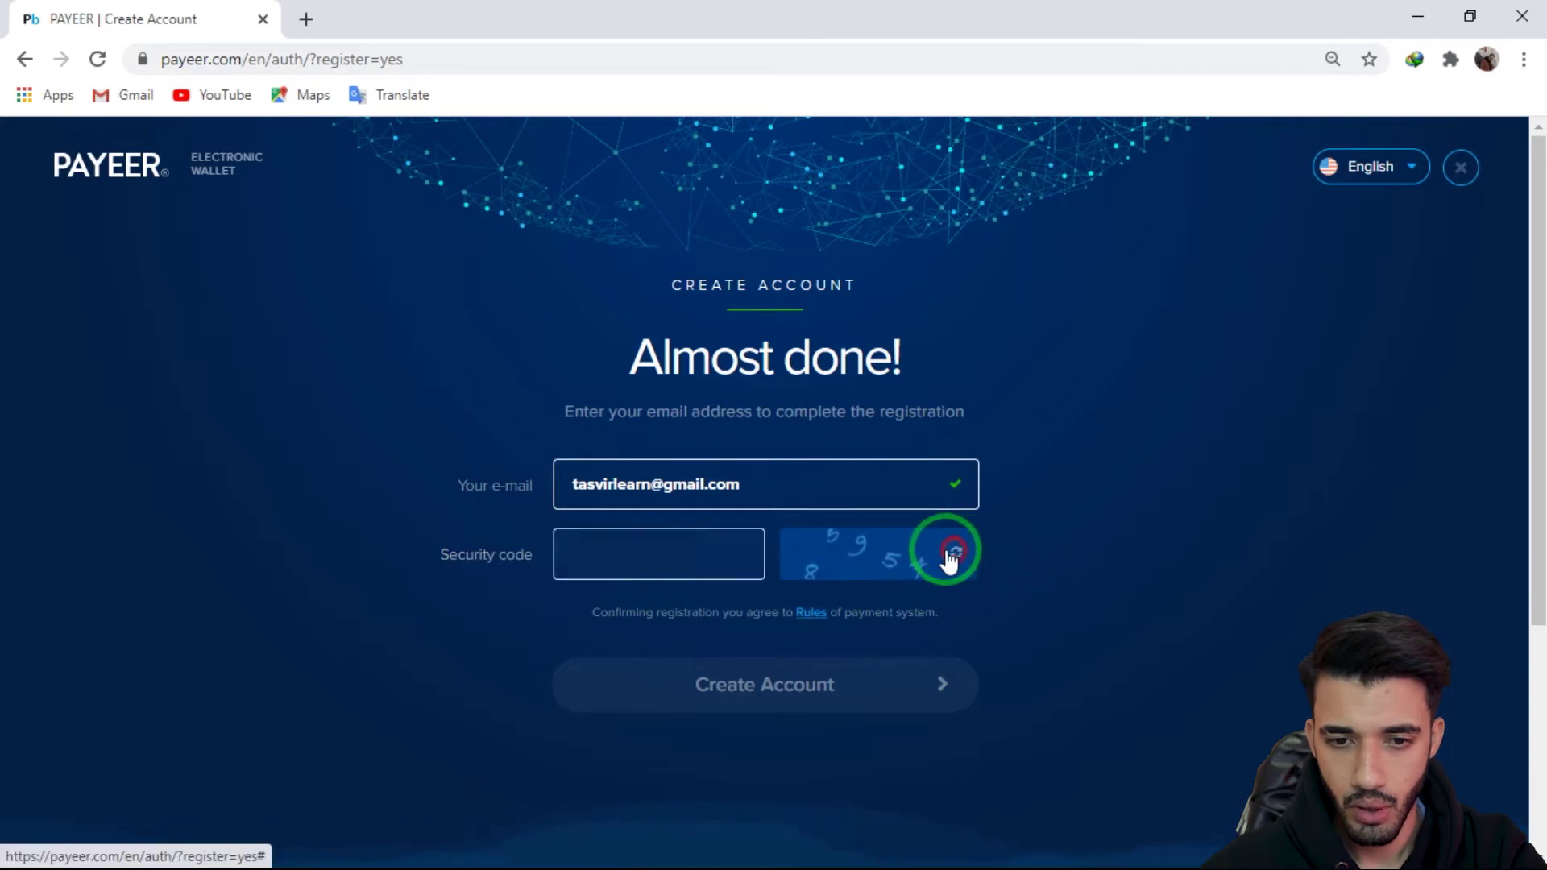
pyautogui.click(657, 554)
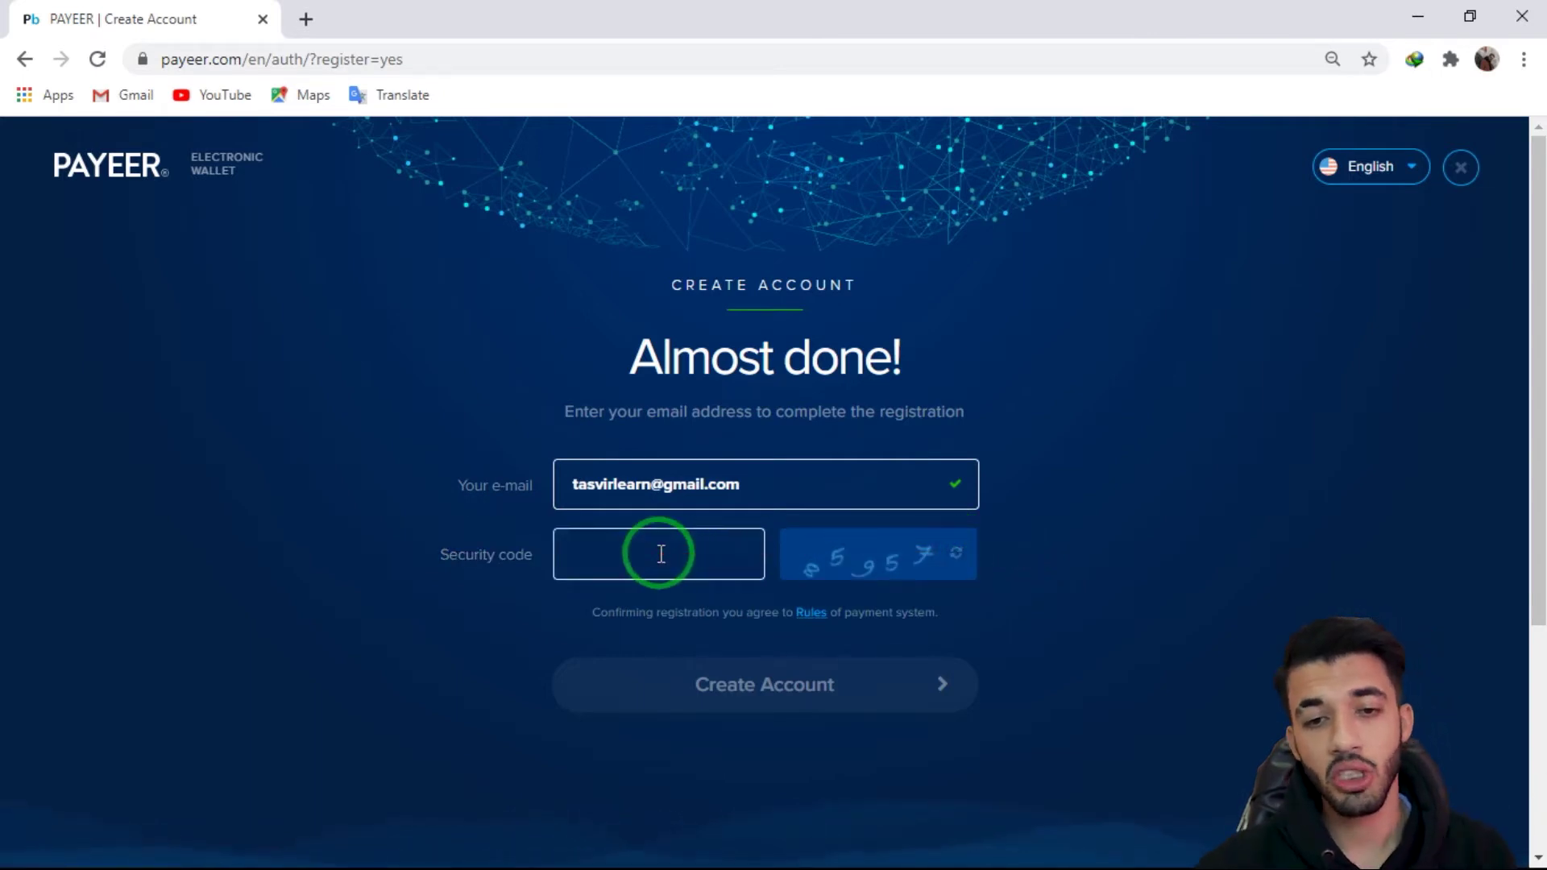
pyautogui.click(661, 554)
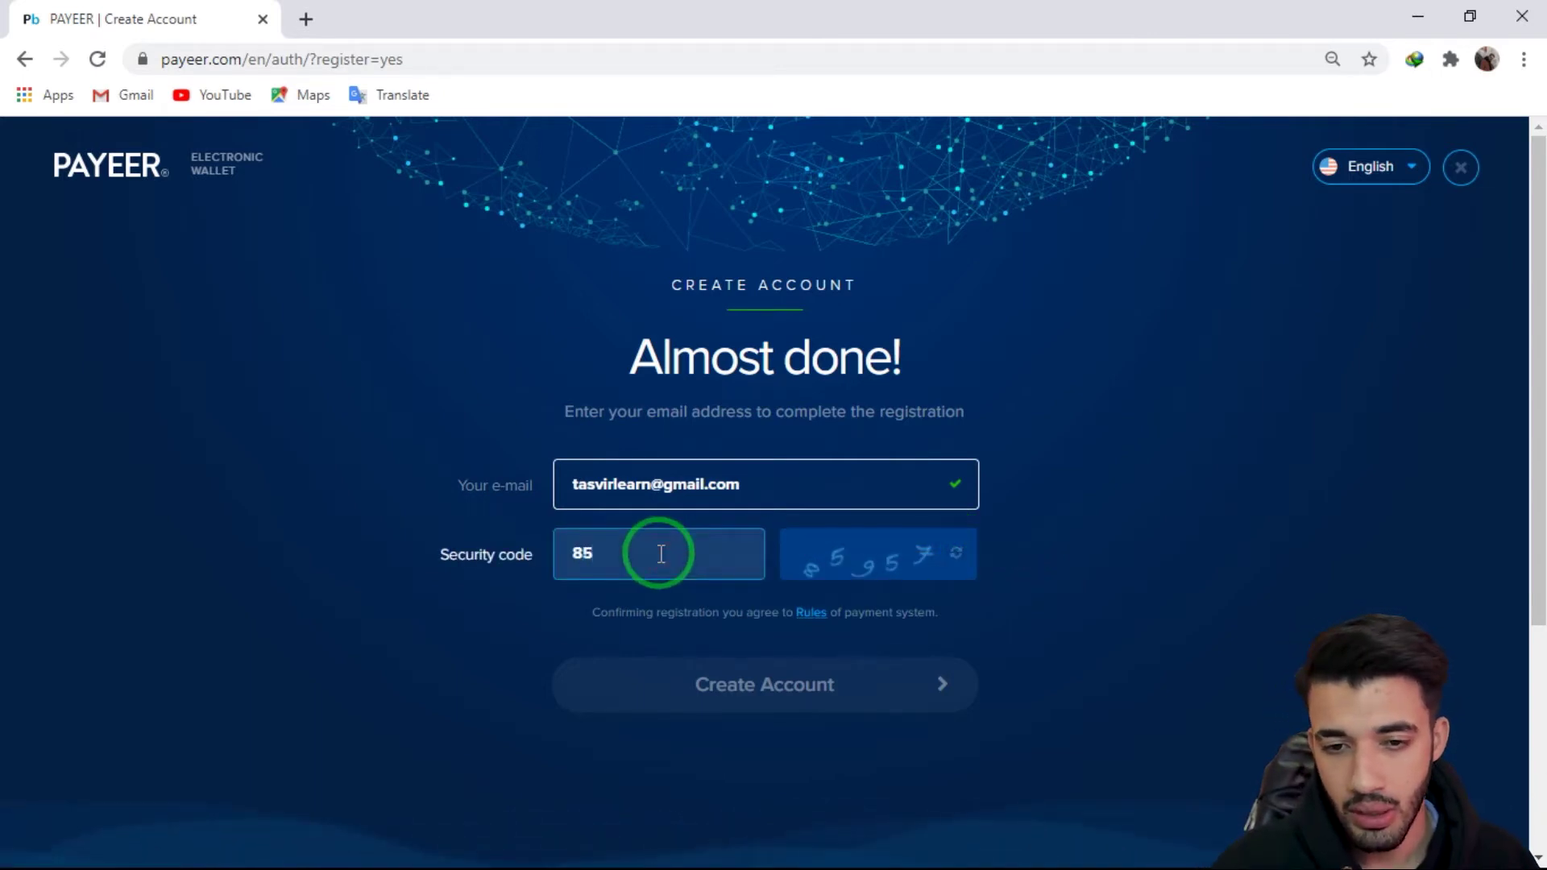
pyautogui.click(627, 562)
pyautogui.write('85957')
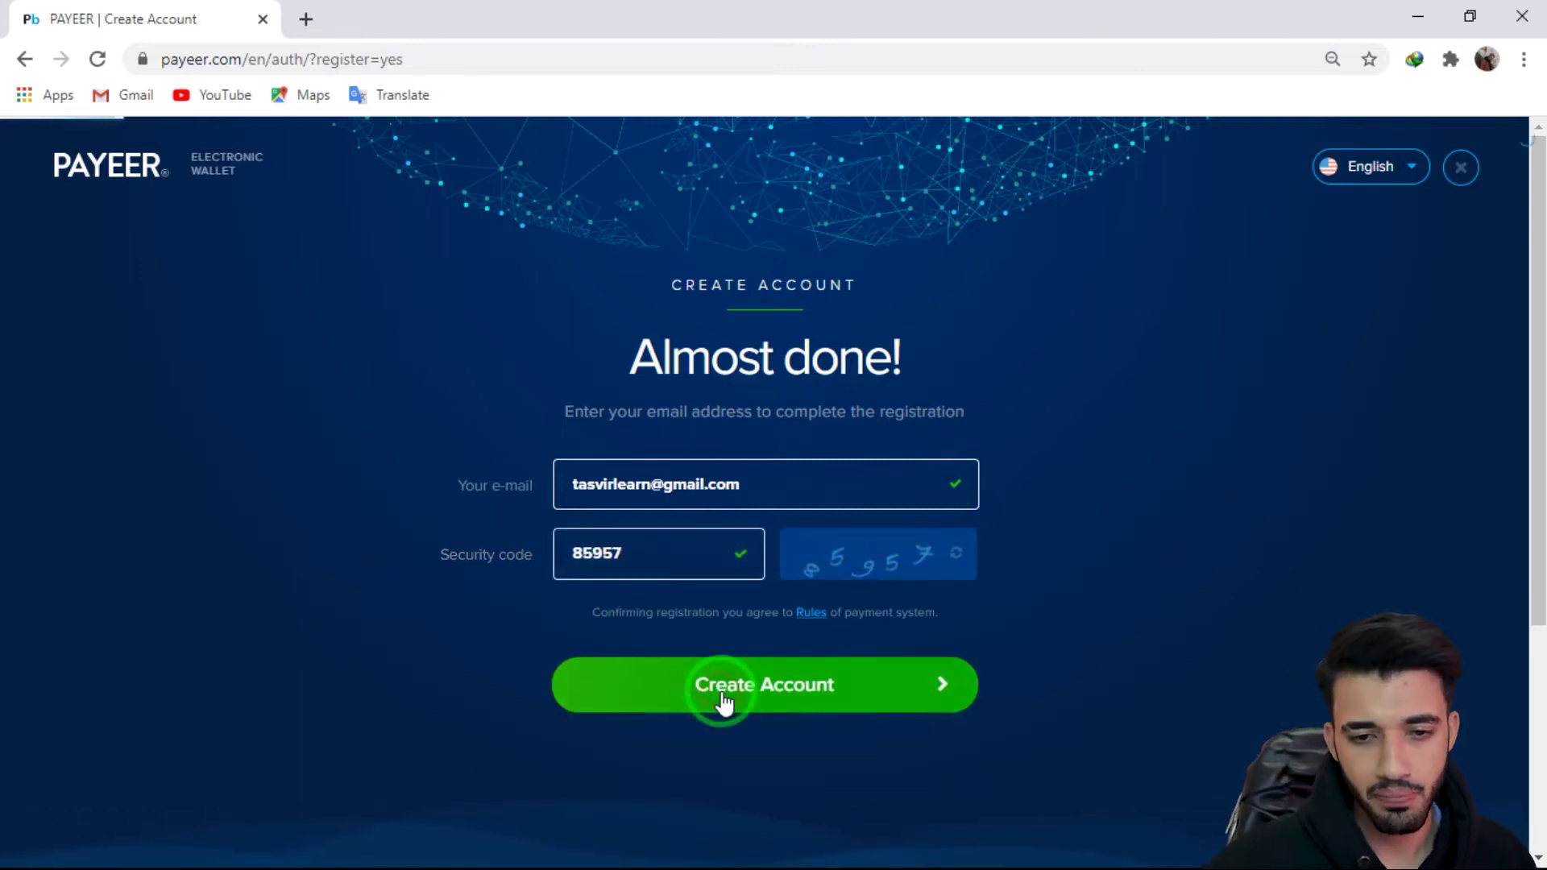
pyautogui.click(720, 695)
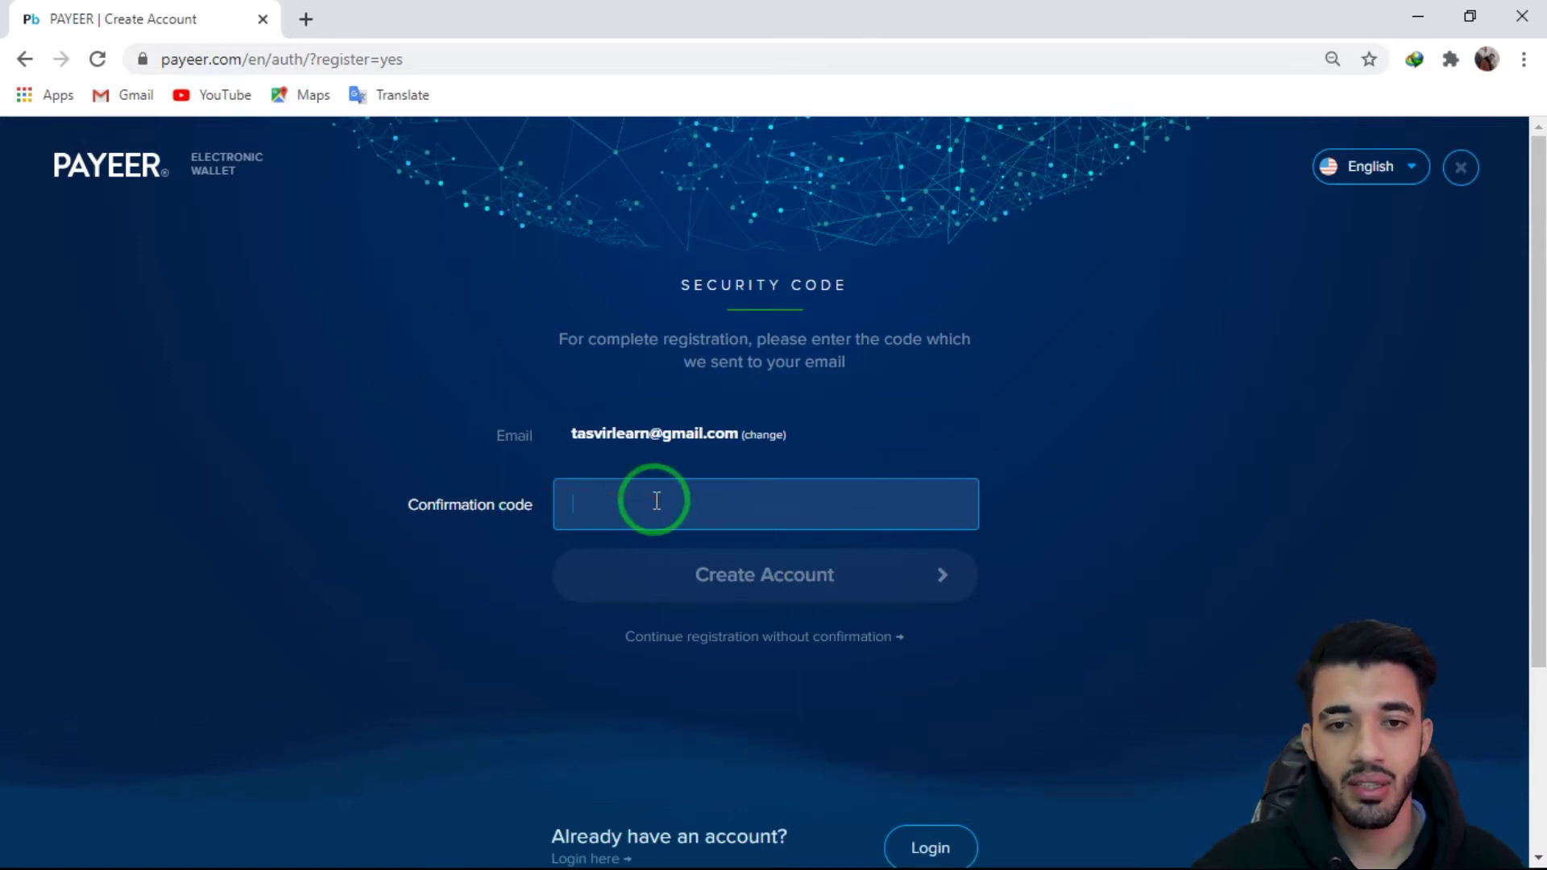
pyautogui.click(1420, 16)
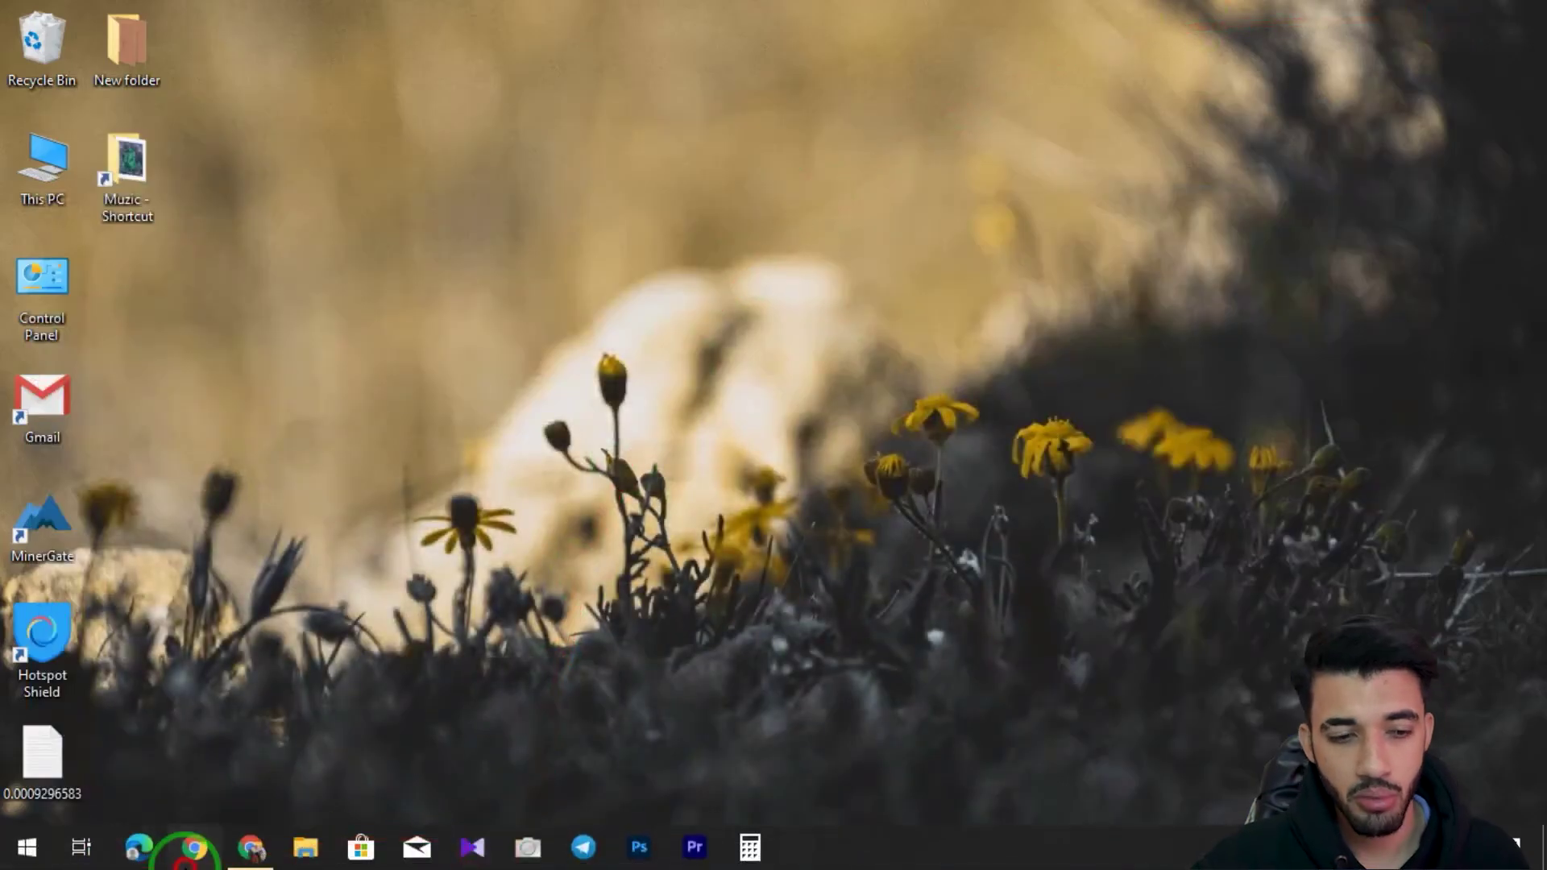
# Step: Open a new Chrome window and launch Gmail full-screen from the apps page
pyautogui.click(187, 848)
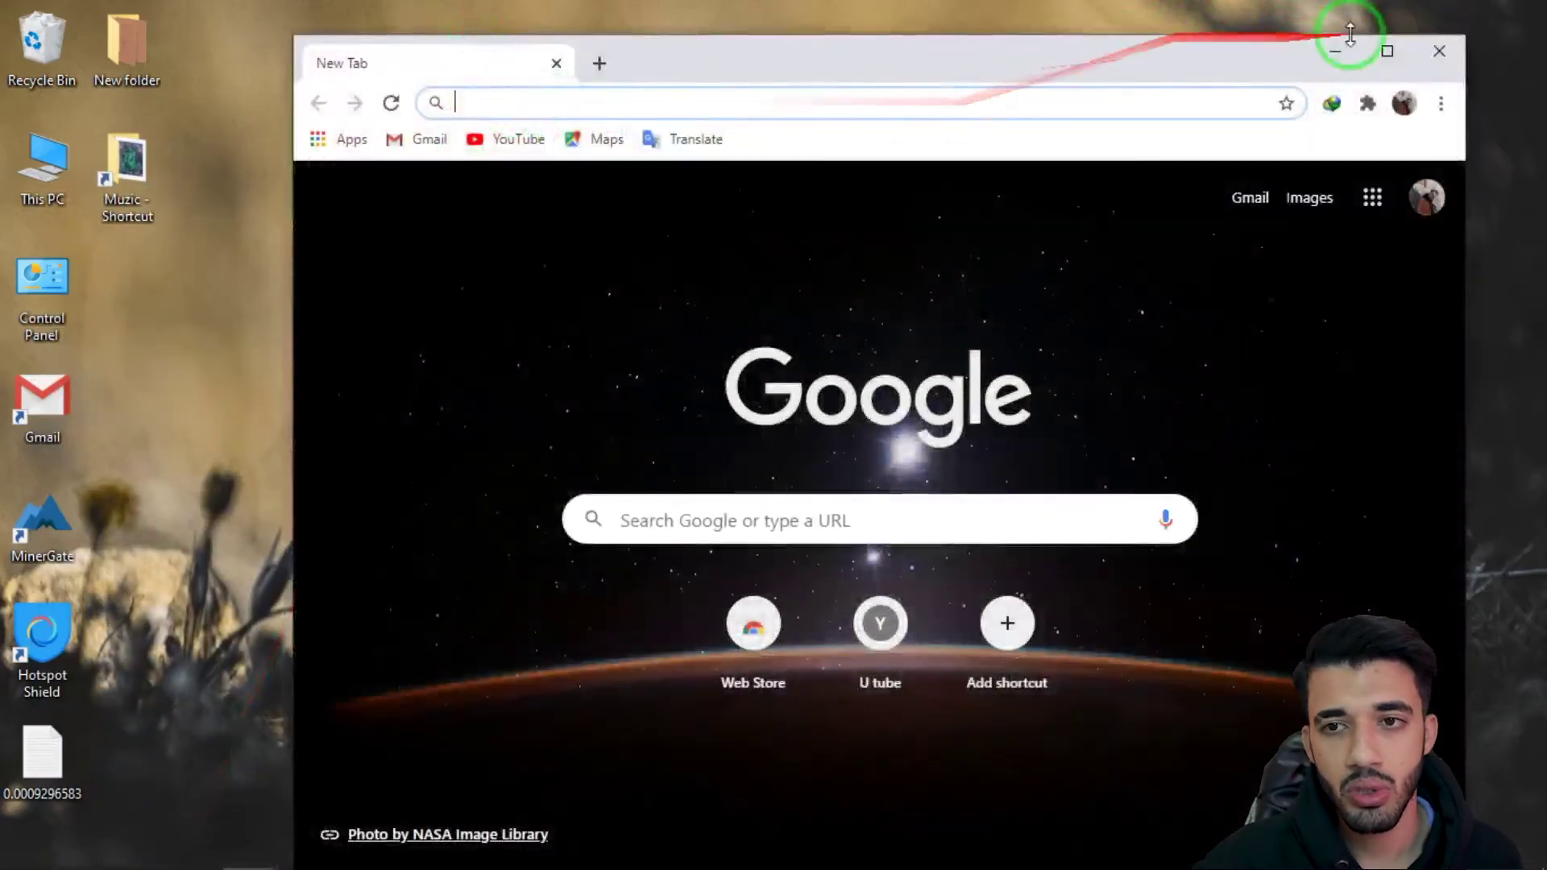
pyautogui.click(1328, 48)
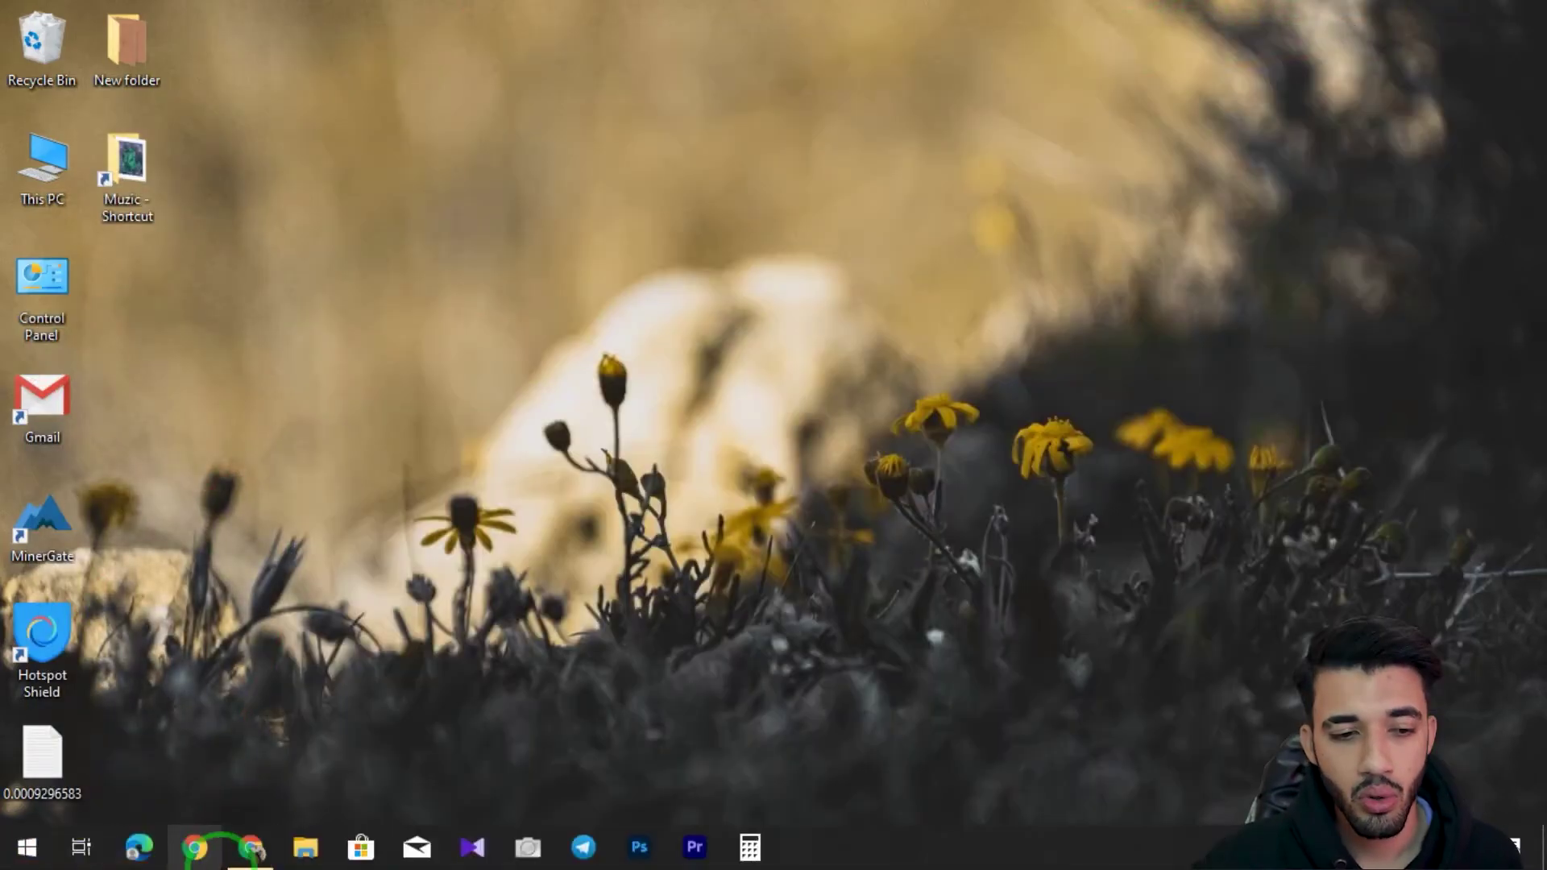
pyautogui.click(206, 842)
pyautogui.click(1434, 48)
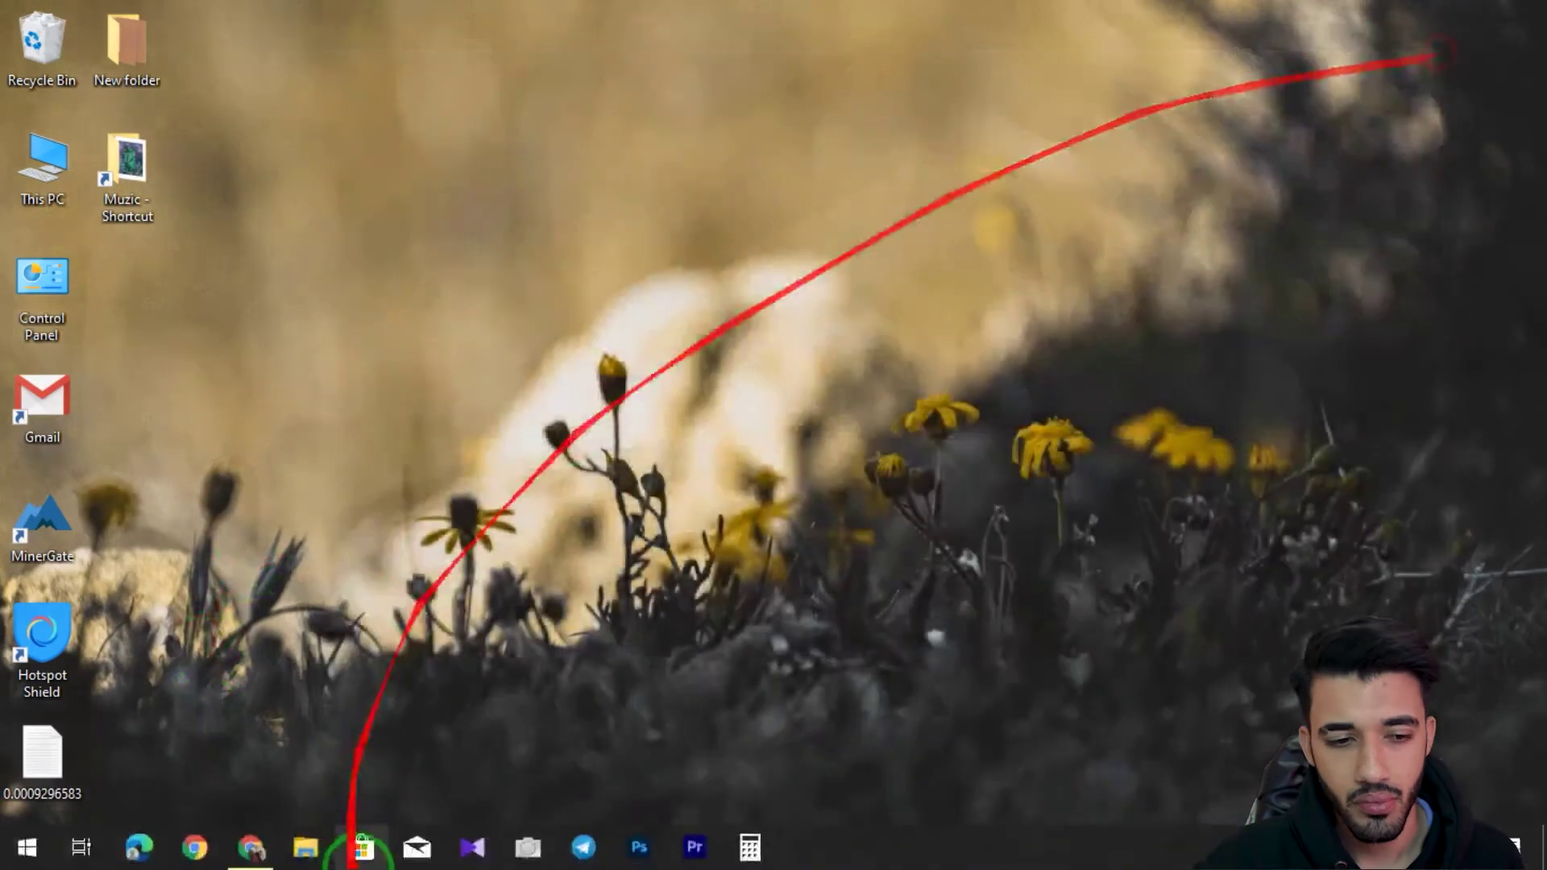
pyautogui.rightClick(194, 847)
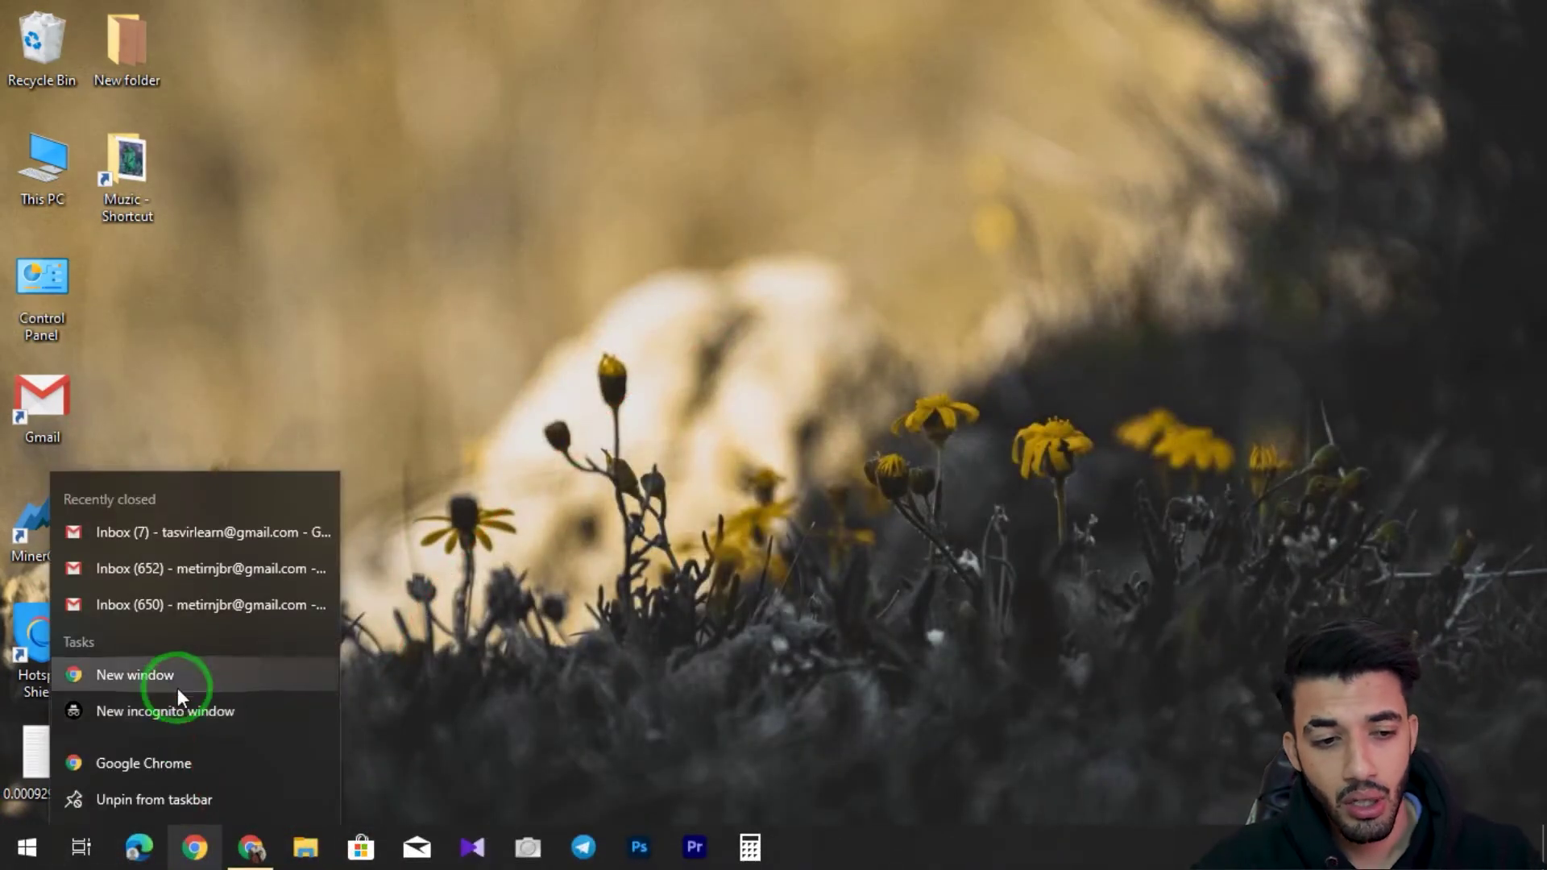
pyautogui.click(177, 688)
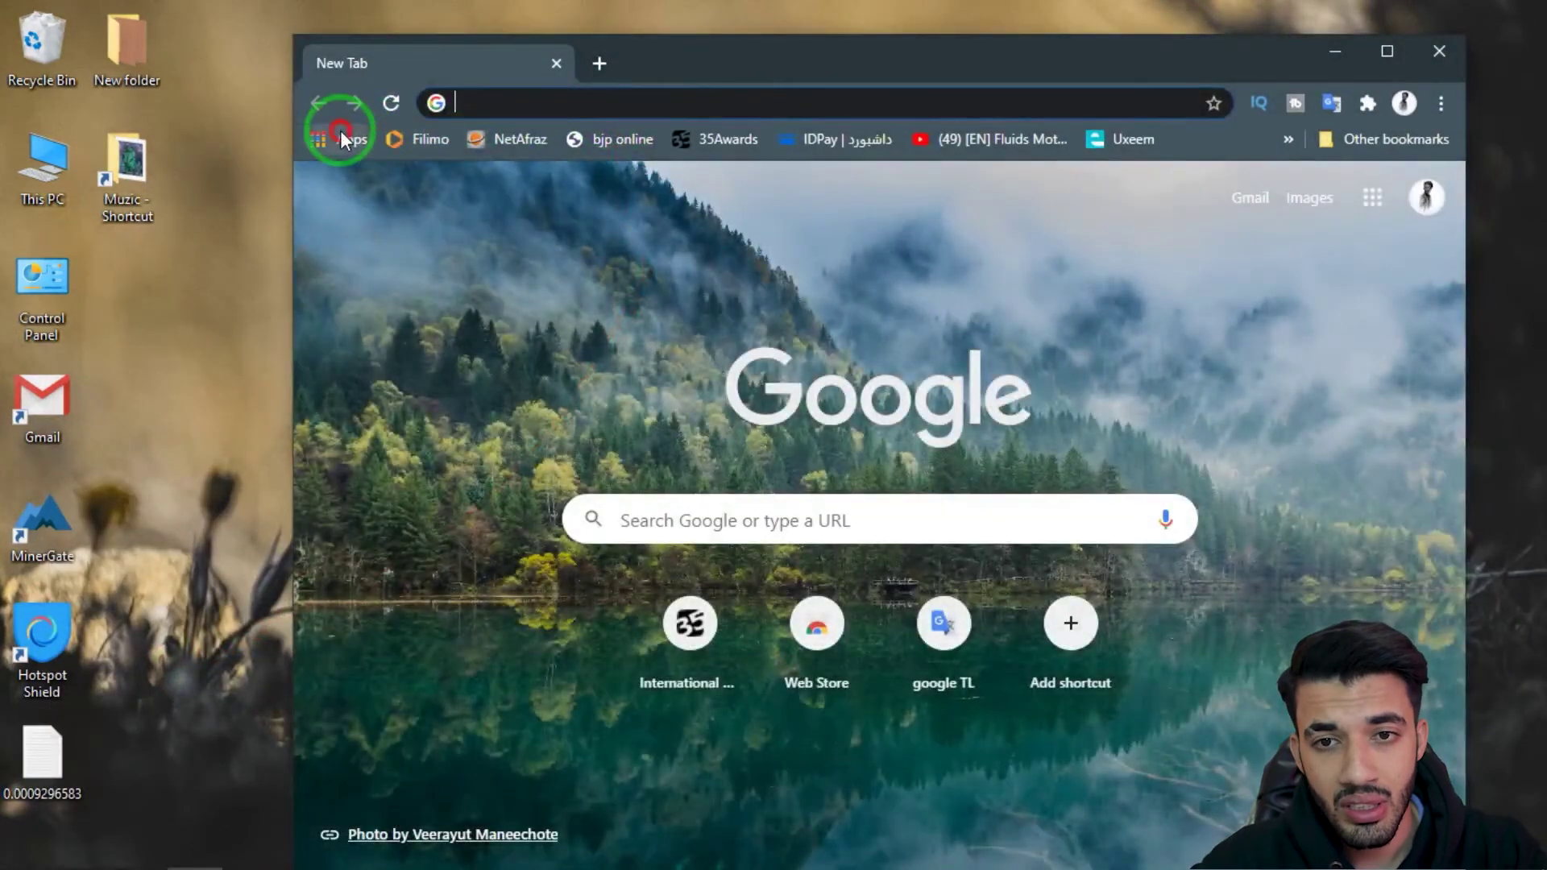
pyautogui.click(340, 133)
pyautogui.click(1260, 319)
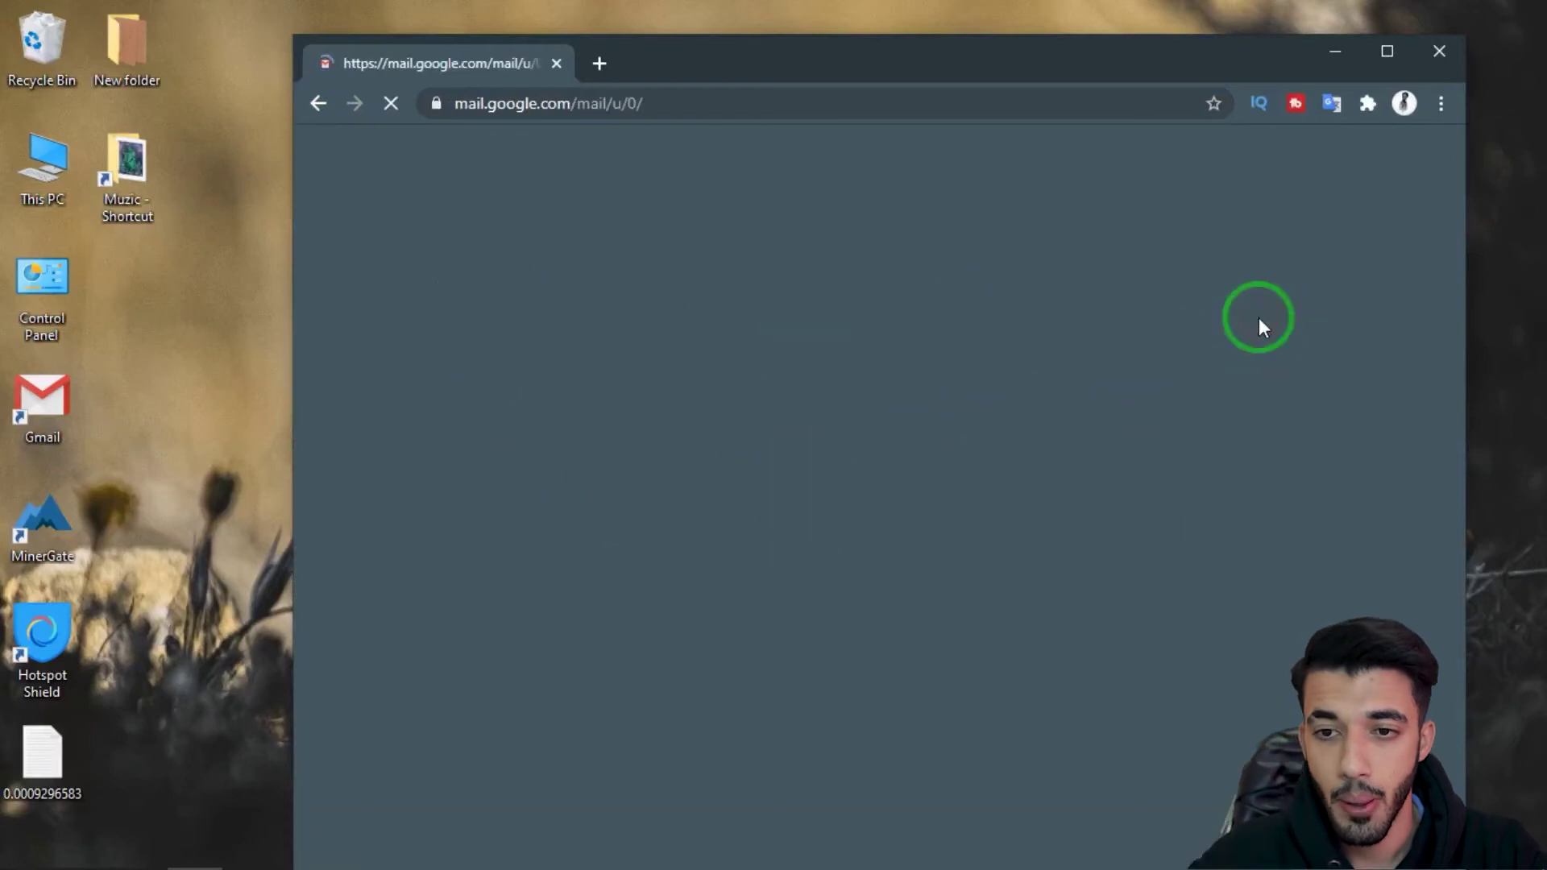
pyautogui.click(1387, 51)
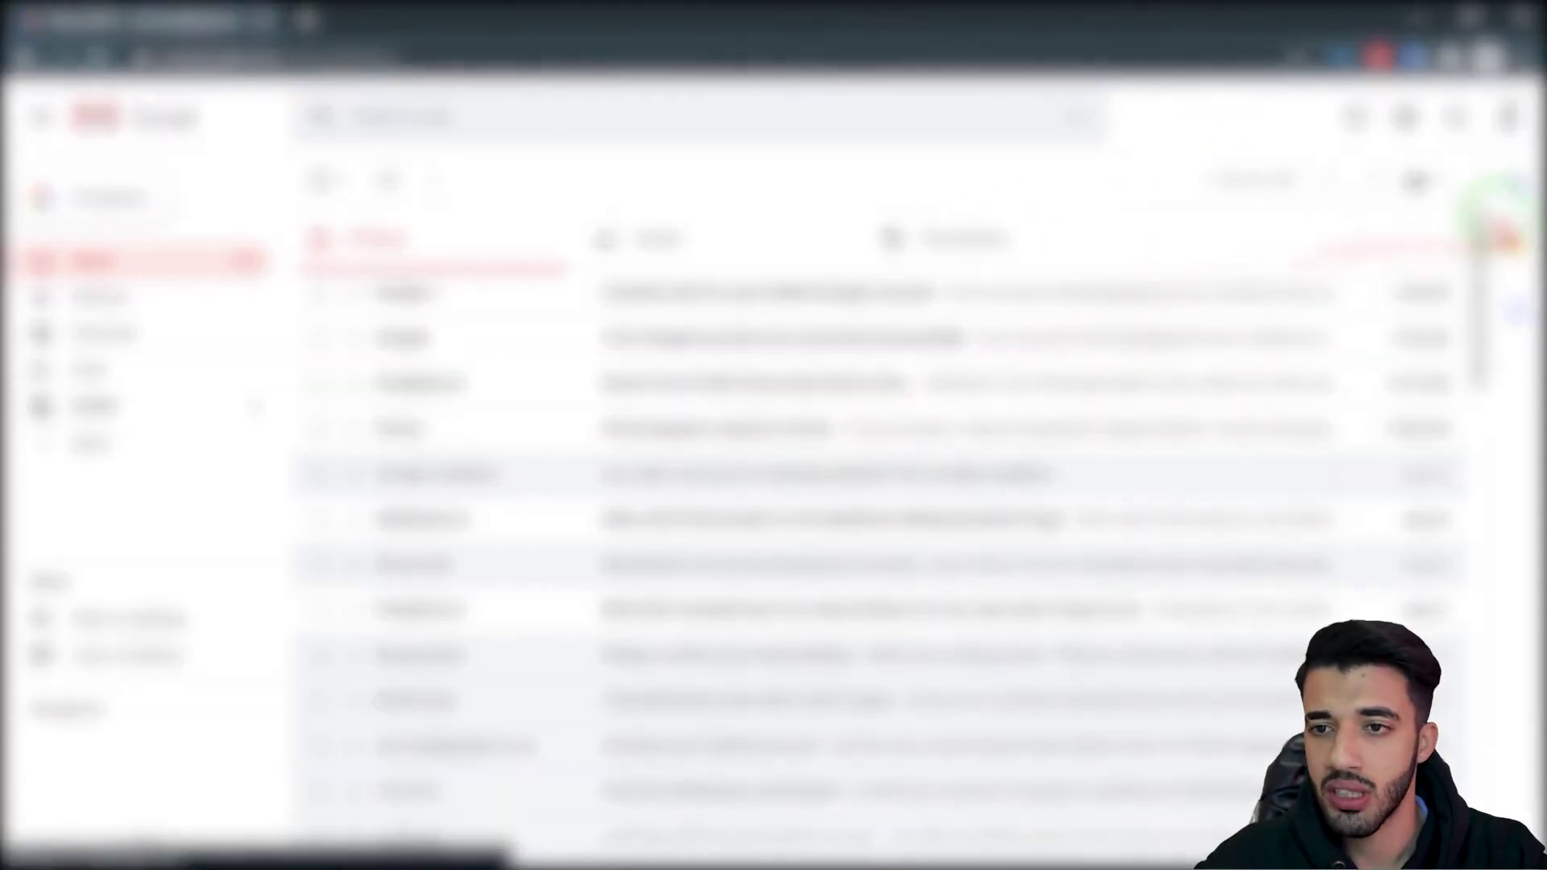
# Step: Switch to the other Gmail account and open the Payeer verification code e-mail
pyautogui.click(1509, 117)
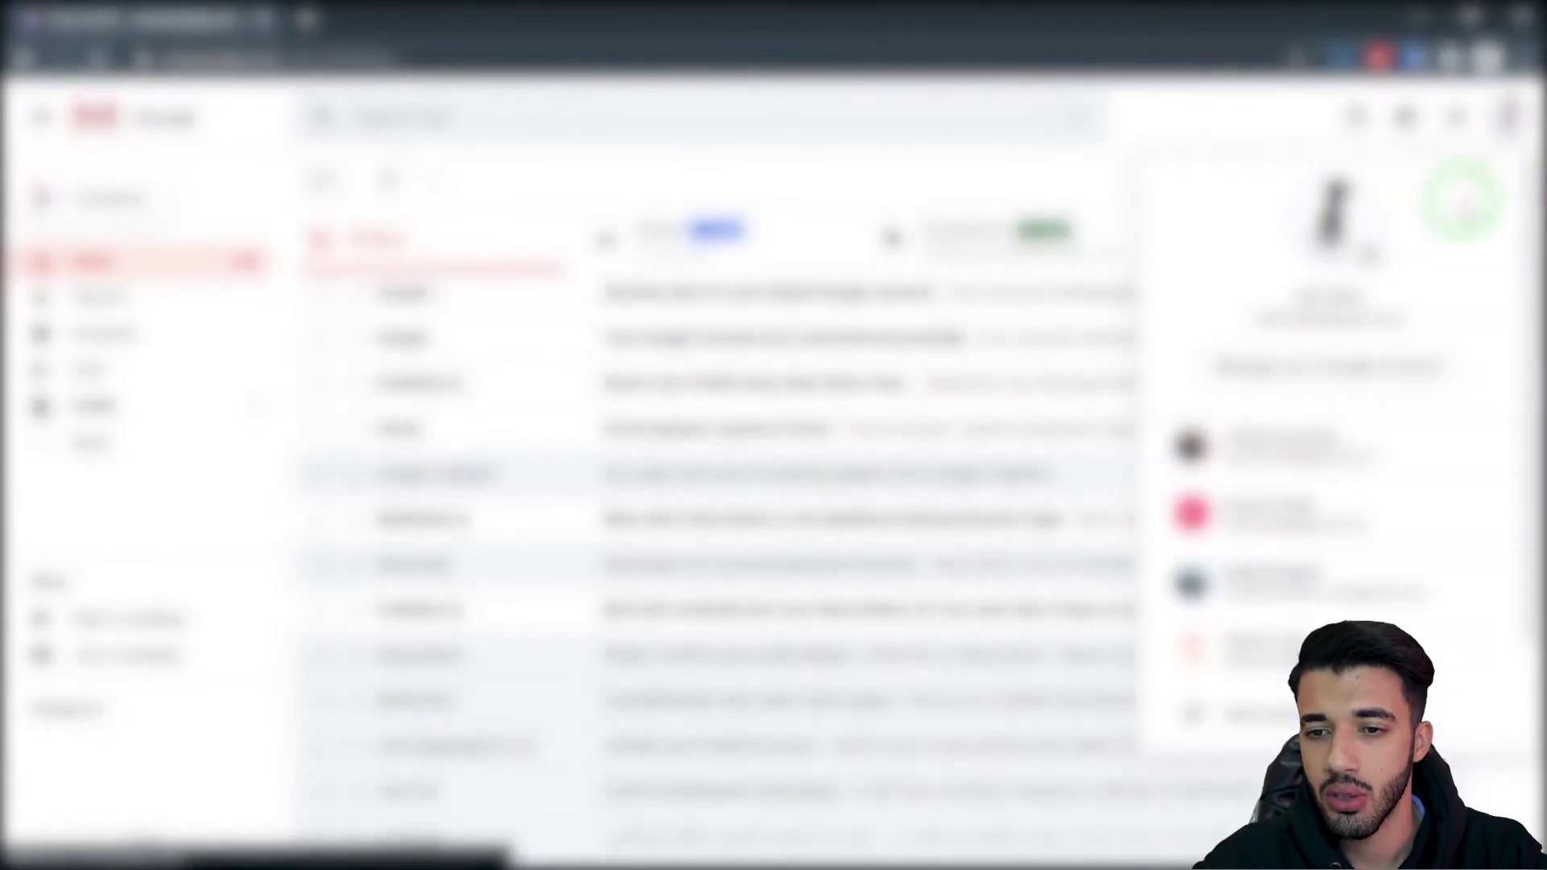
pyautogui.click(1302, 641)
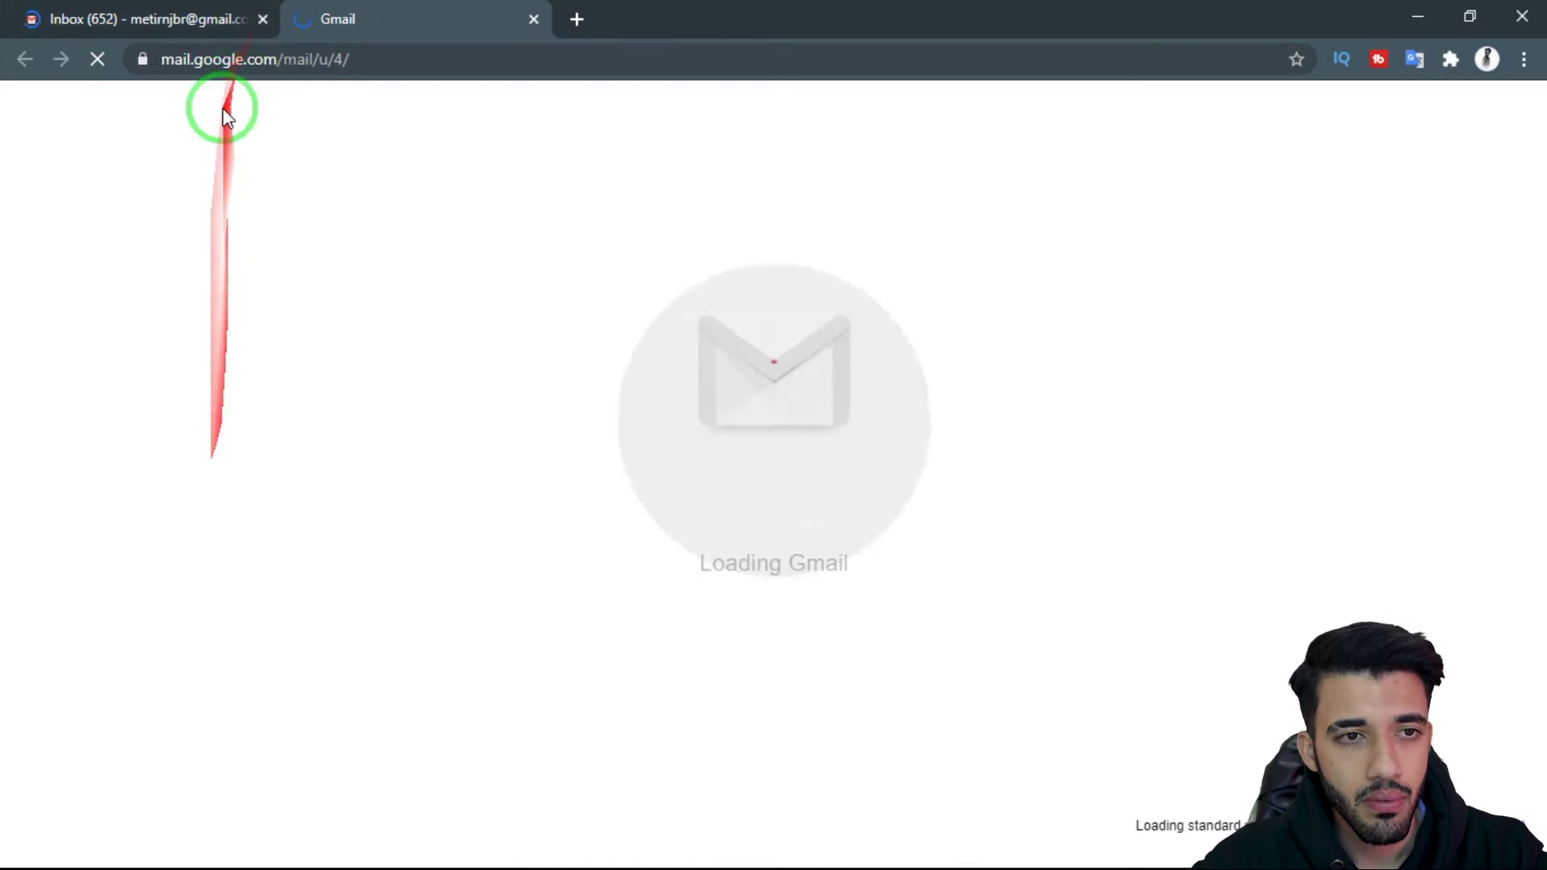
pyautogui.click(263, 19)
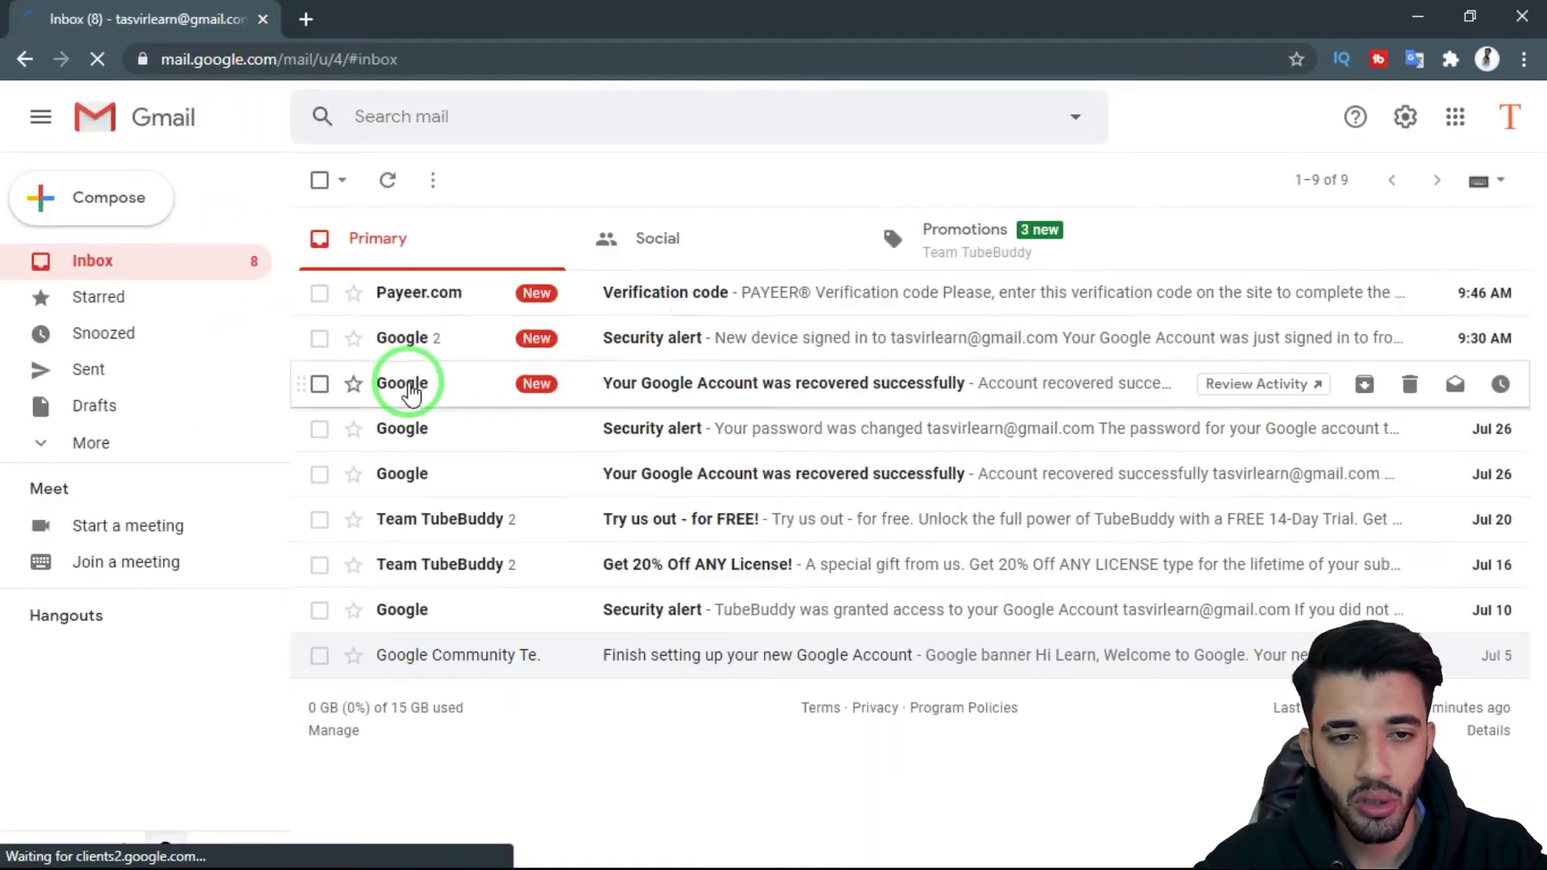
pyautogui.click(641, 292)
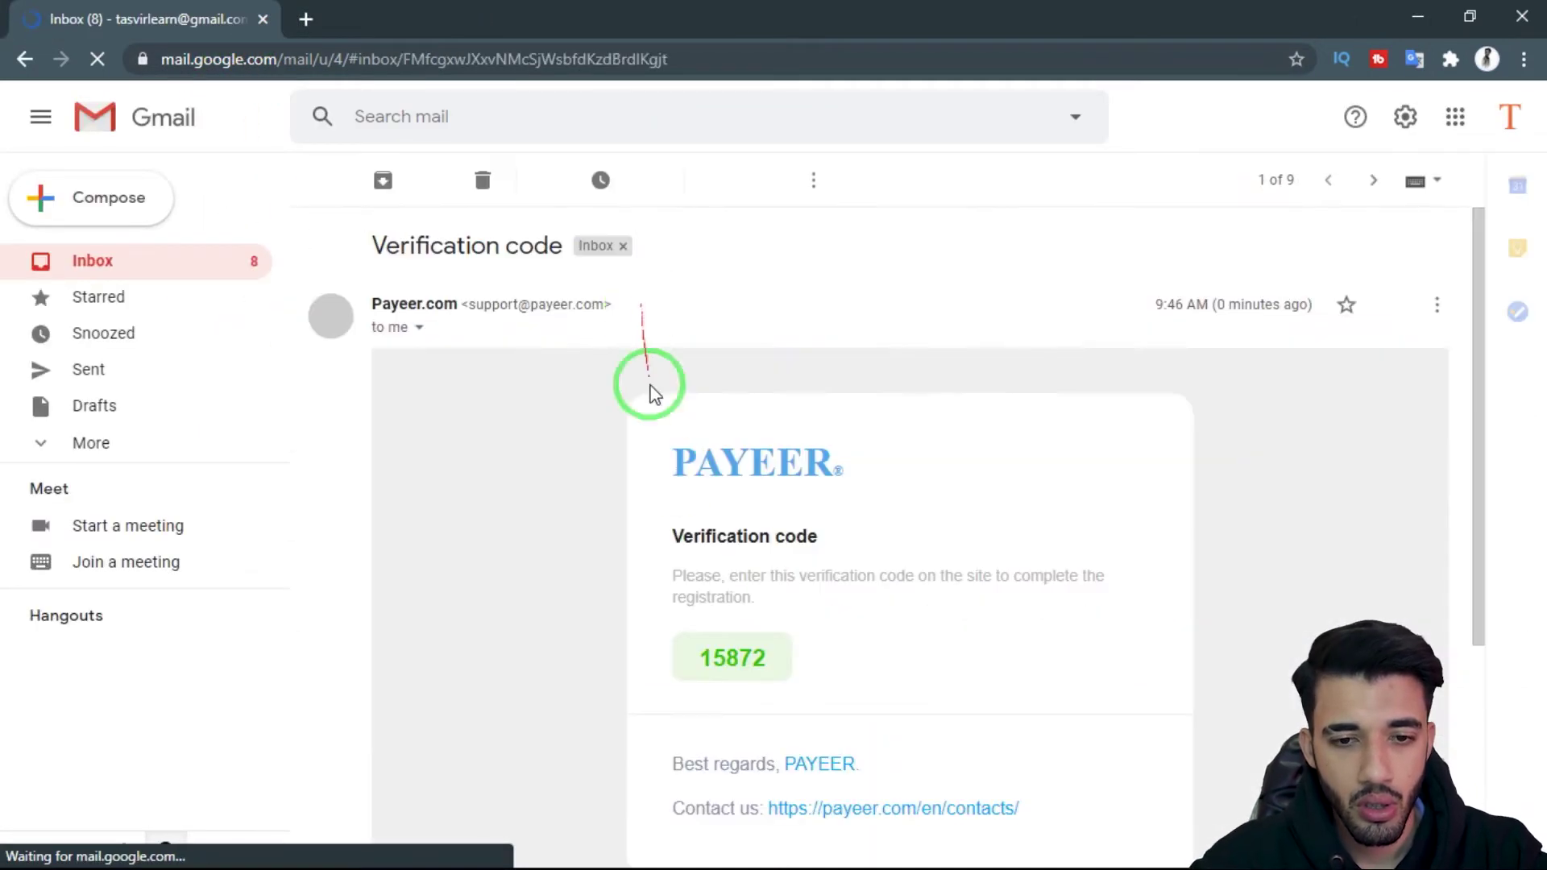
# Step: Copy the verification code from the e-mail and minimize the browser
pyautogui.doubleClick(743, 660)
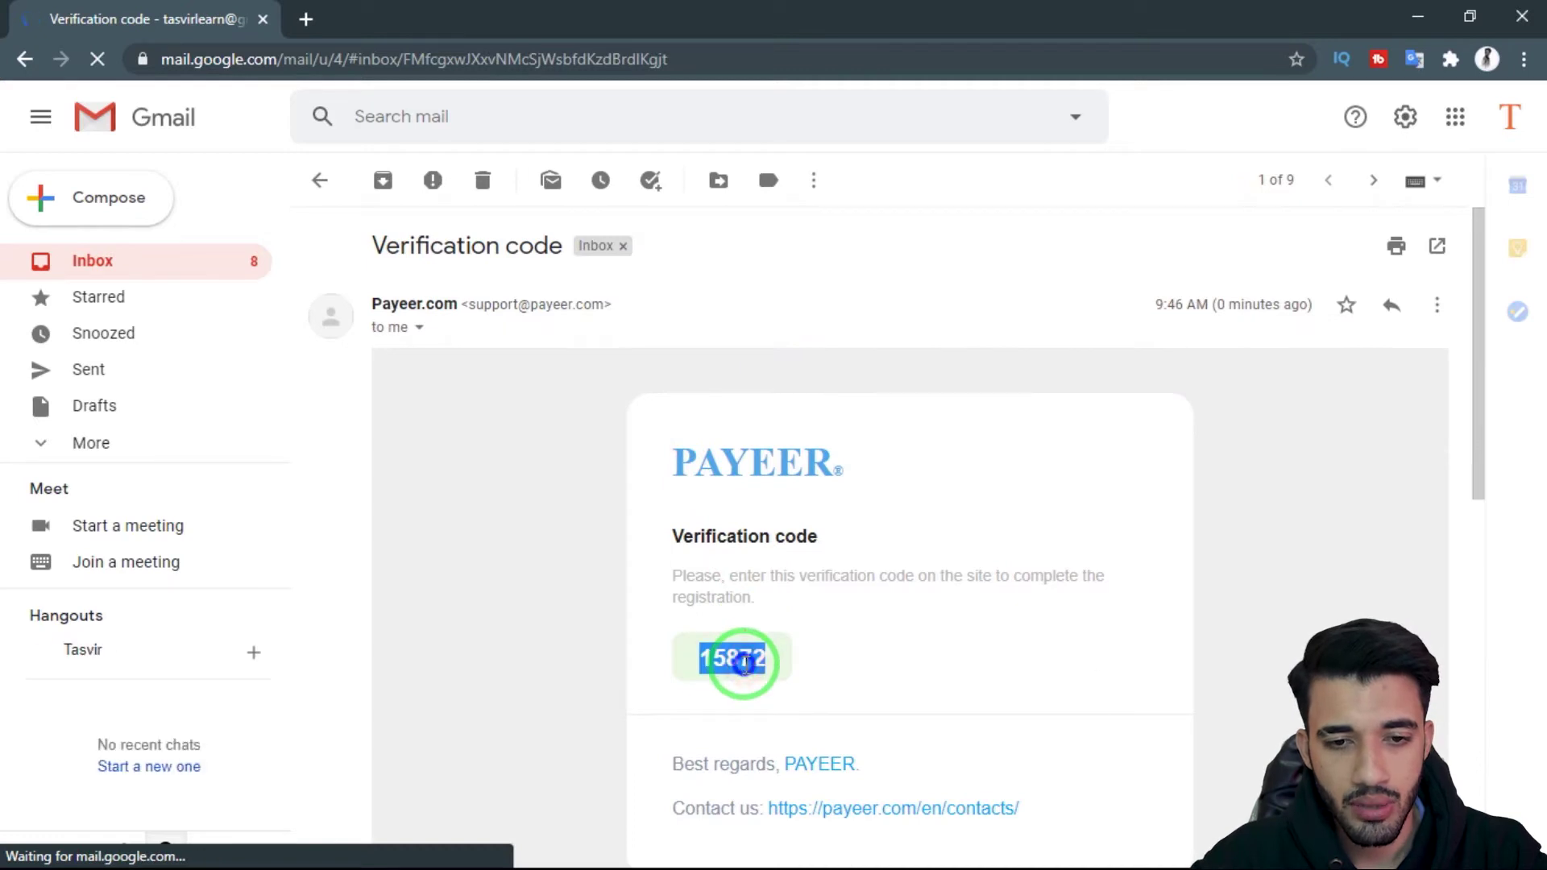
pyautogui.rightClick(743, 661)
pyautogui.click(764, 680)
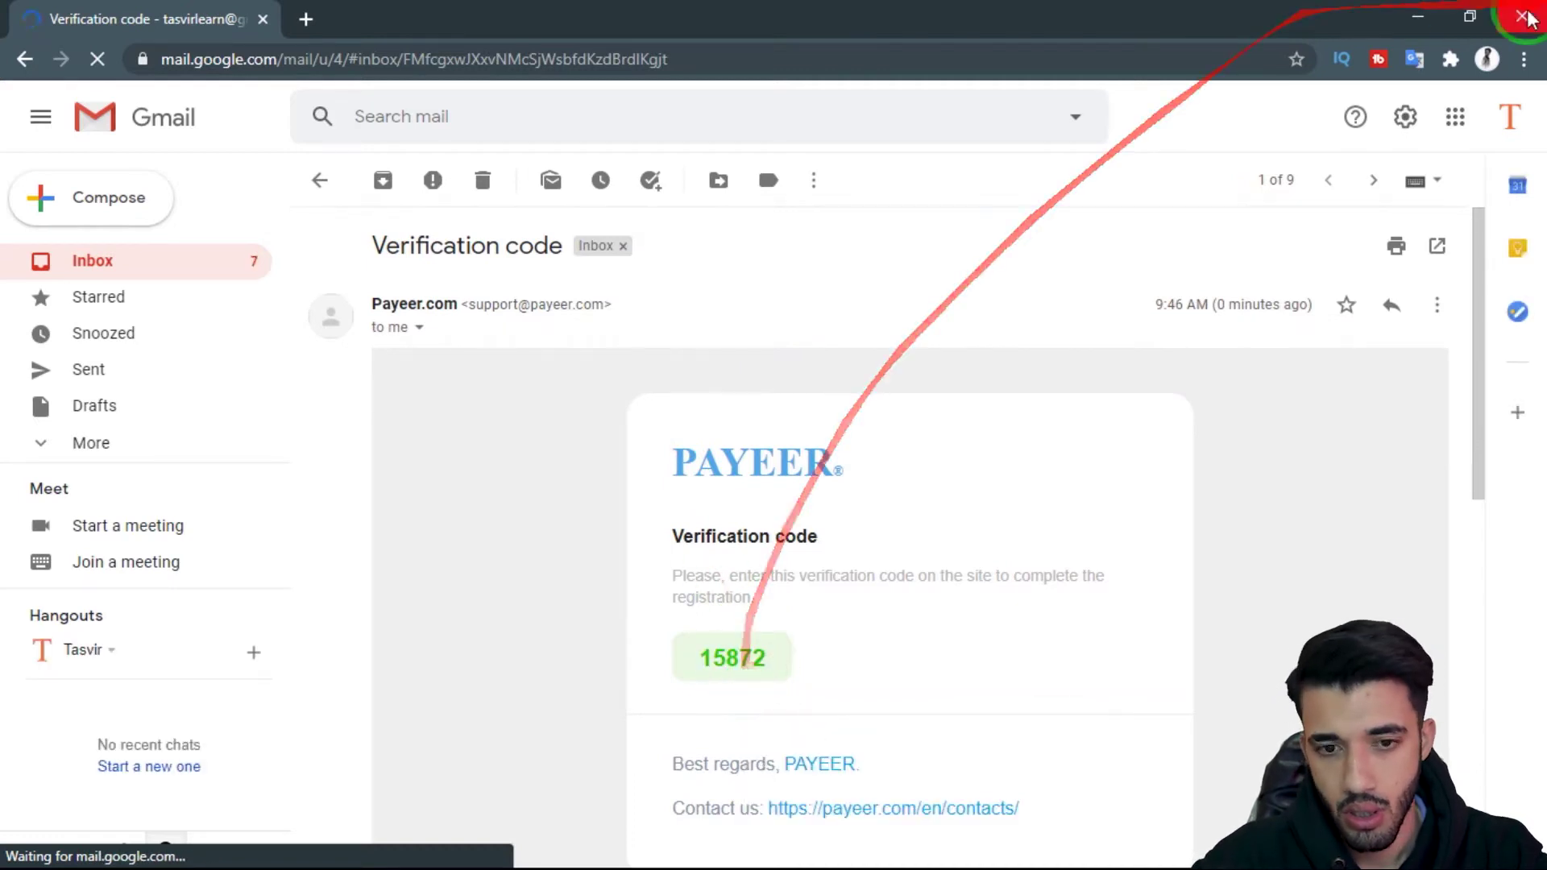
pyautogui.doubleClick(720, 659)
pyautogui.rightClick(728, 666)
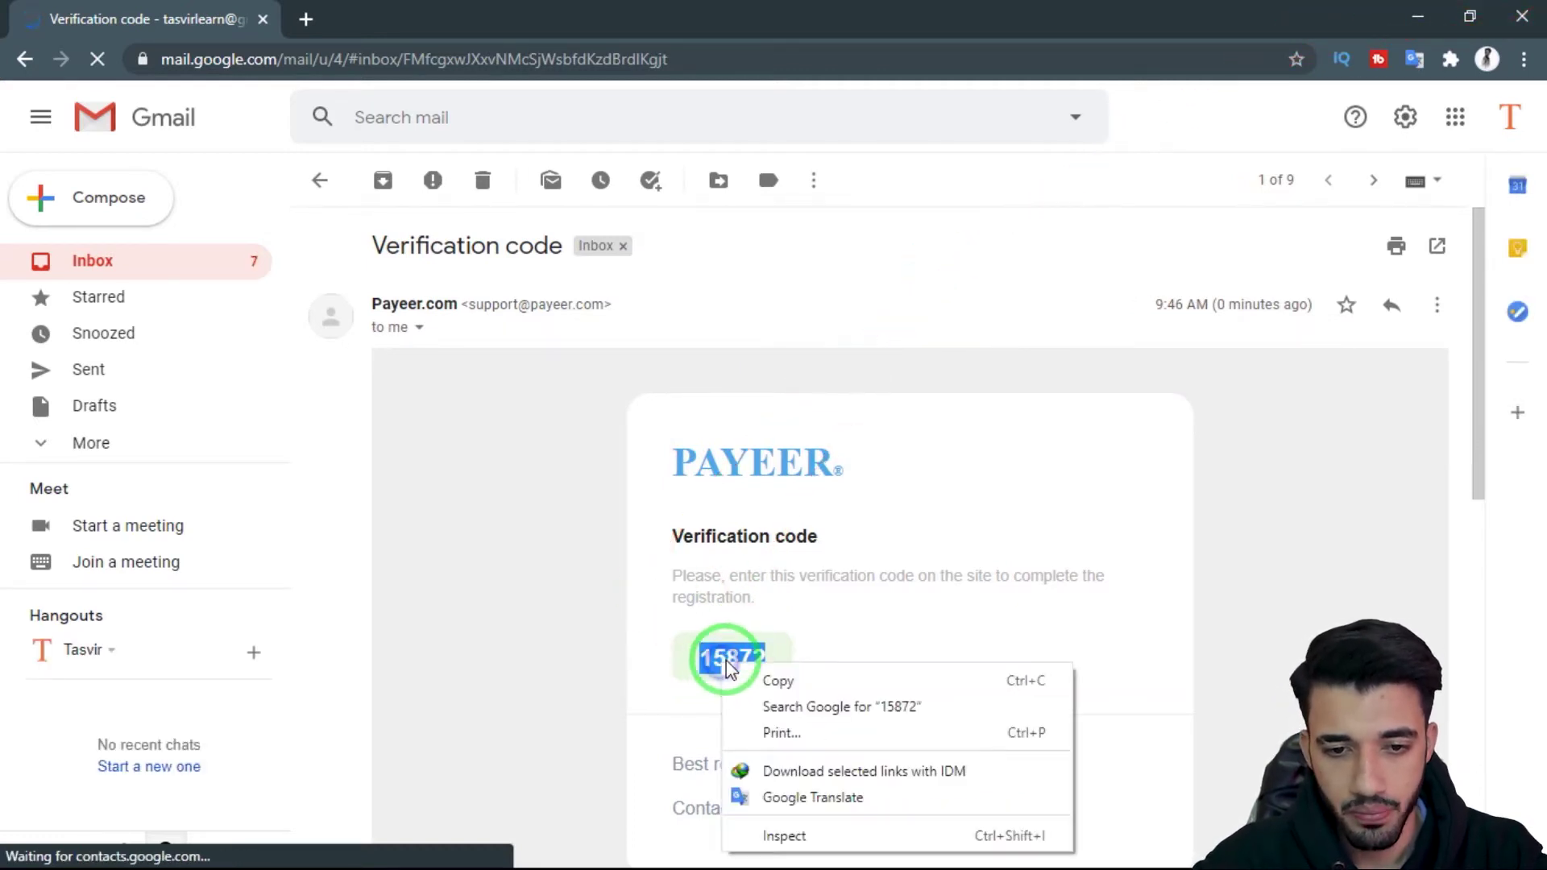
pyautogui.click(745, 679)
pyautogui.click(1419, 16)
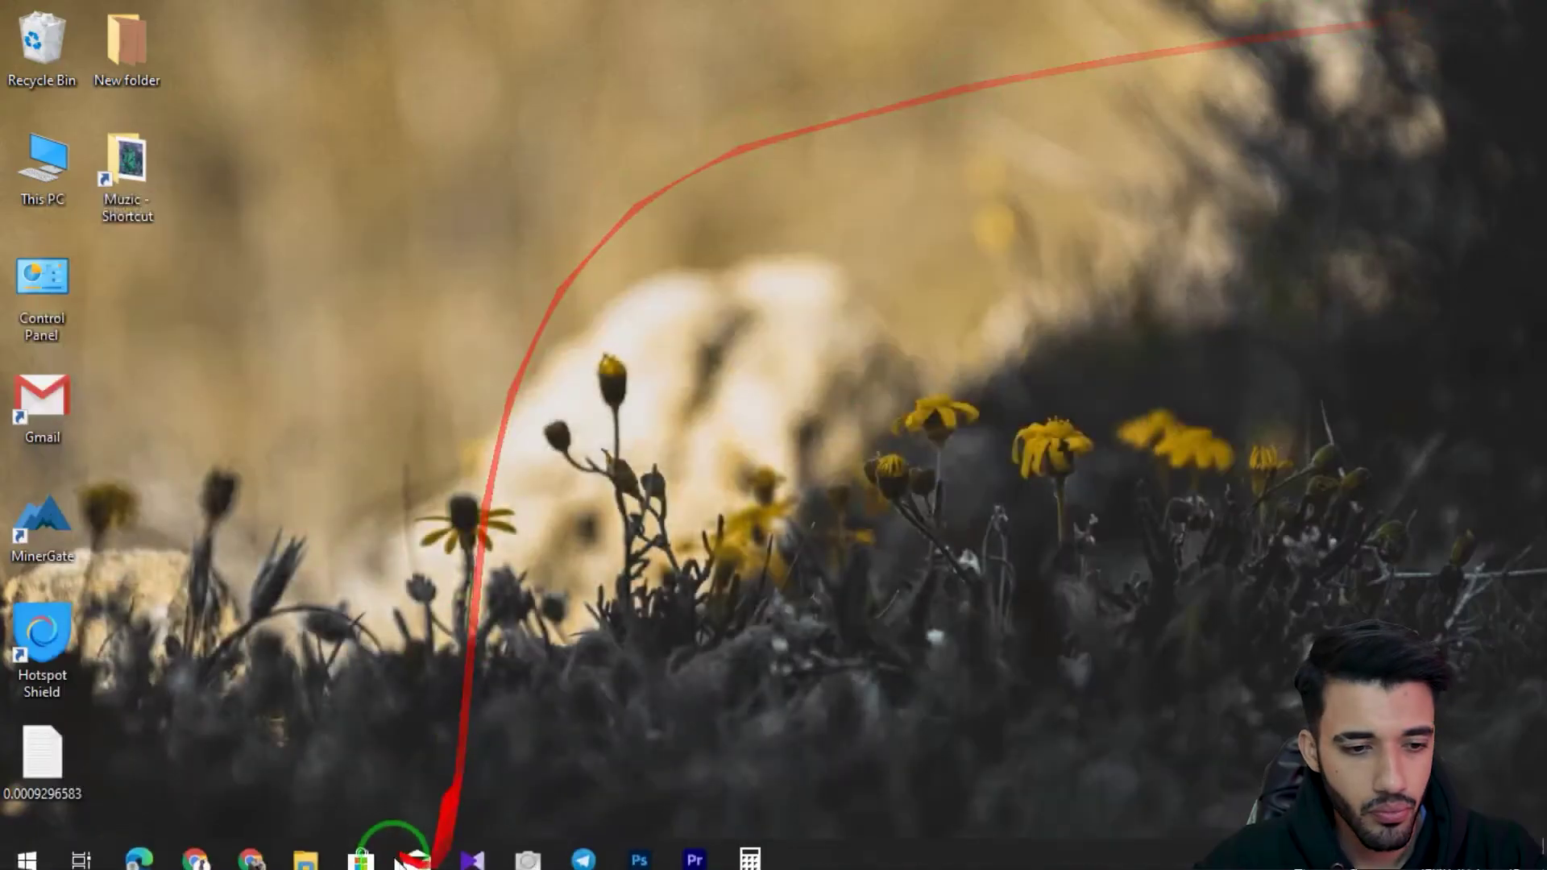
# Step: Paste the emailed confirmation code into the Payeer form and create the account
pyautogui.click(249, 859)
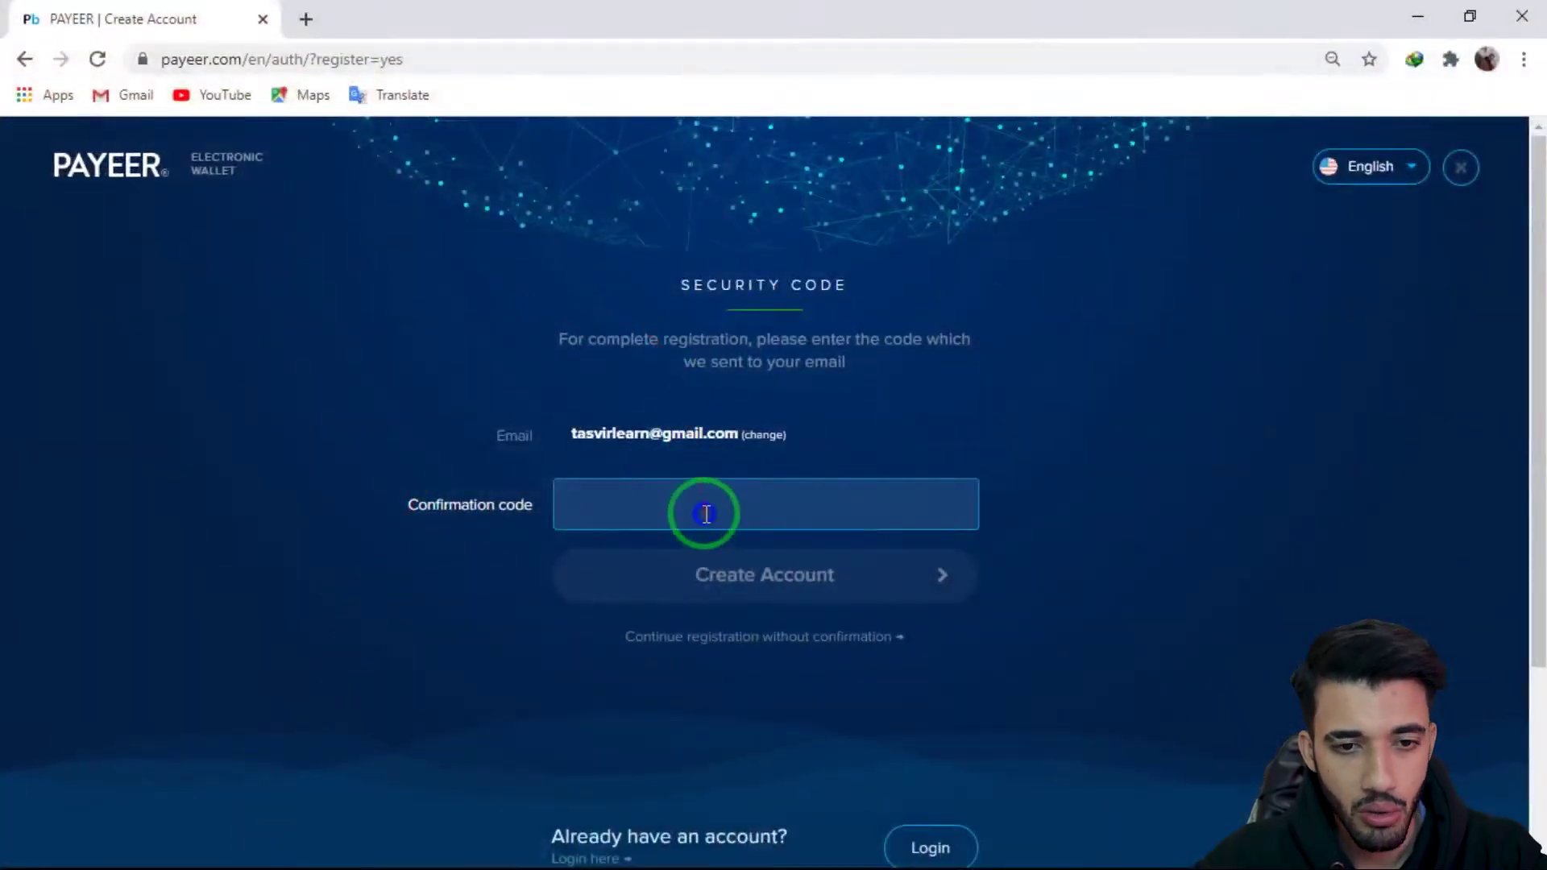
pyautogui.rightClick(706, 515)
pyautogui.click(762, 301)
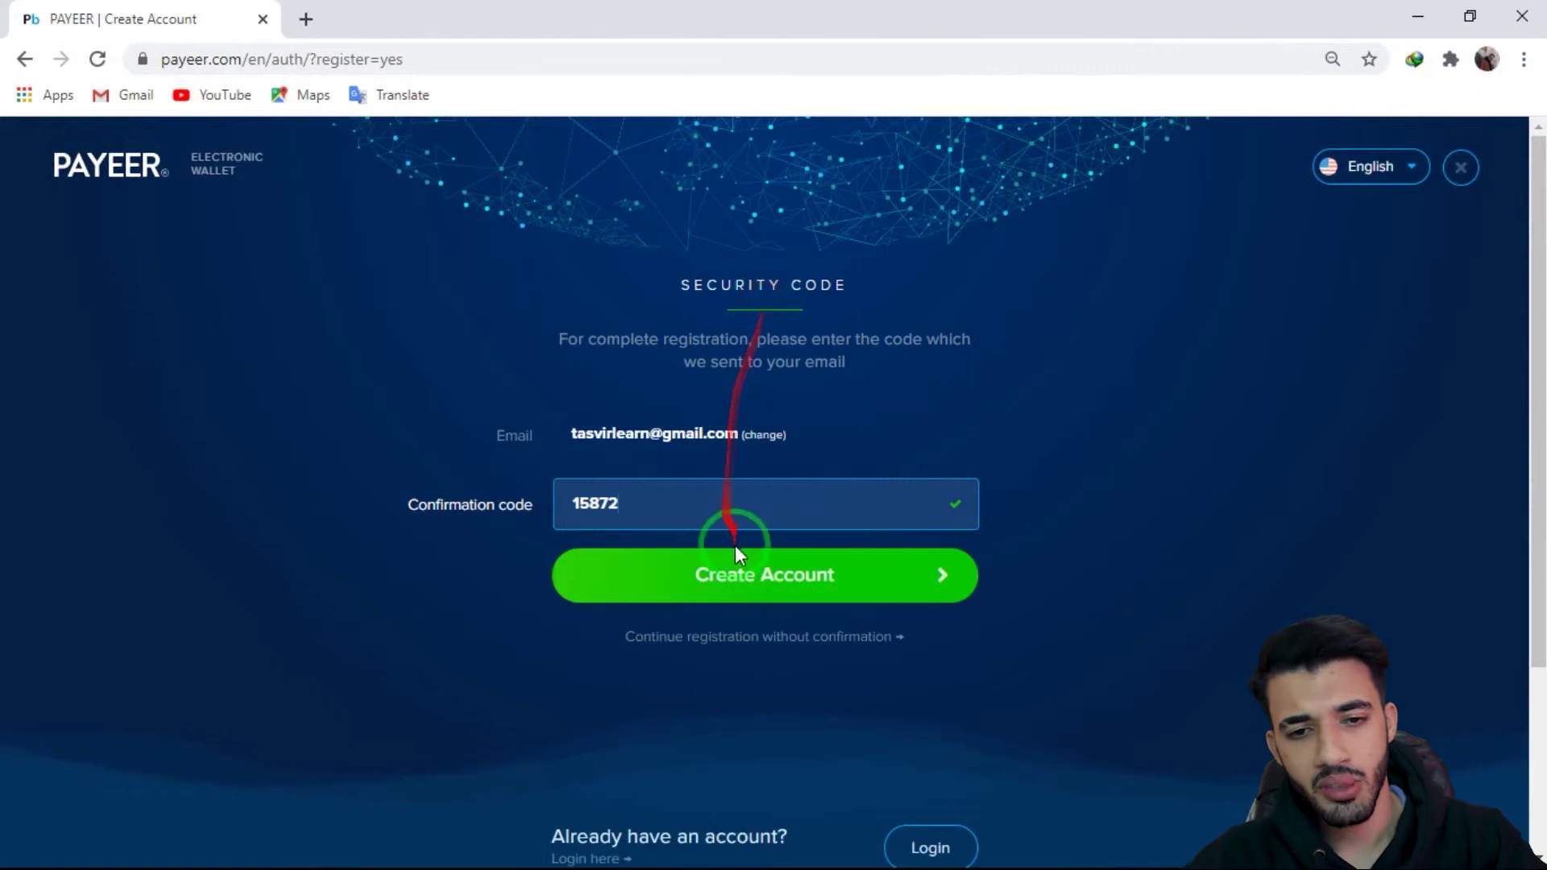
pyautogui.click(724, 586)
pyautogui.click(704, 507)
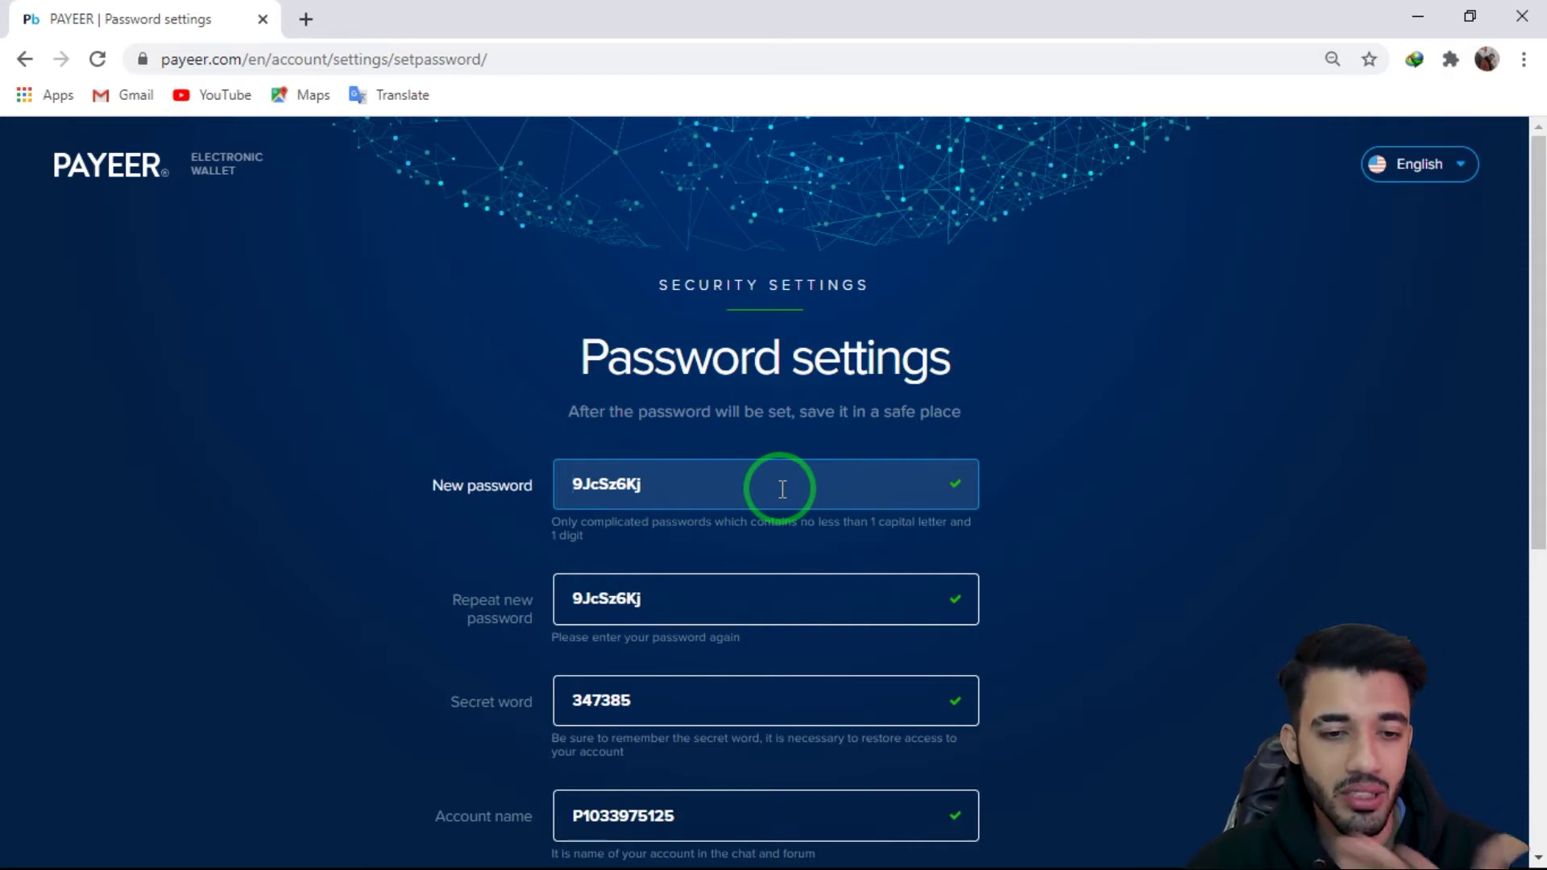
# Step: Copy the generated secret word and accept the password and secret word settings
pyautogui.scroll(-3, 782, 489)
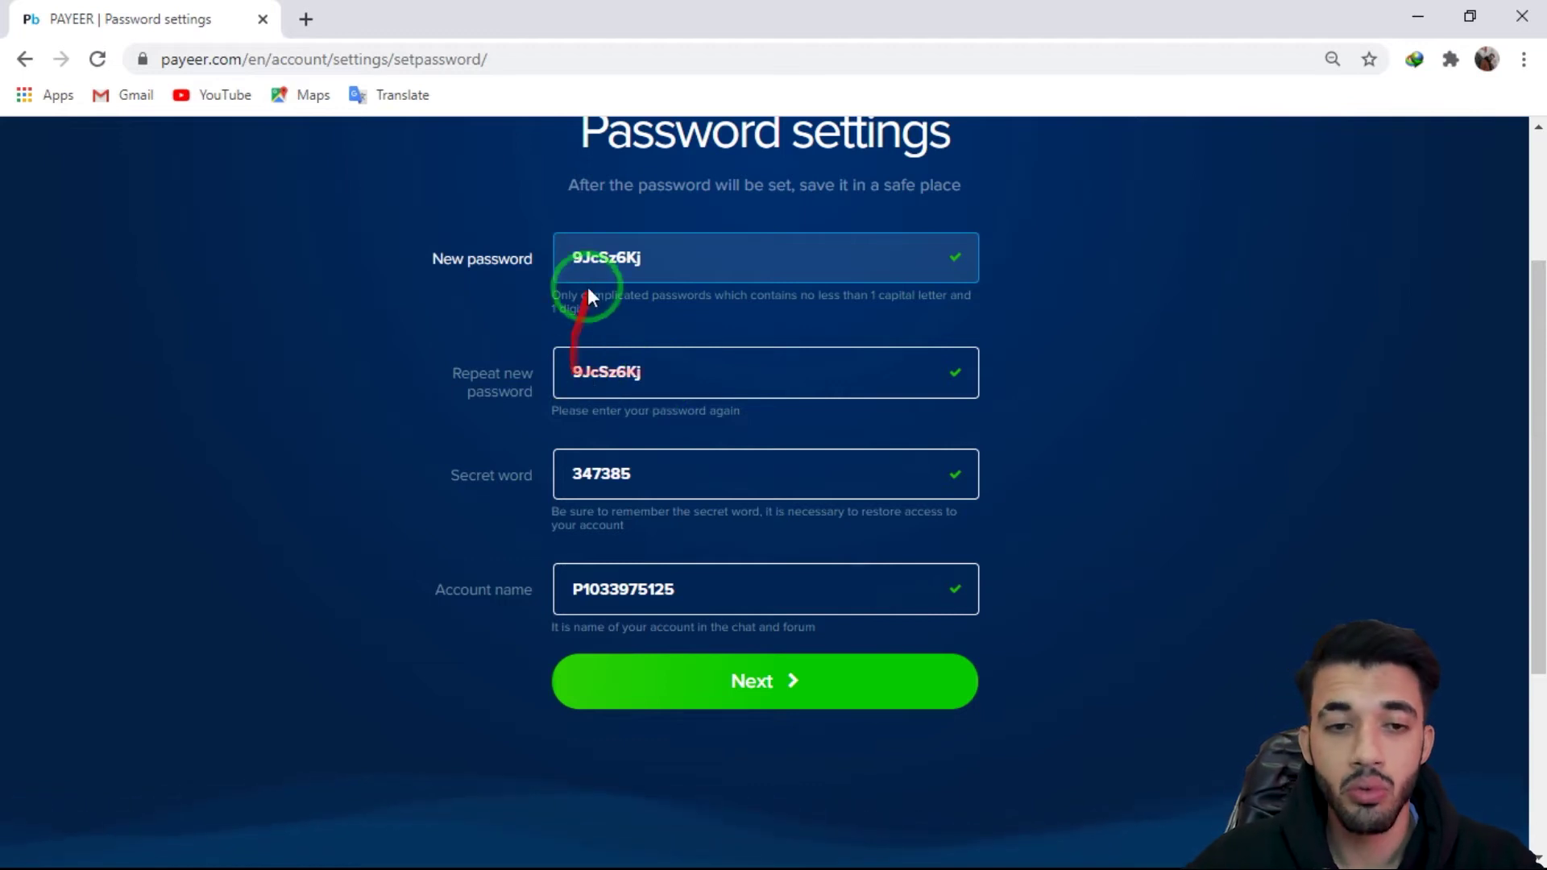
pyautogui.click(641, 272)
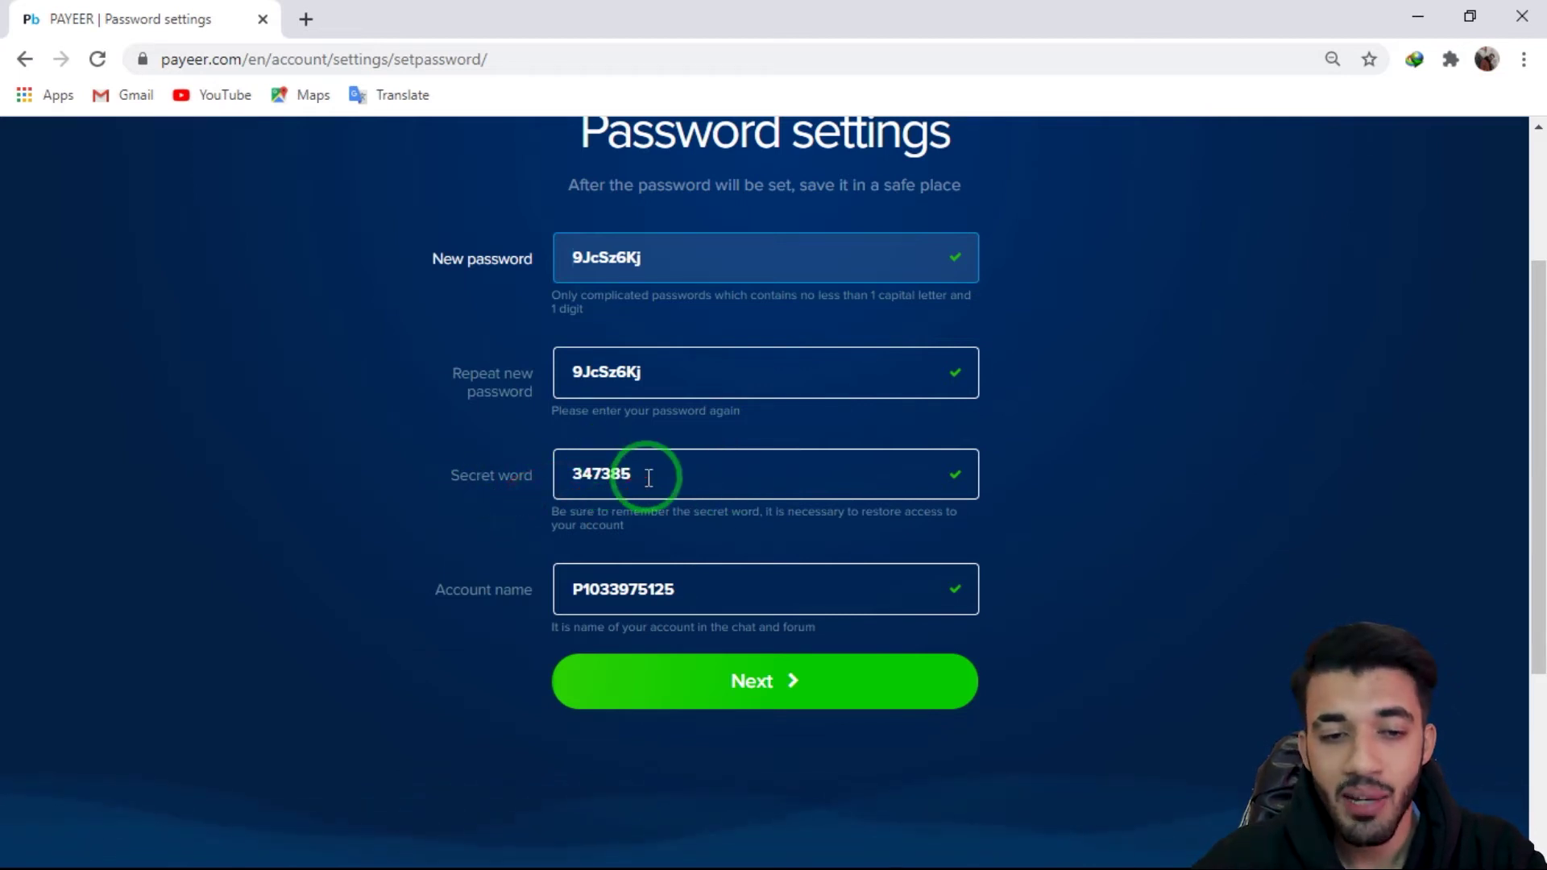
pyautogui.moveTo(649, 478); pyautogui.dragTo(539, 484)
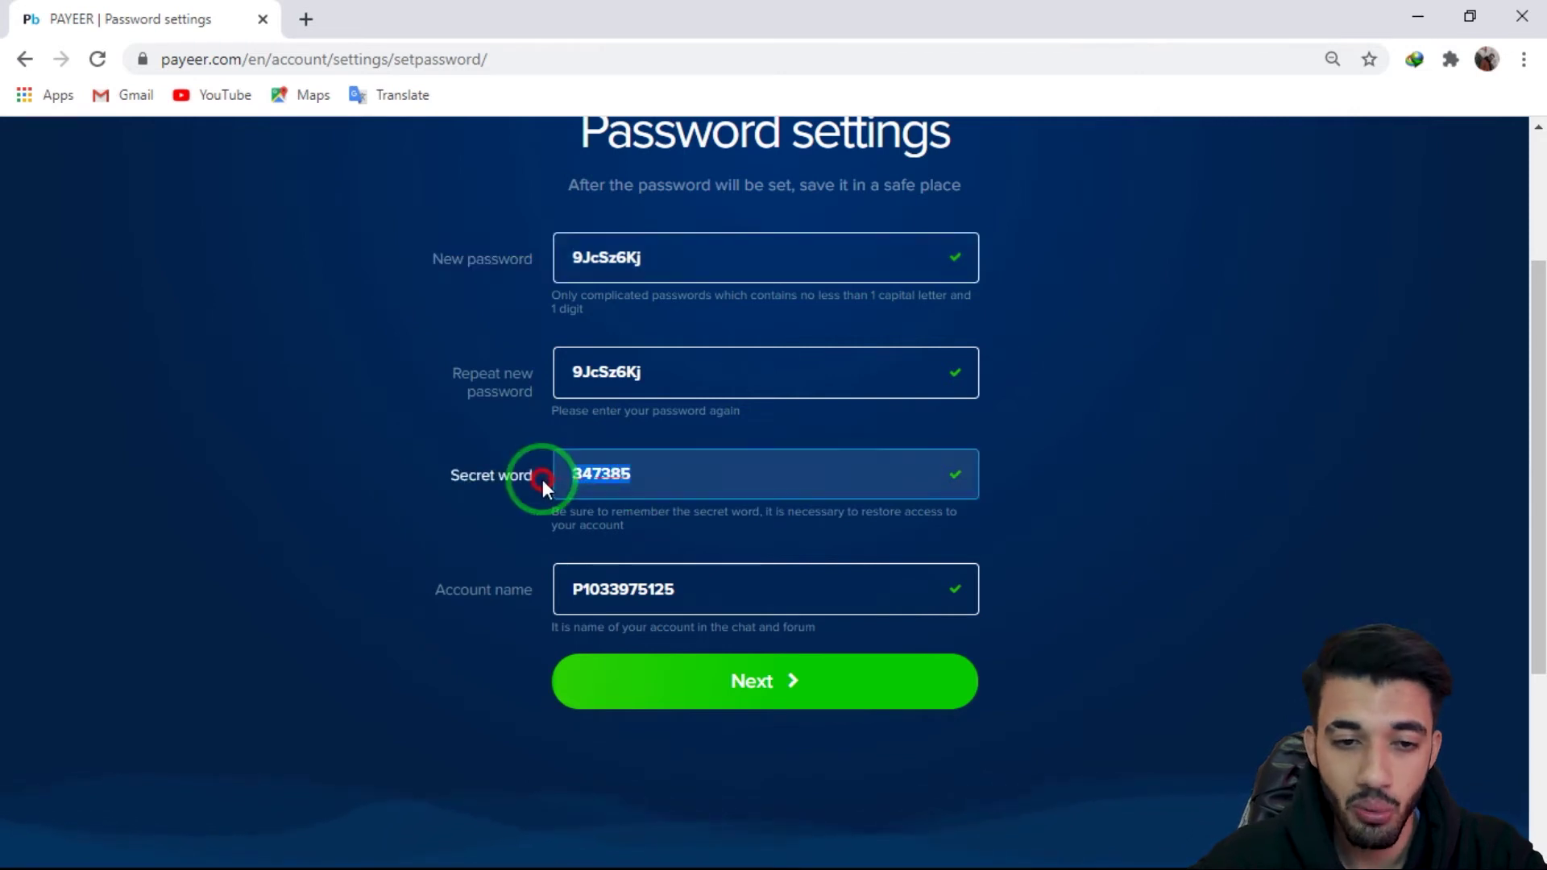
pyautogui.rightClick(609, 475)
pyautogui.click(665, 564)
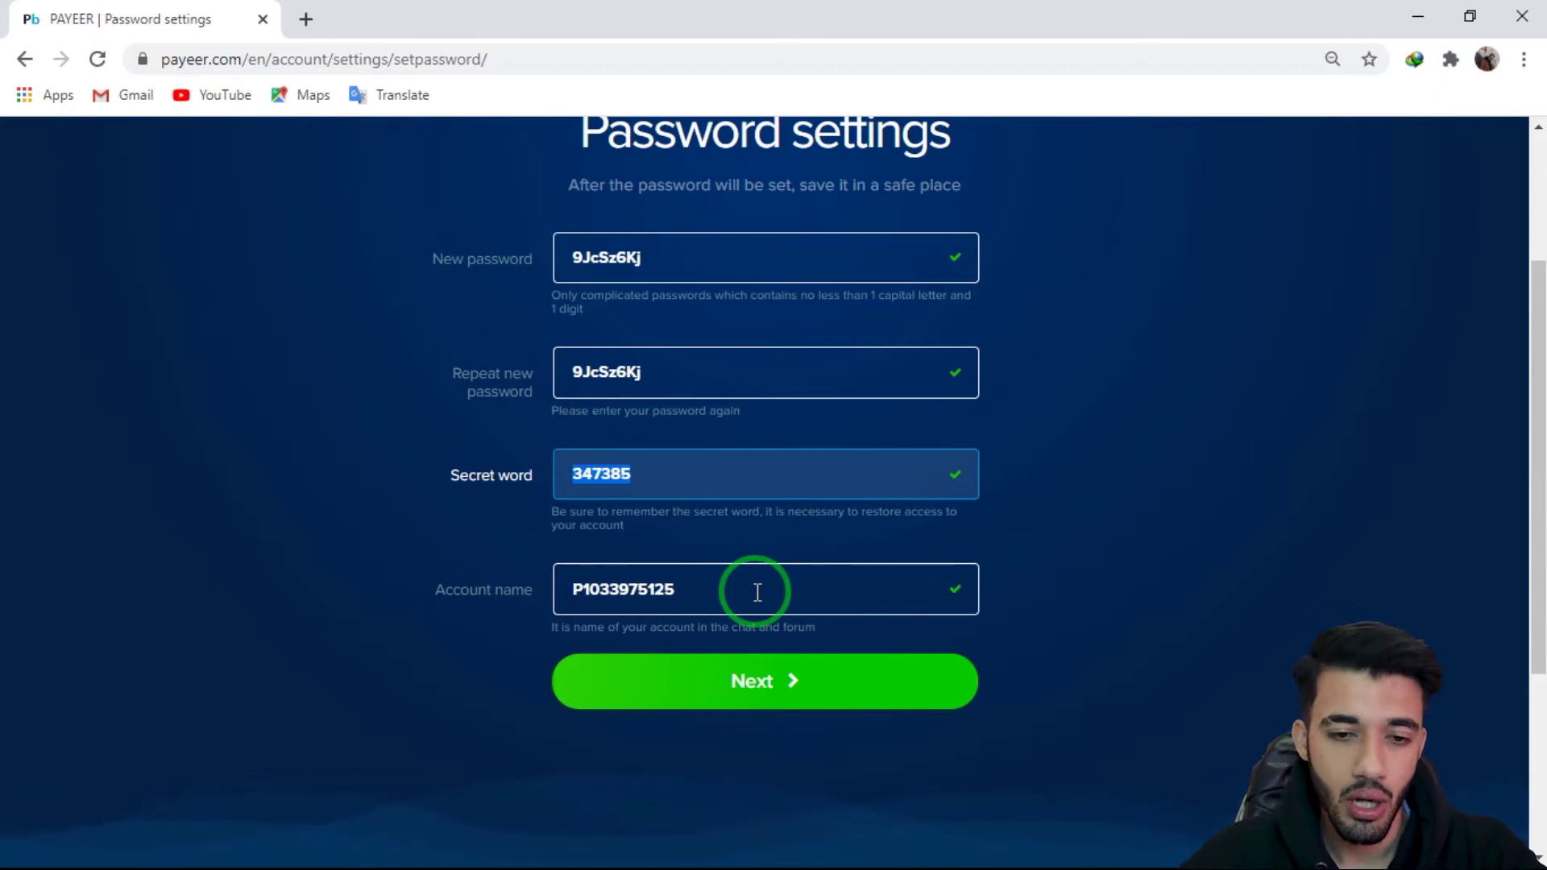
pyautogui.click(766, 679)
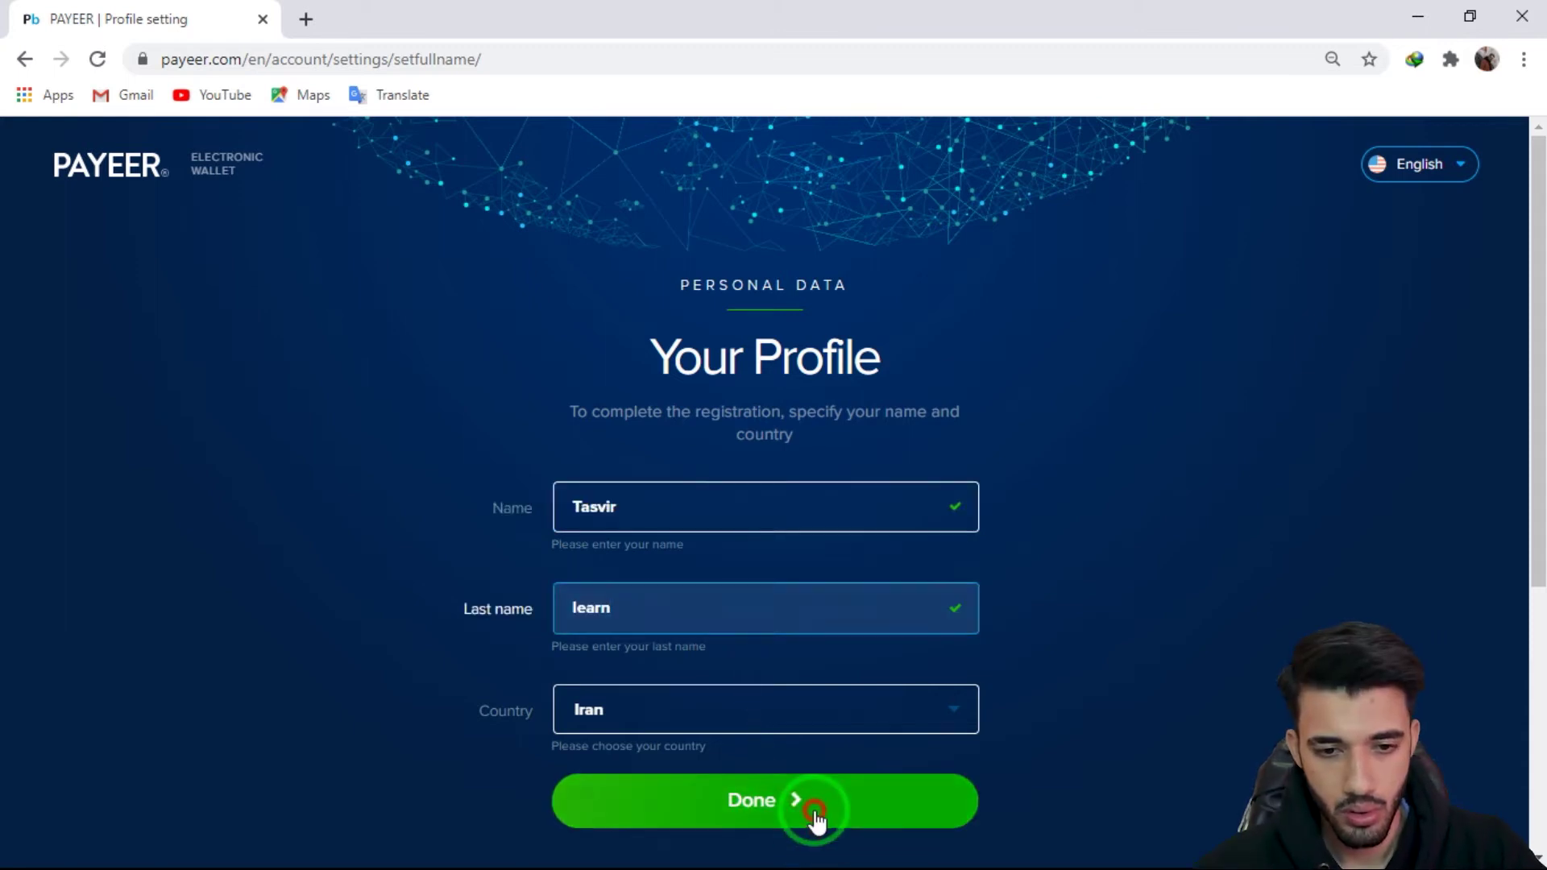
# Step: Finish the Your Profile form with country Iran and reach the Balance page
pyautogui.click(815, 816)
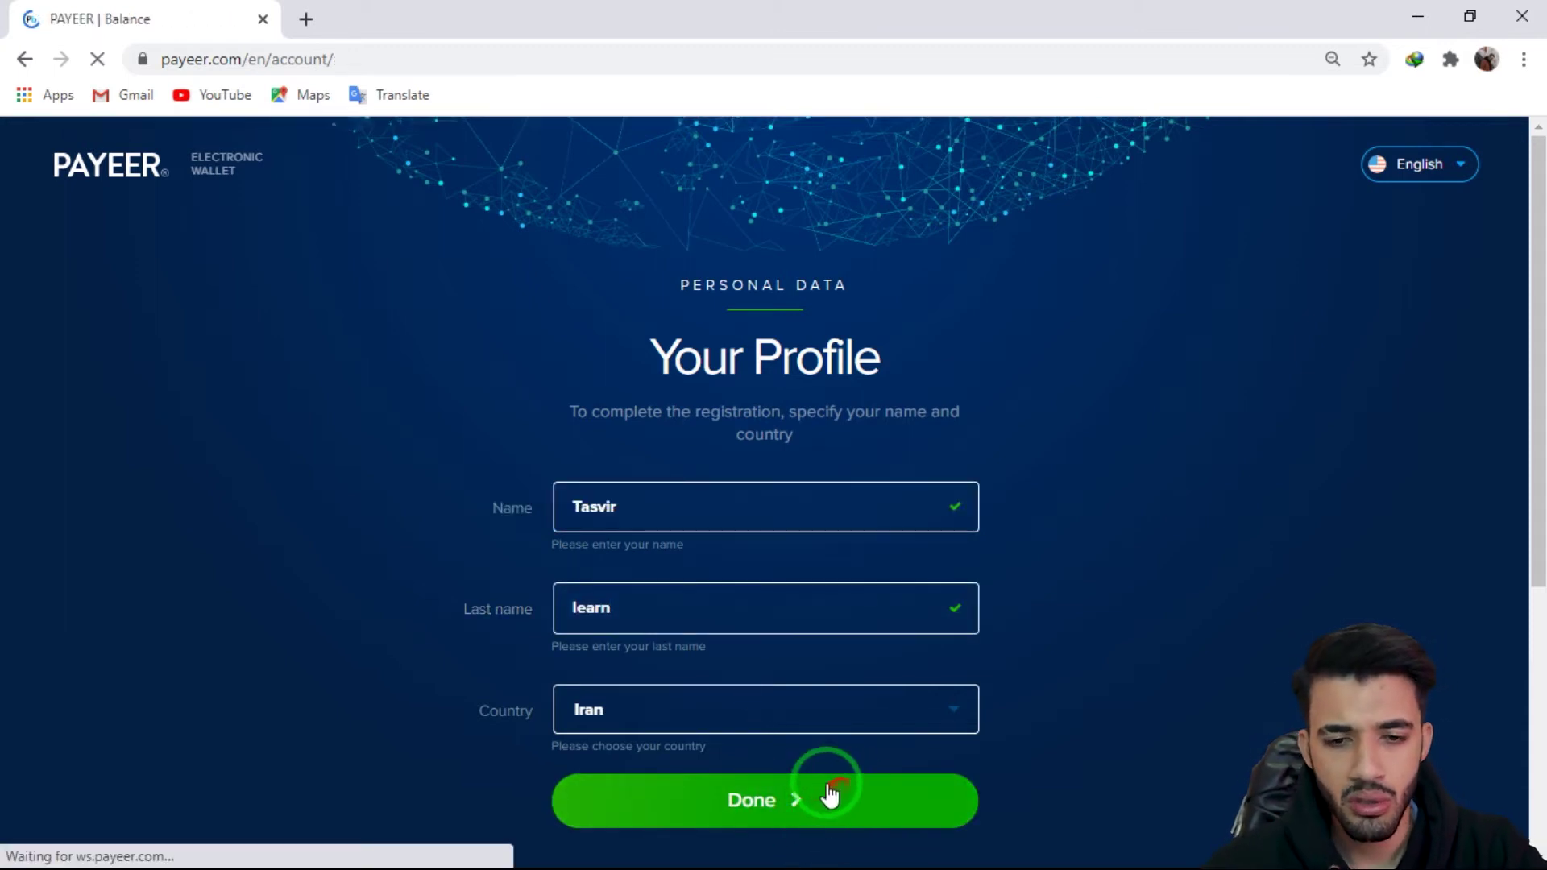
pyautogui.click(808, 789)
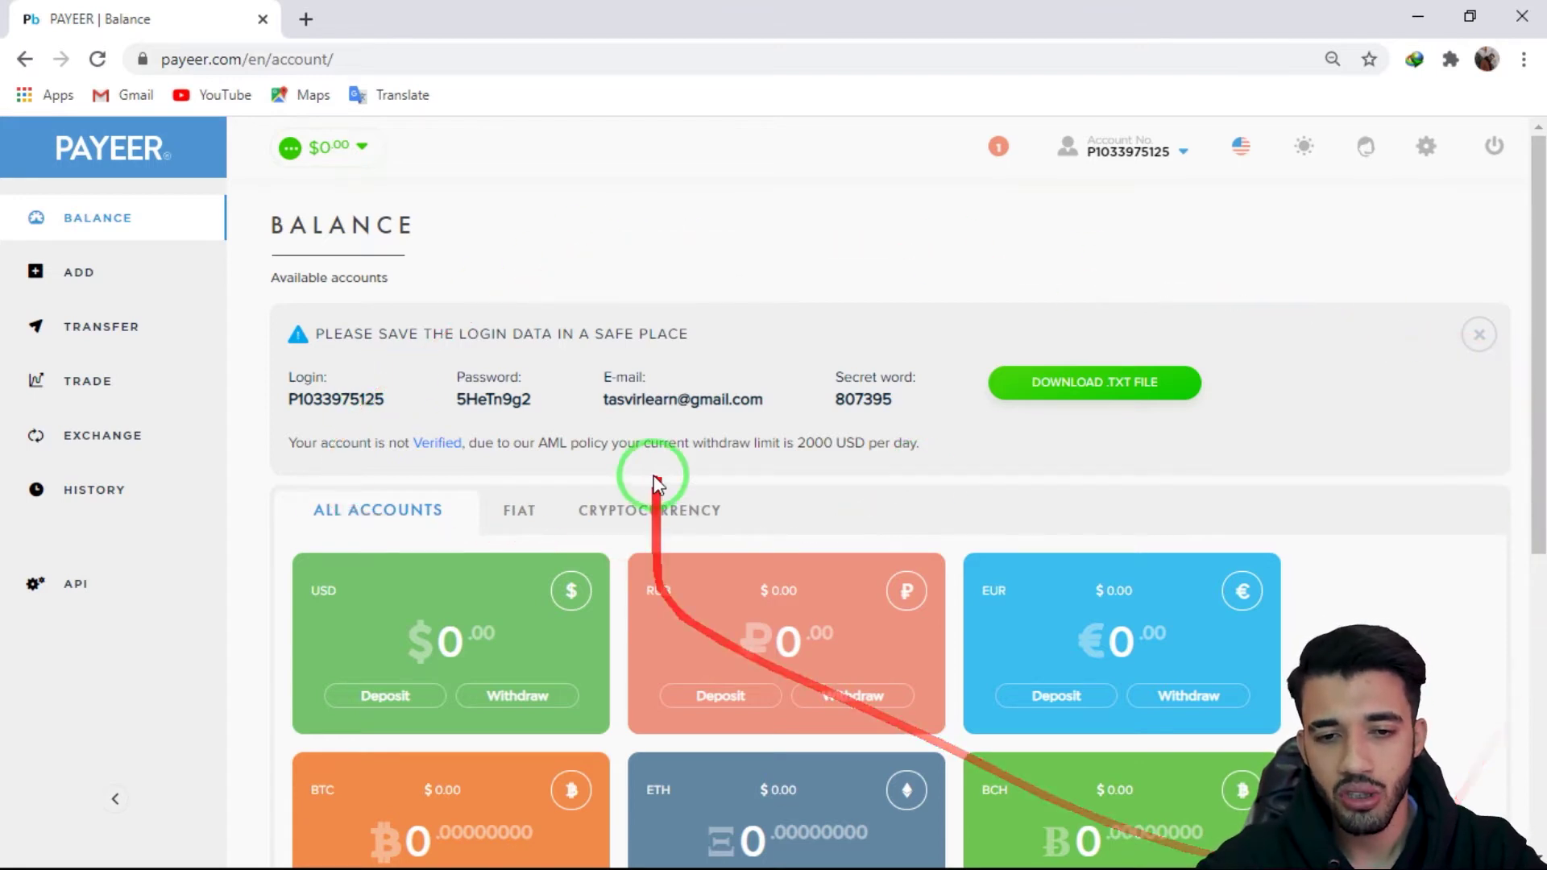
# Step: Download the login data from the Balance page alert as payeer (2).txt
pyautogui.scroll(-6, 654, 476)
pyautogui.scroll(6, 655, 476)
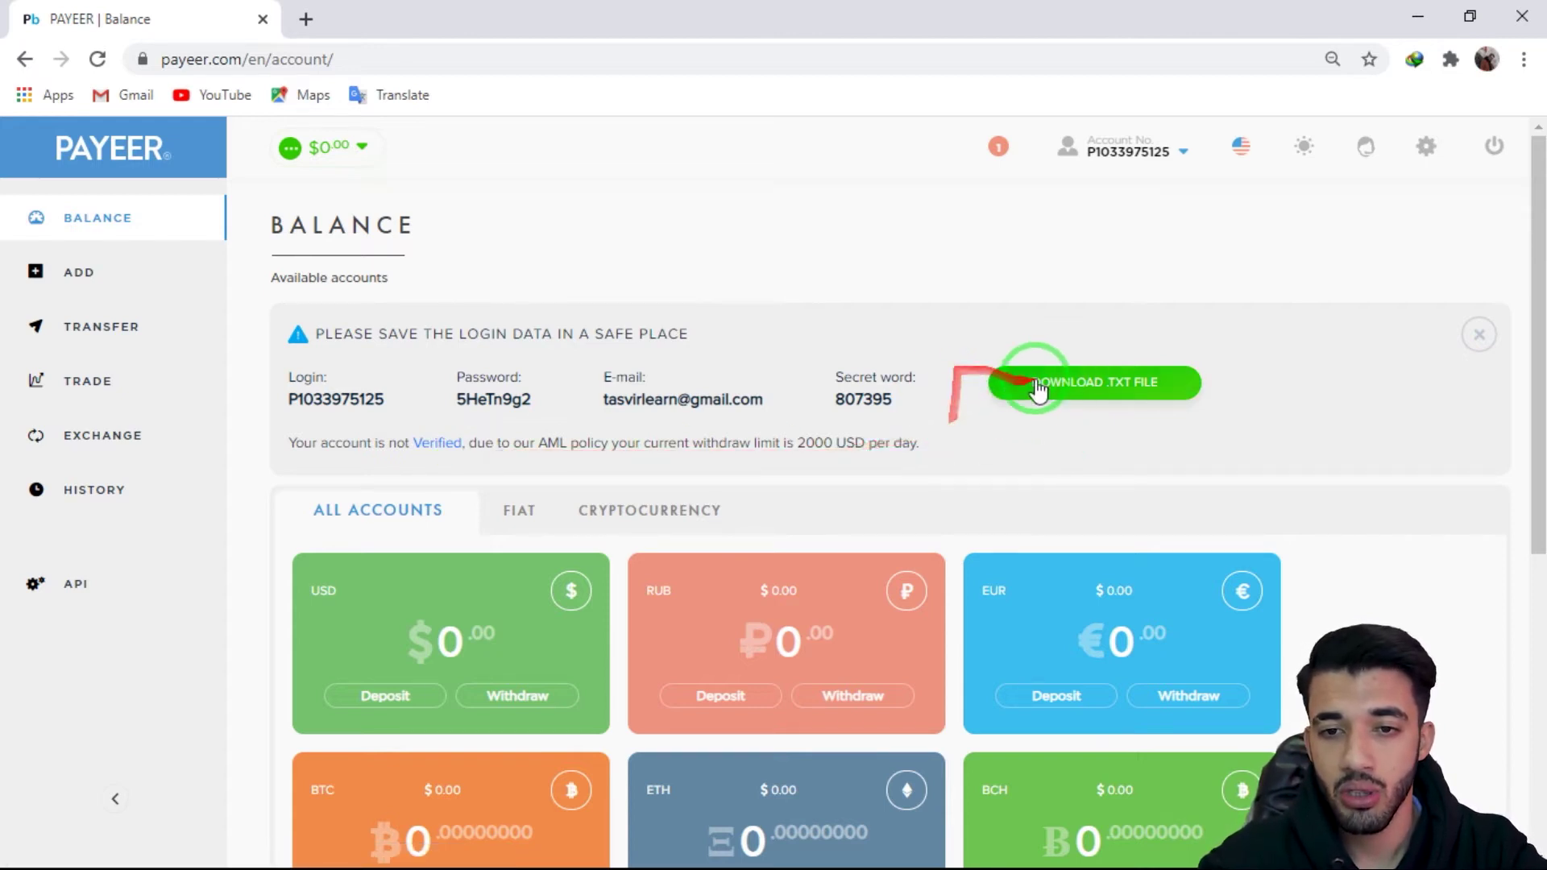
pyautogui.click(1098, 385)
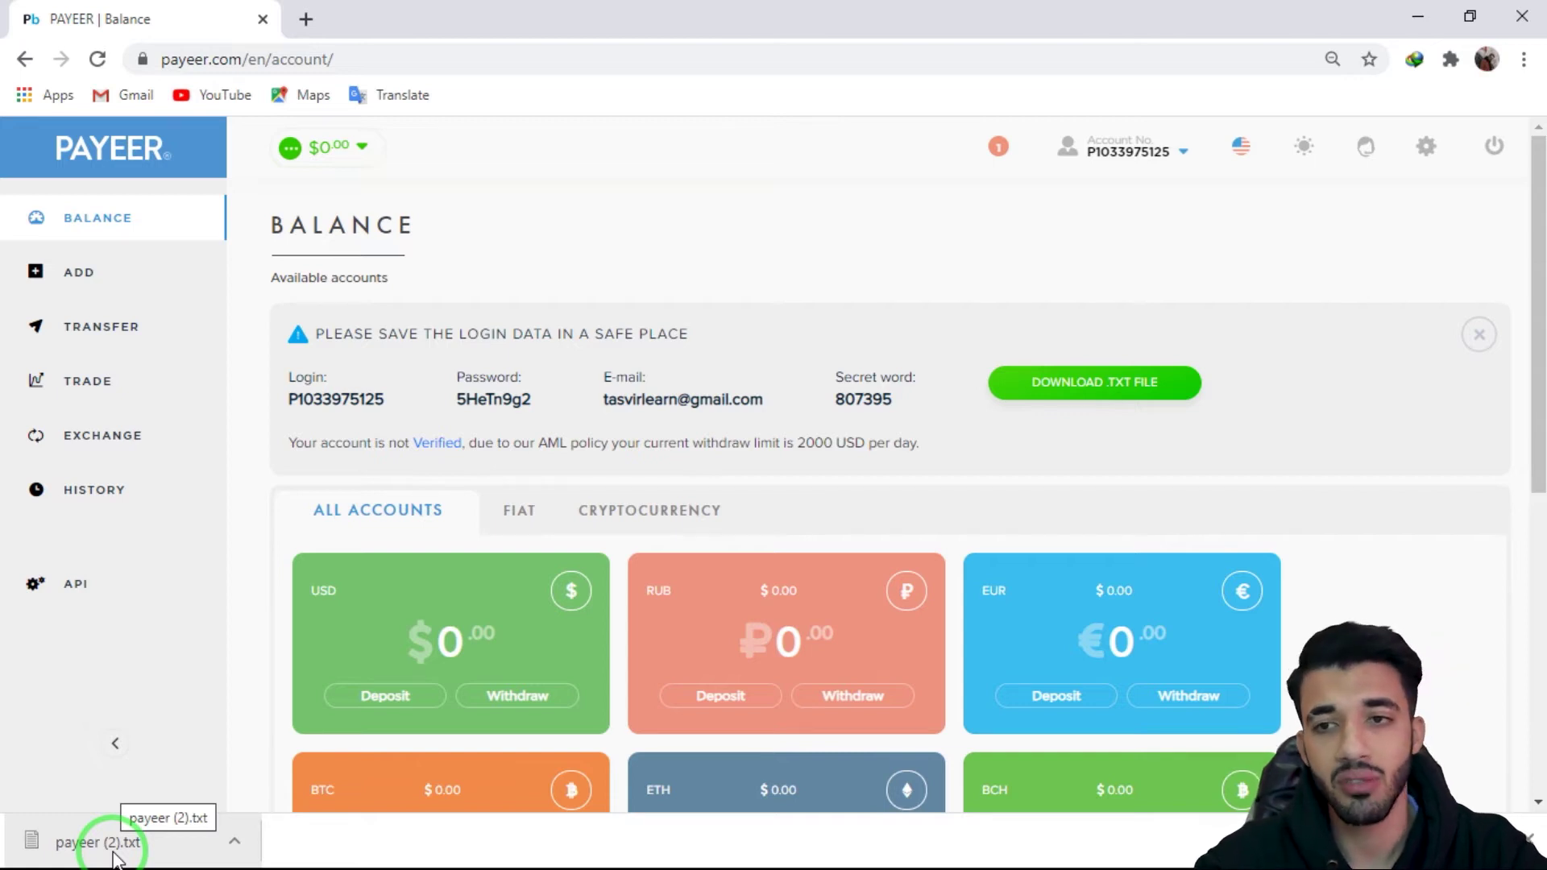
pyautogui.click(117, 859)
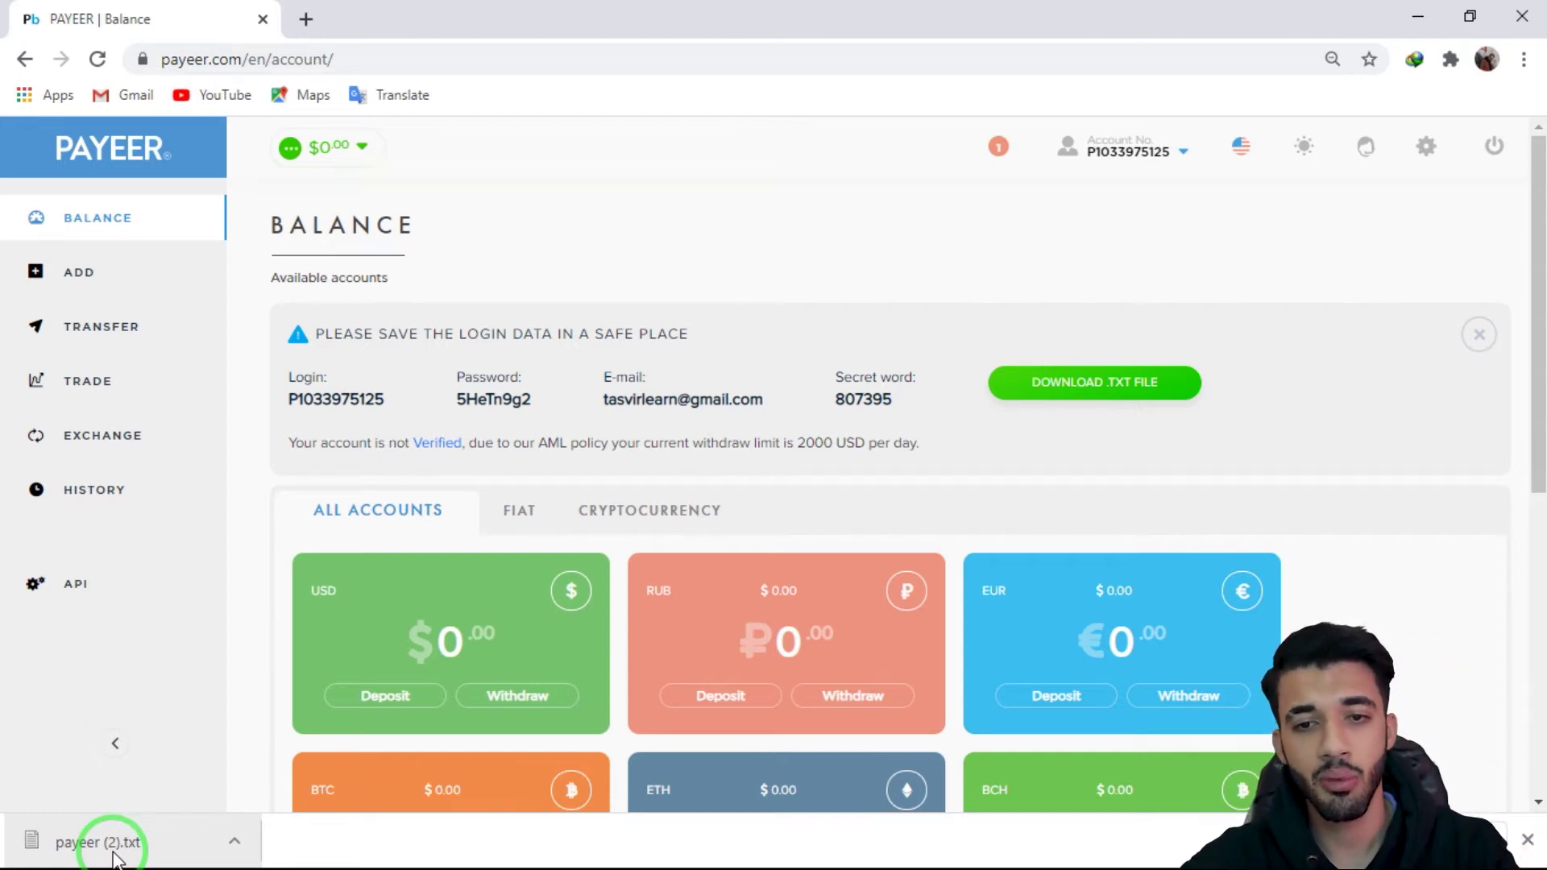
# Step: Open payeer (2).txt in Notepad from the download bar
pyautogui.click(115, 857)
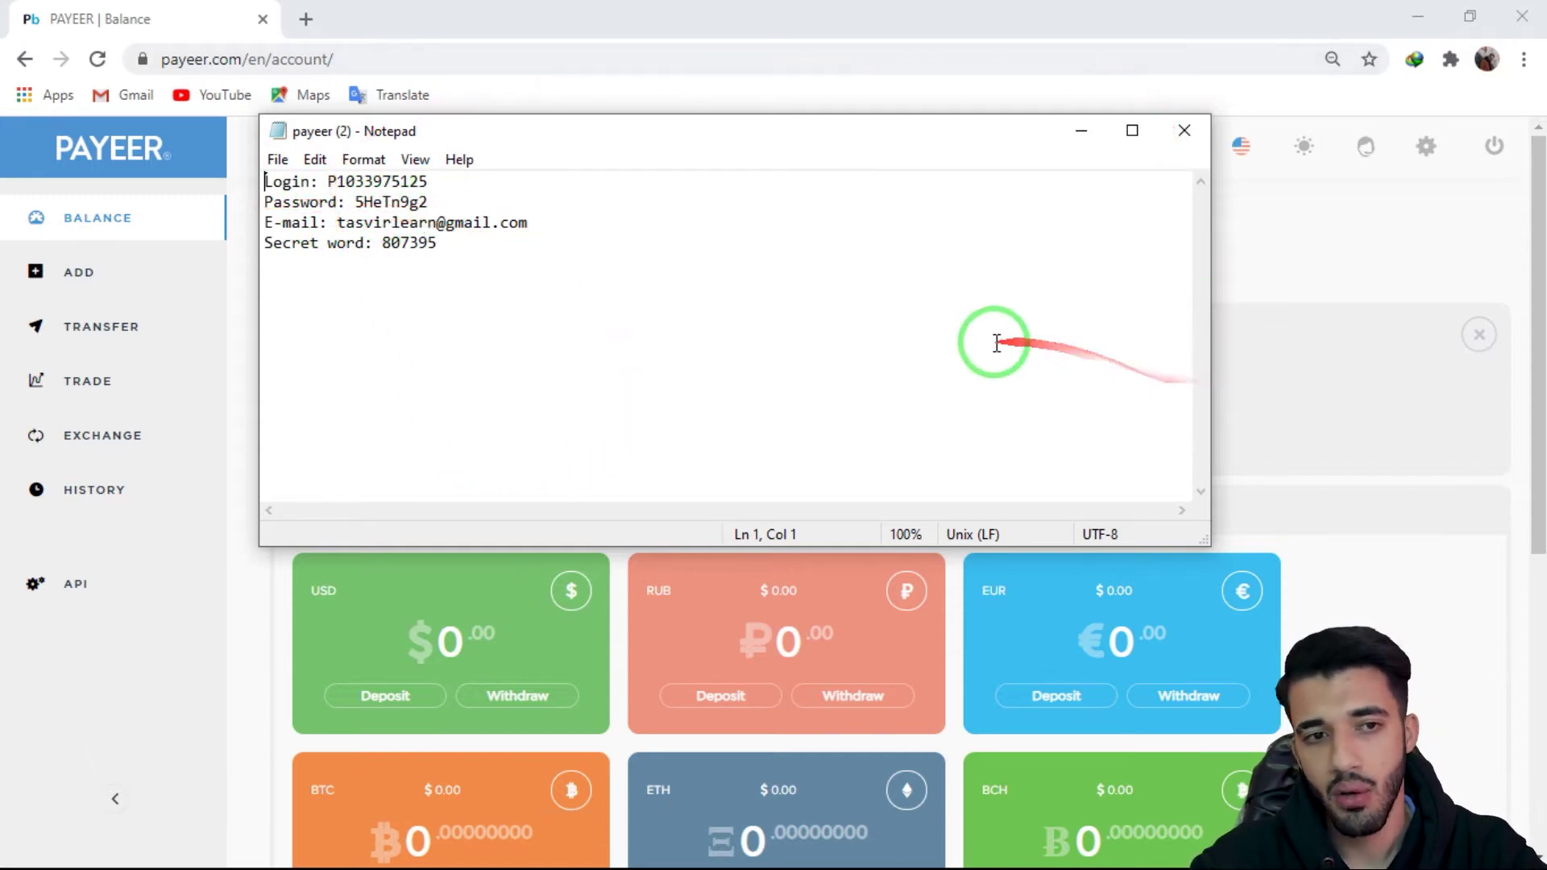
# Step: Close the login file, dismiss the save-login-data notice, and review the zero-balance currency cards
pyautogui.click(1183, 133)
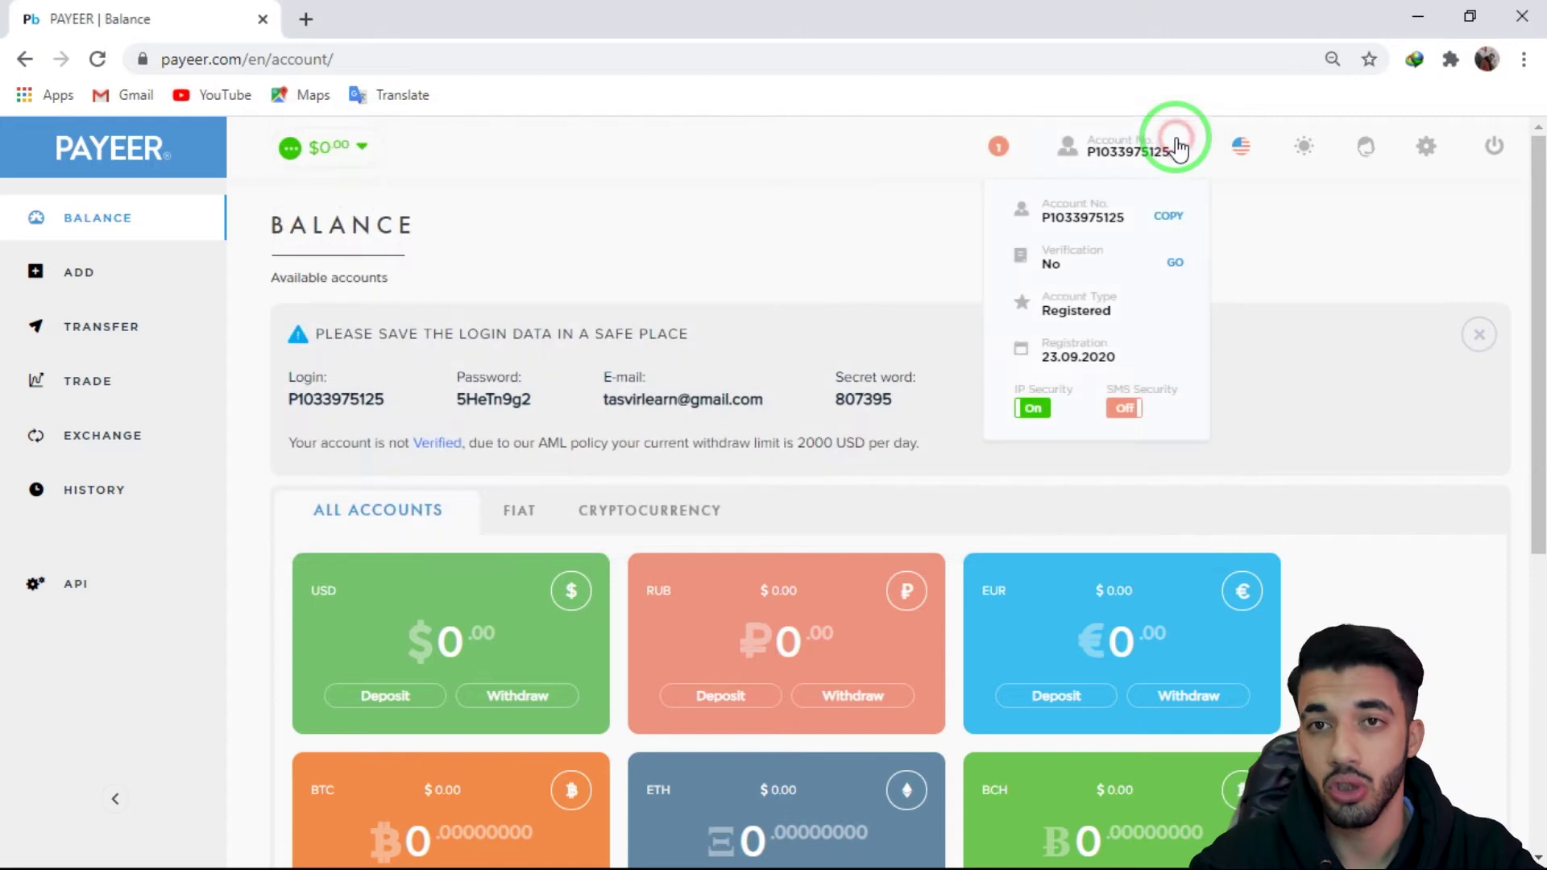
pyautogui.click(1467, 343)
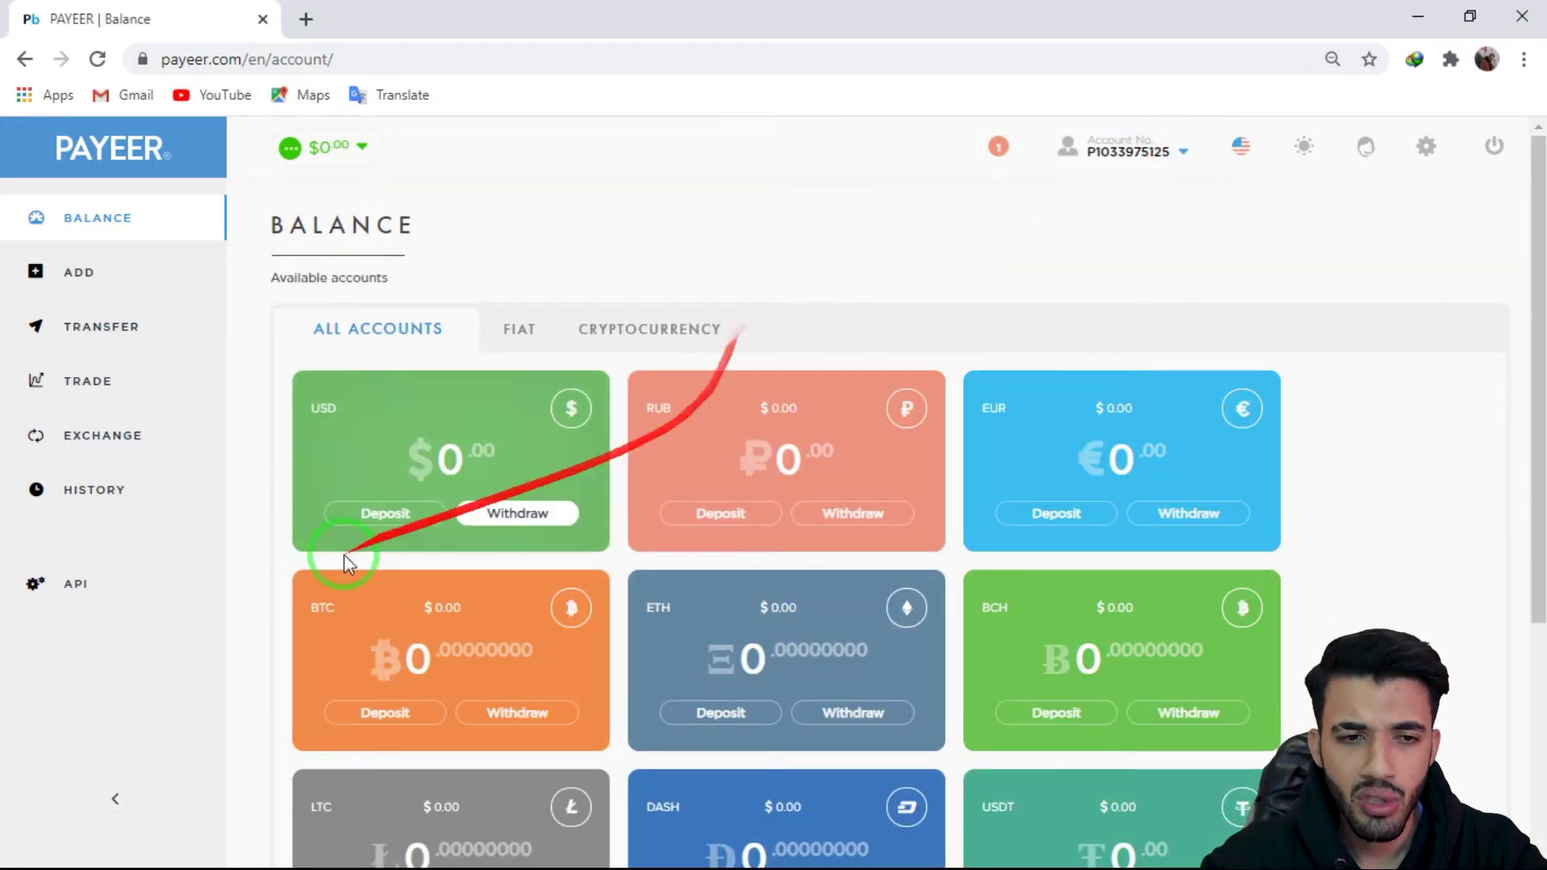
pyautogui.scroll(-4, 1409, 373)
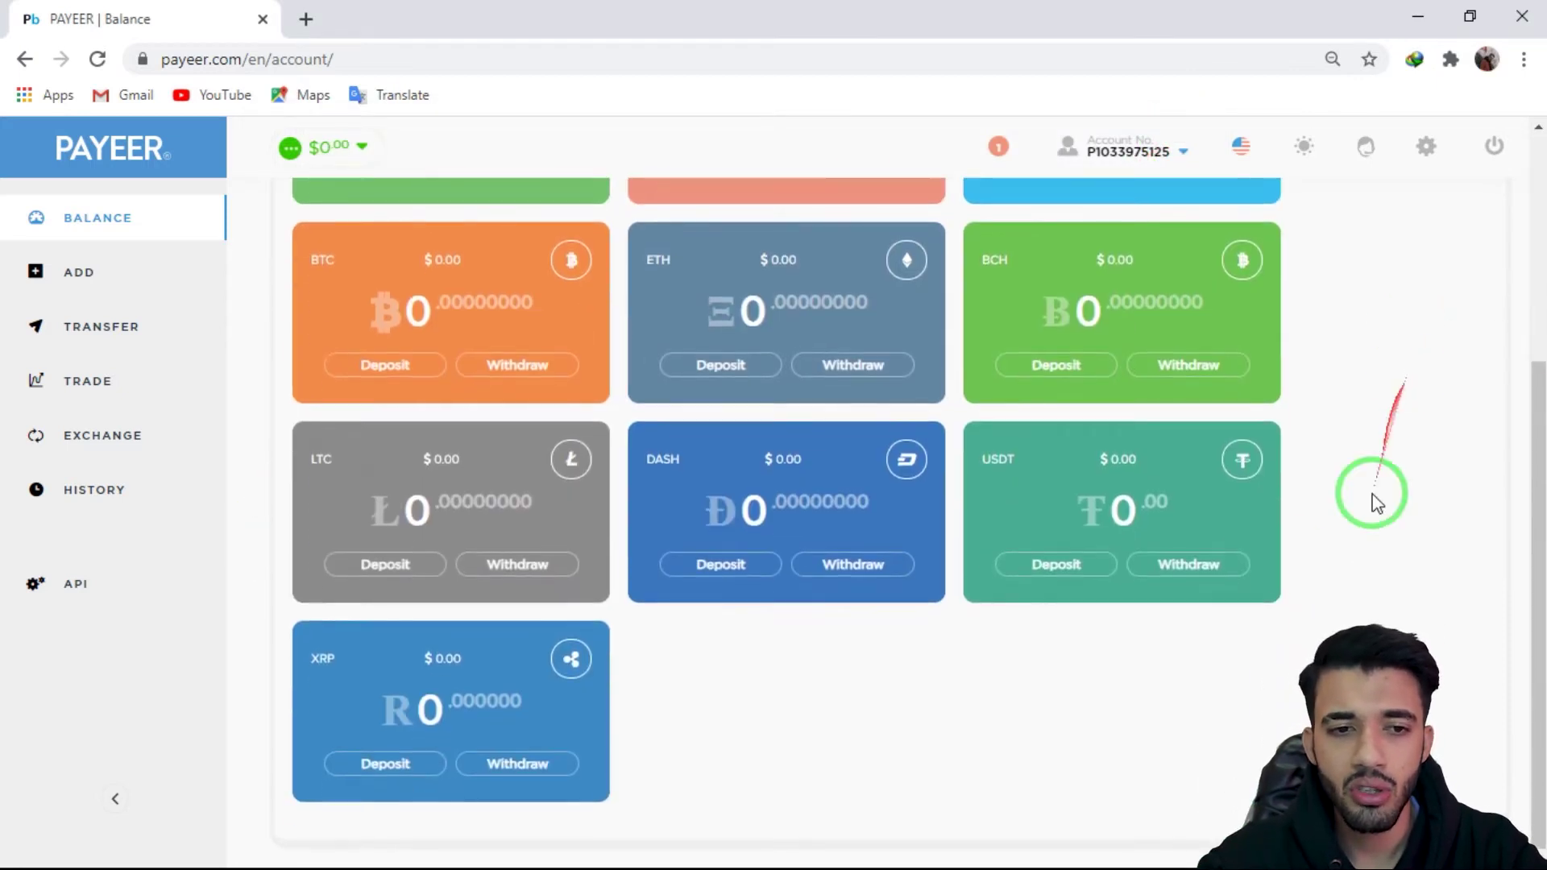
pyautogui.scroll(5, 530, 489)
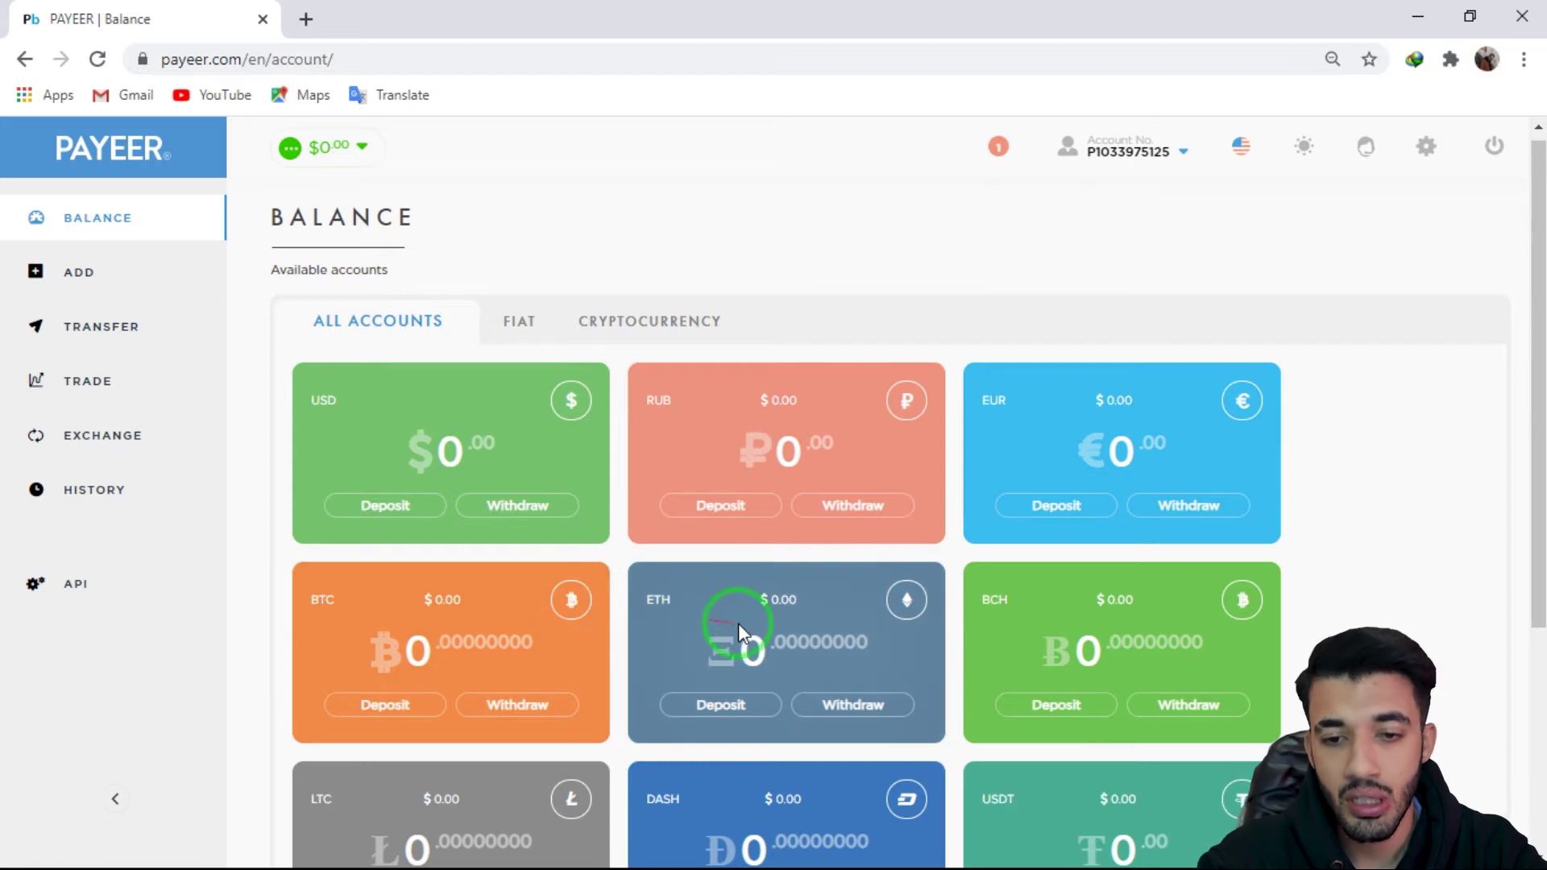
pyautogui.scroll(-4, 1031, 636)
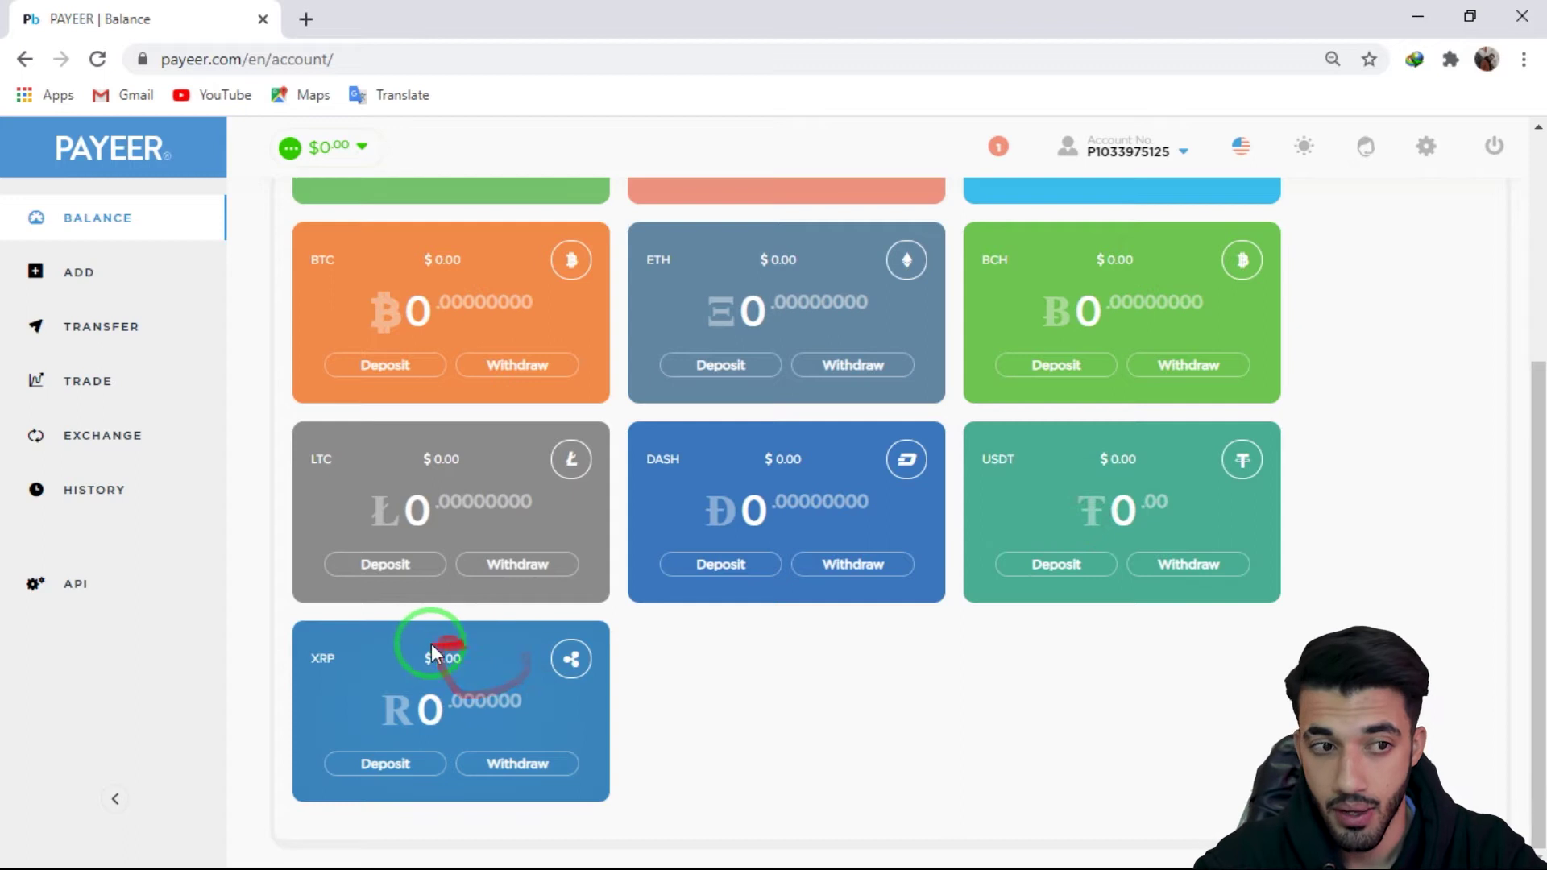
pyautogui.scroll(4, 1287, 681)
pyautogui.click(998, 149)
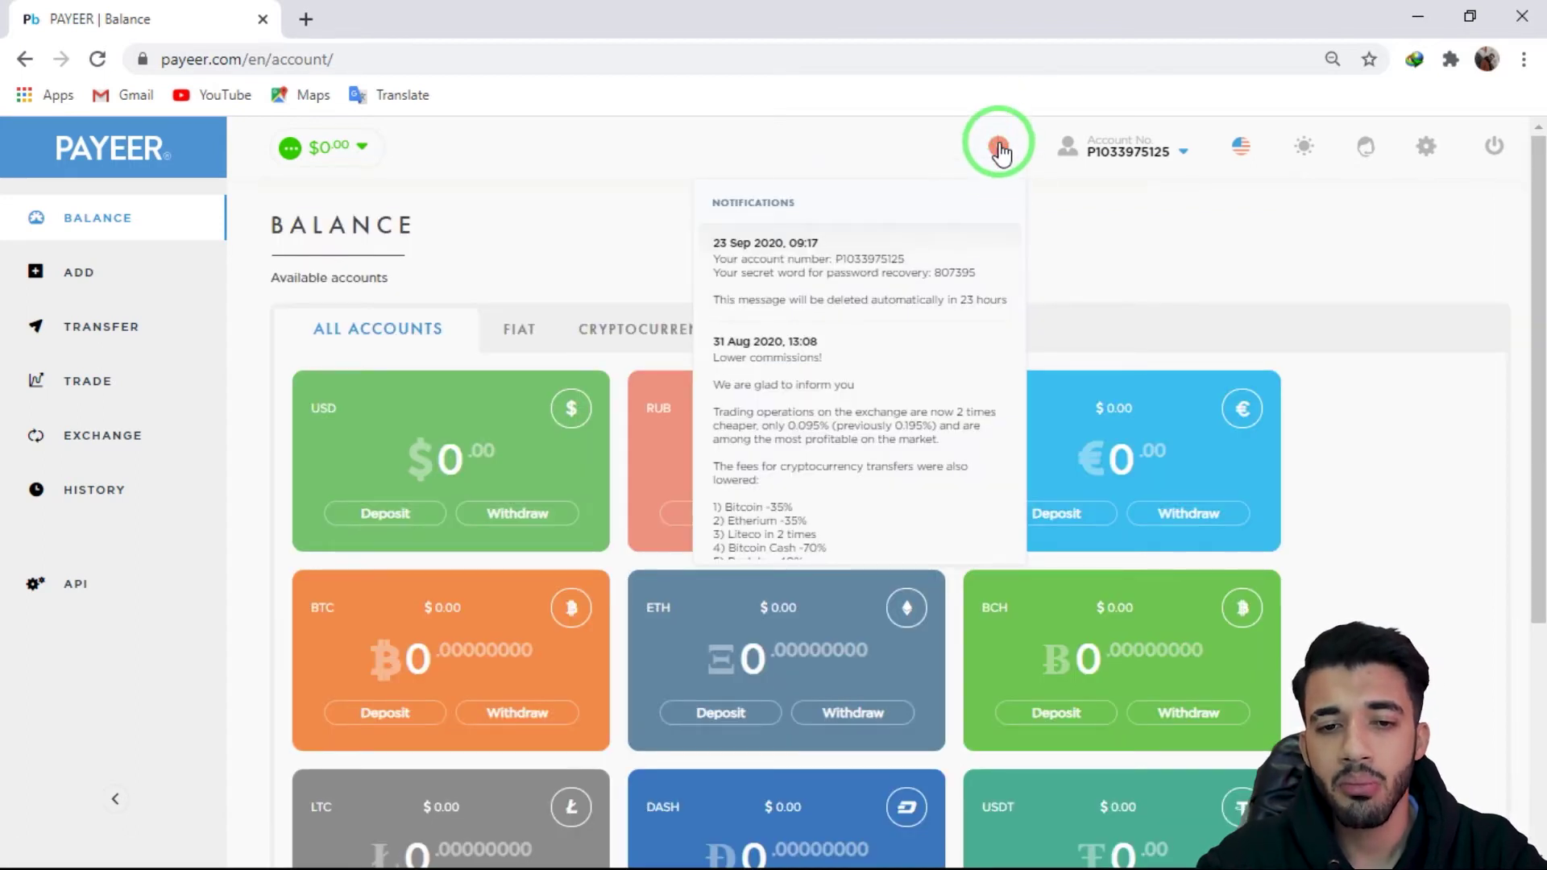
# Step: Read the notifications and show account details: unverified, Registered, registered 23.09.2020
pyautogui.scroll(-1, 927, 311)
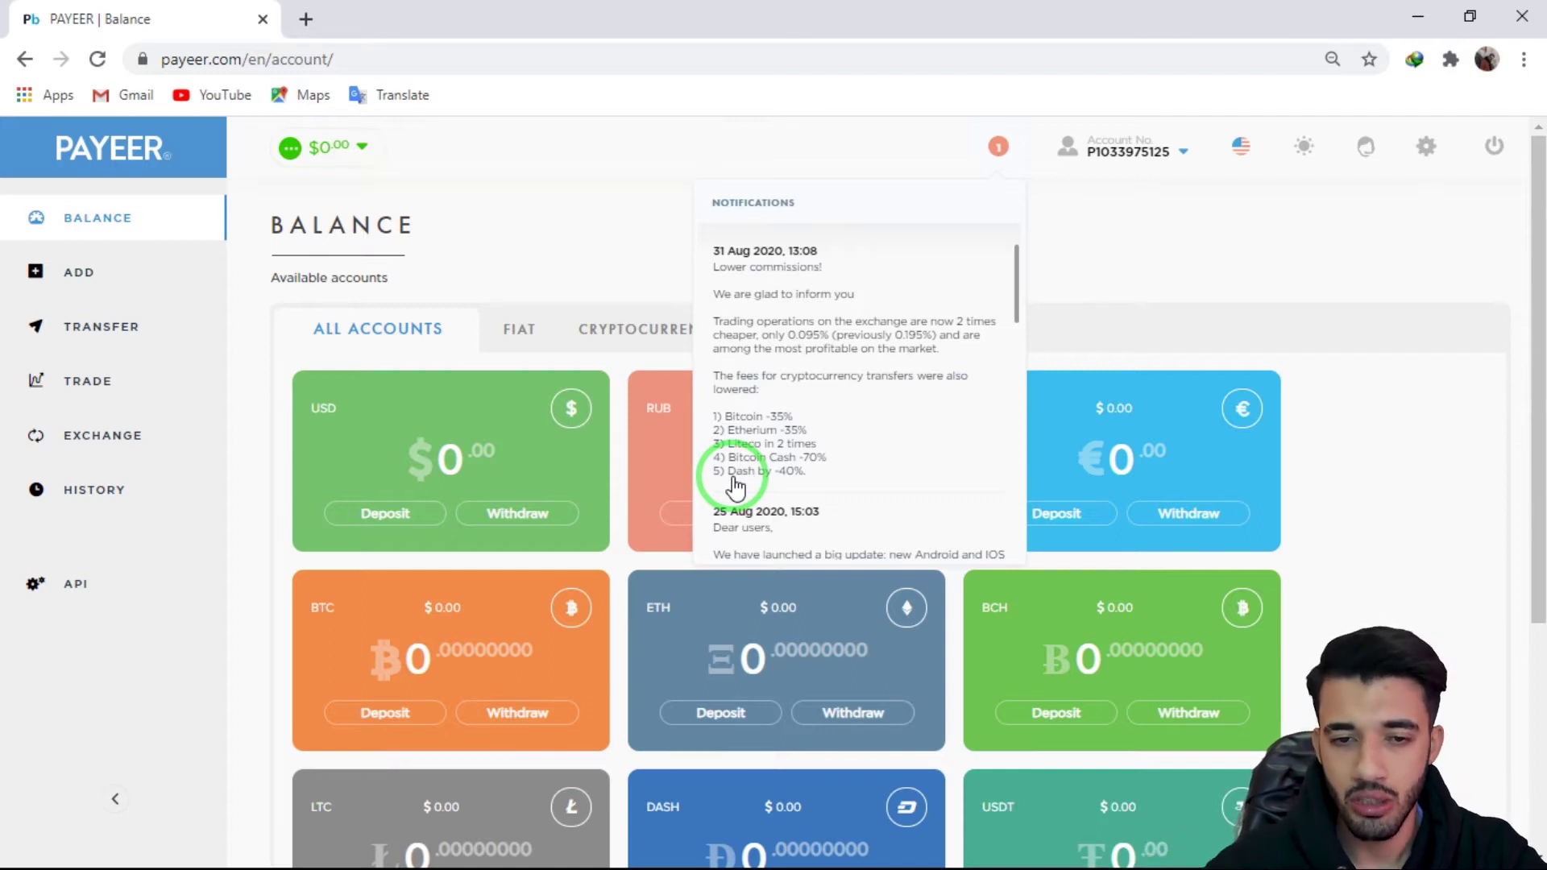
pyautogui.scroll(-10, 735, 486)
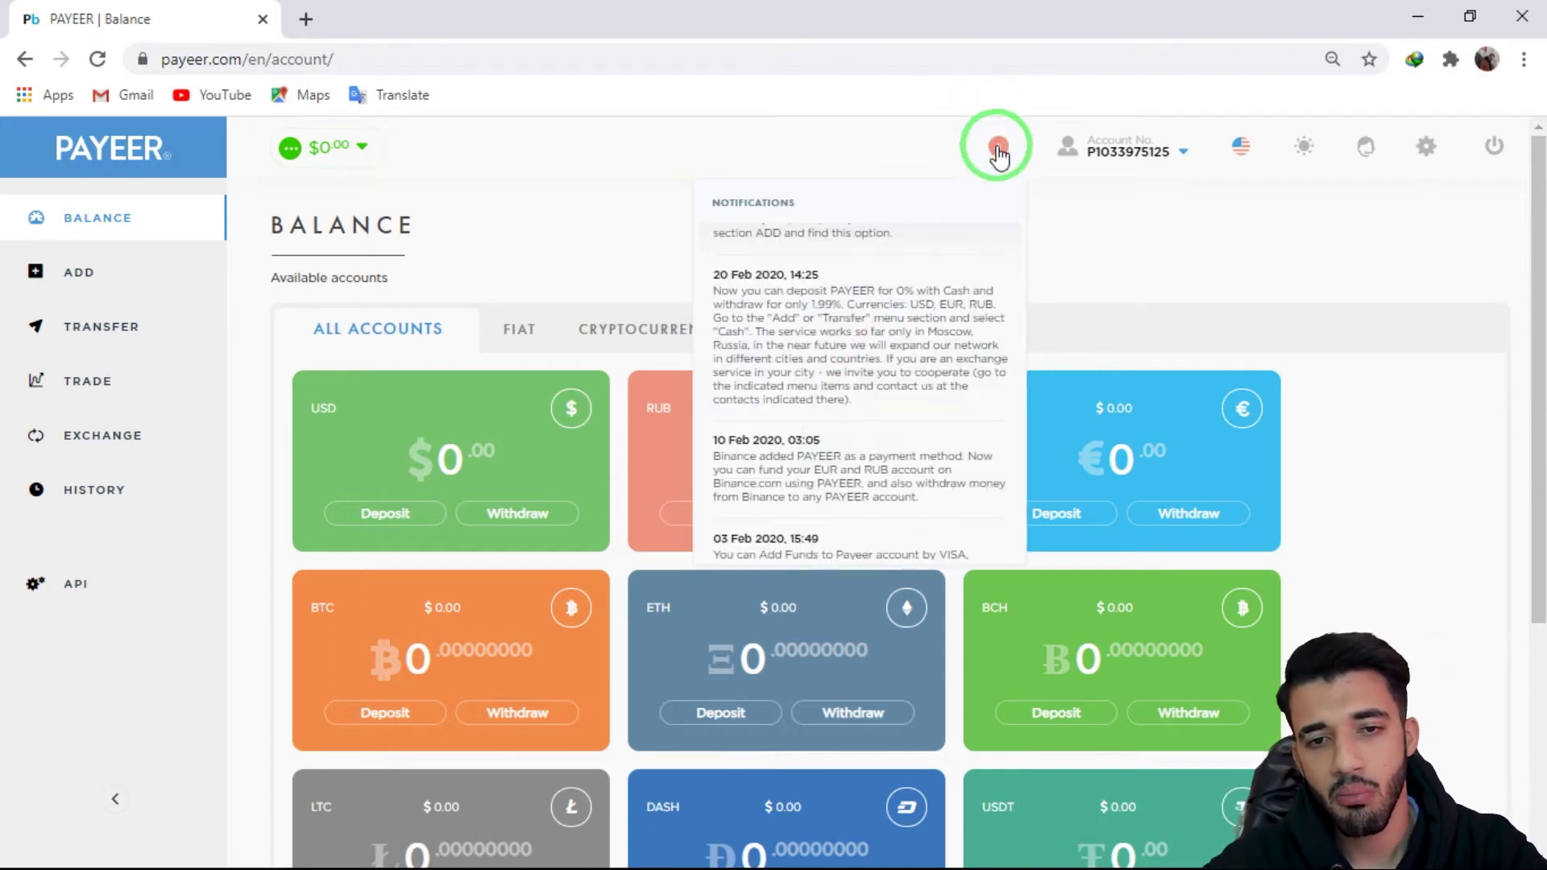
pyautogui.scroll(-3, 802, 302)
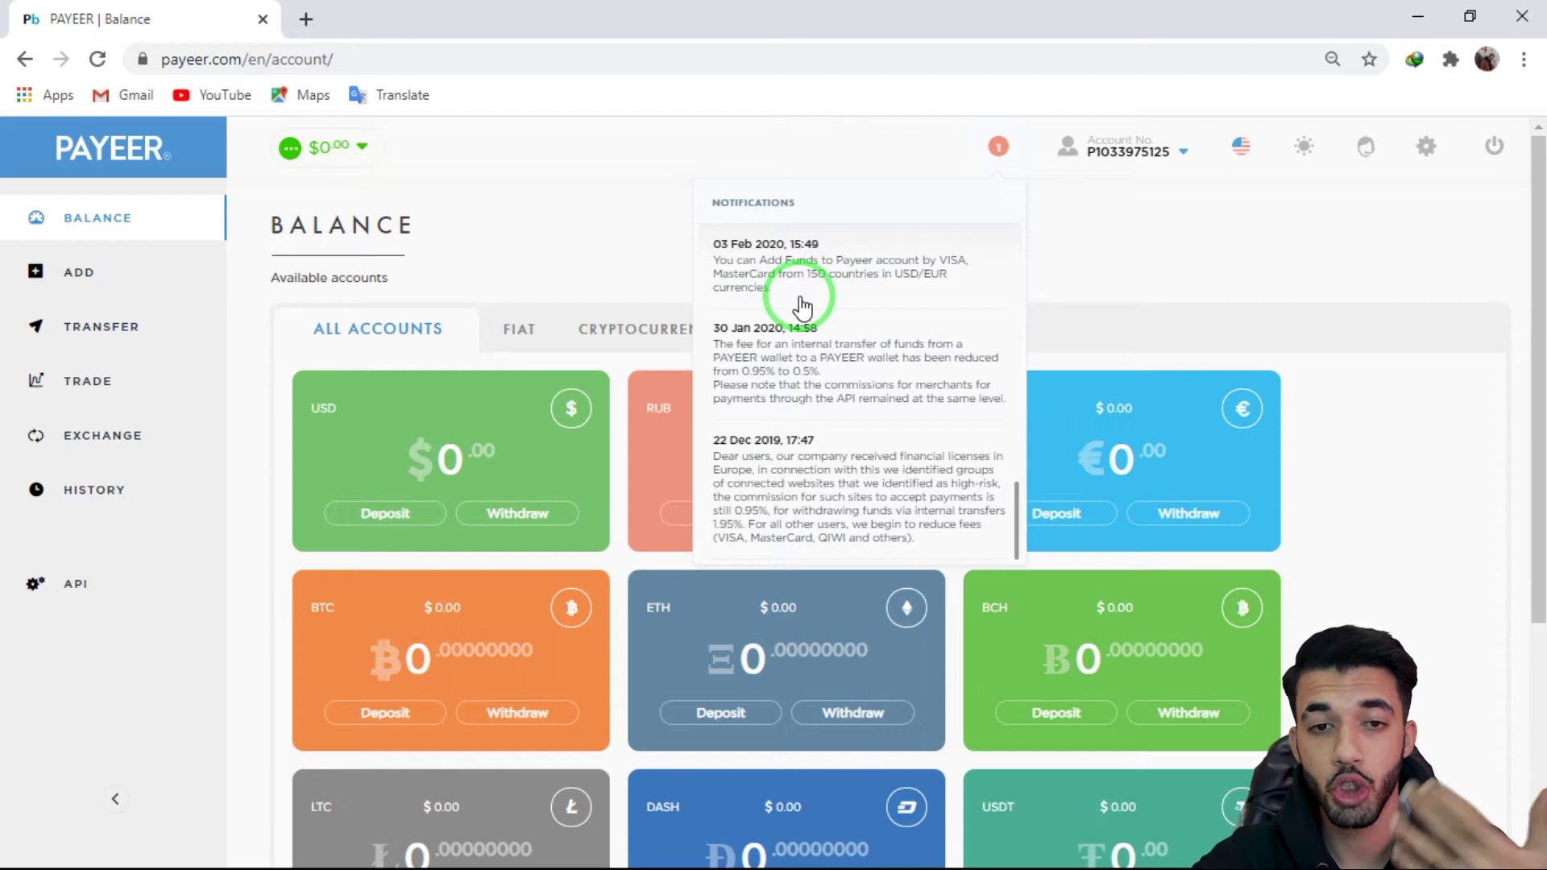
pyautogui.scroll(10, 802, 306)
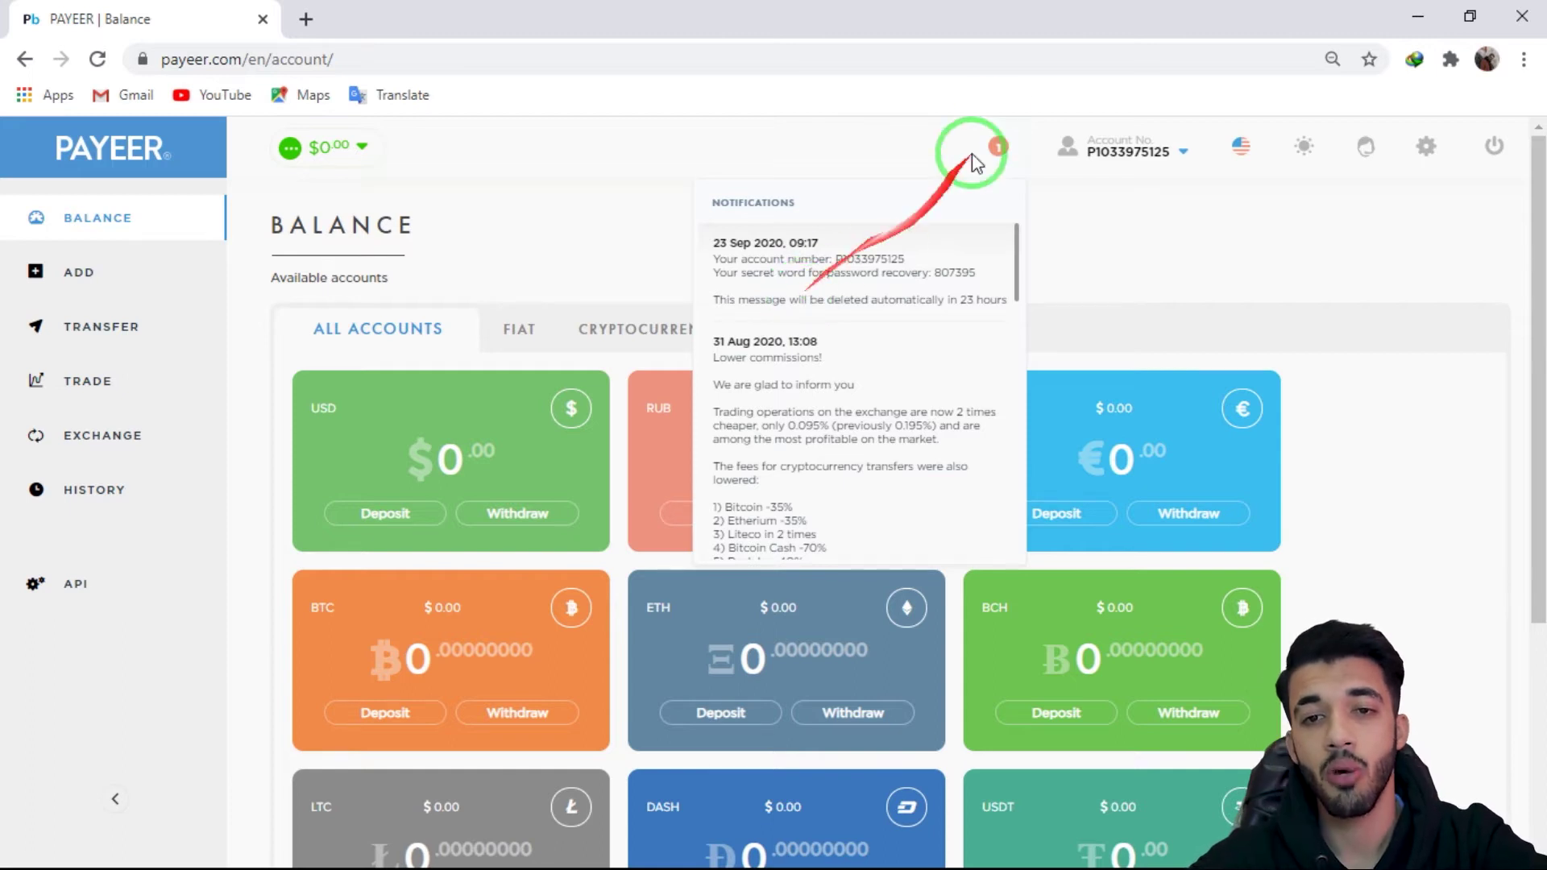
pyautogui.moveTo(1098, 152)
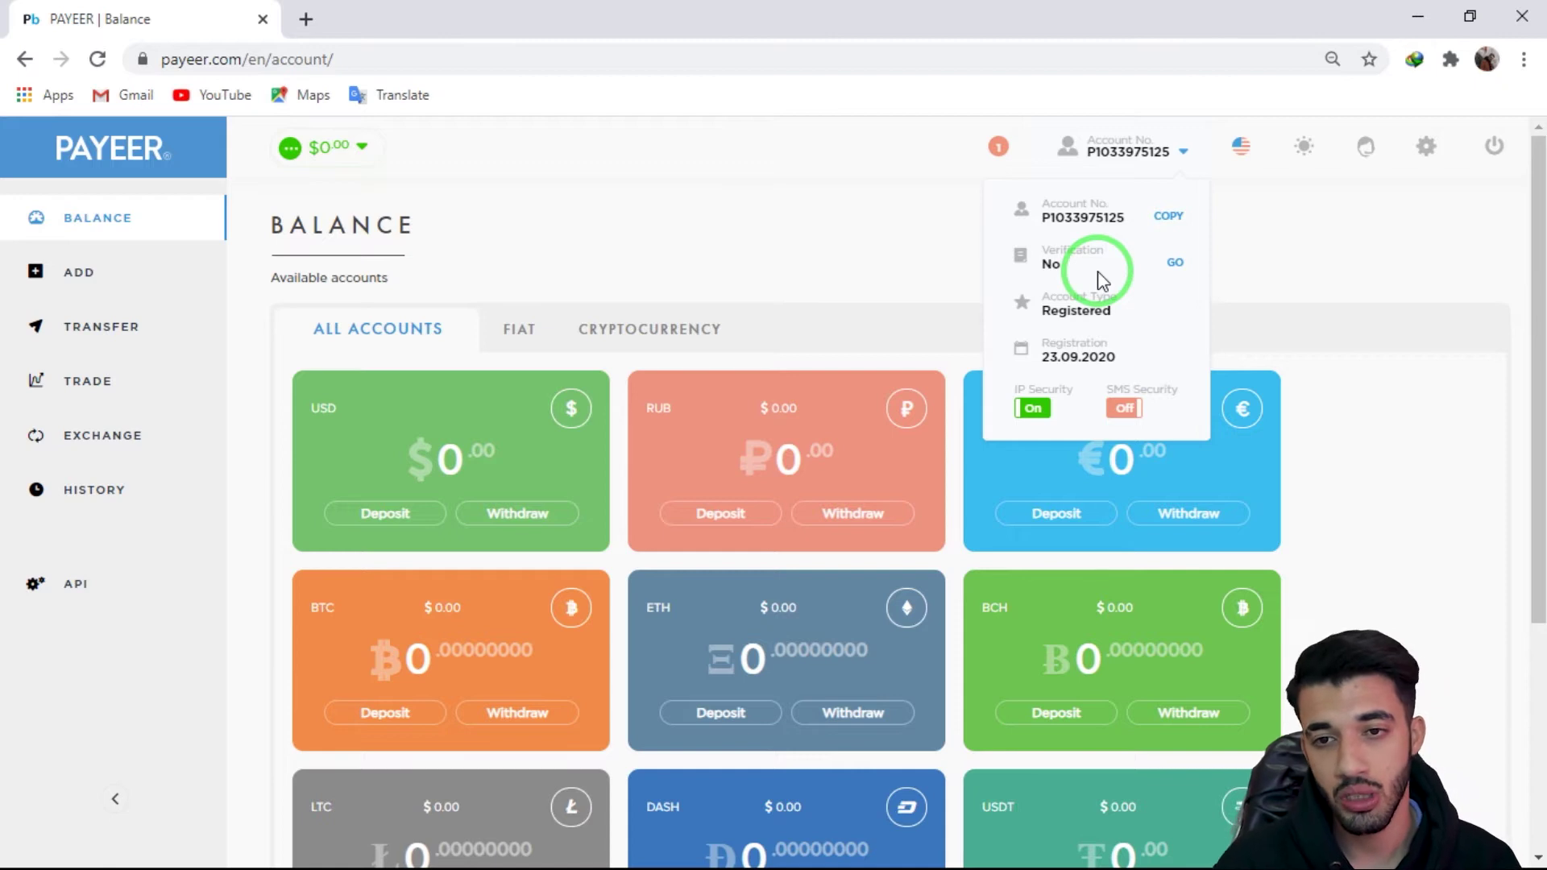
# Step: Try the Verification GO link, then show the English/Russian language menu
pyautogui.click(1176, 265)
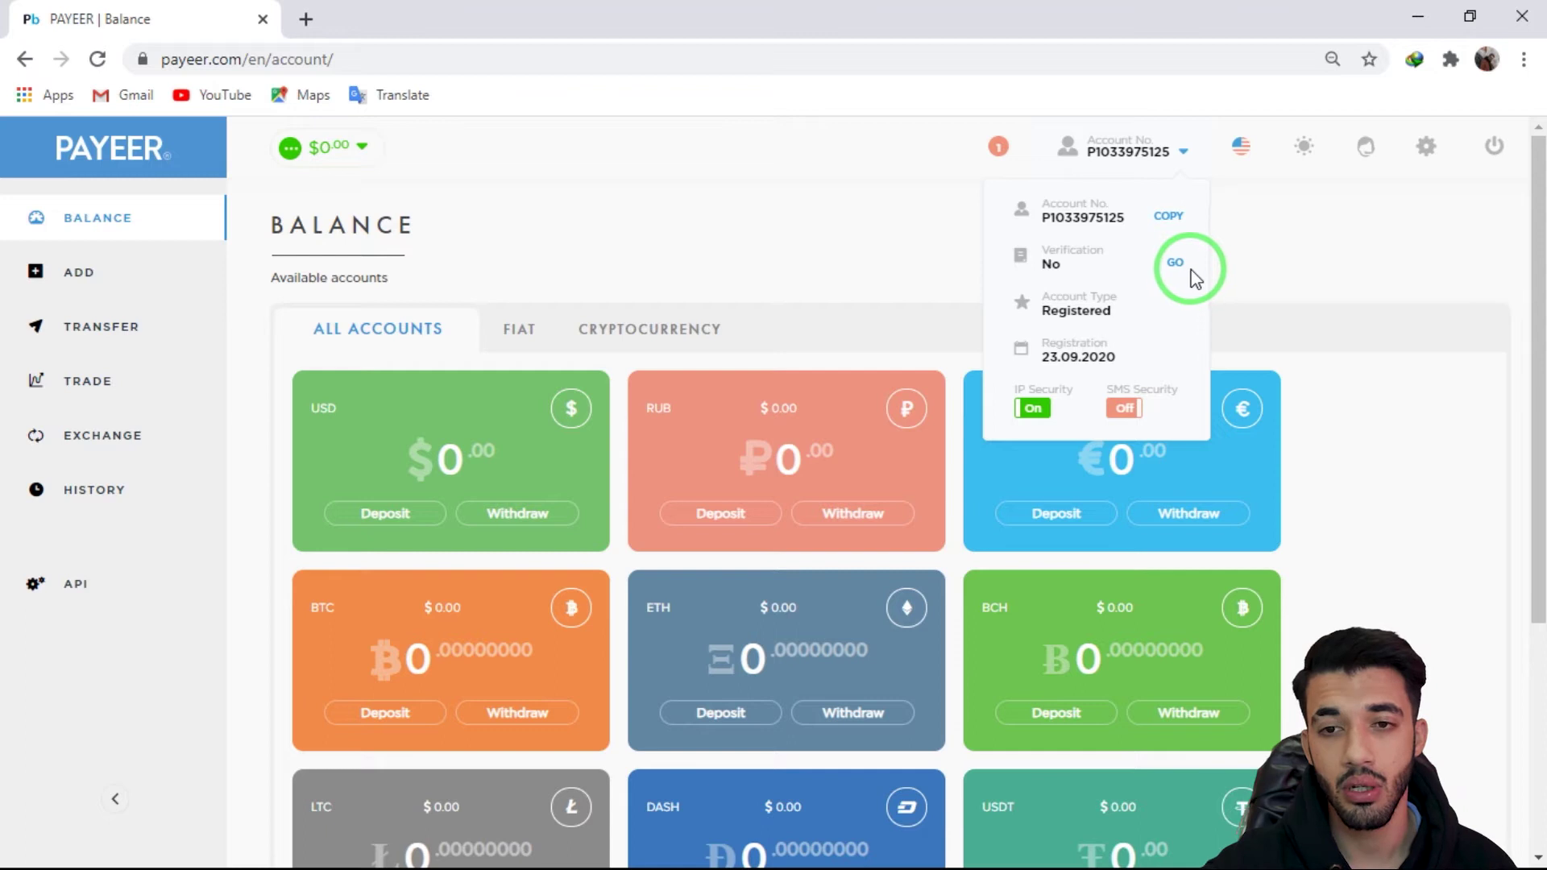
pyautogui.moveTo(1142, 170); pyautogui.dragTo(1104, 352)
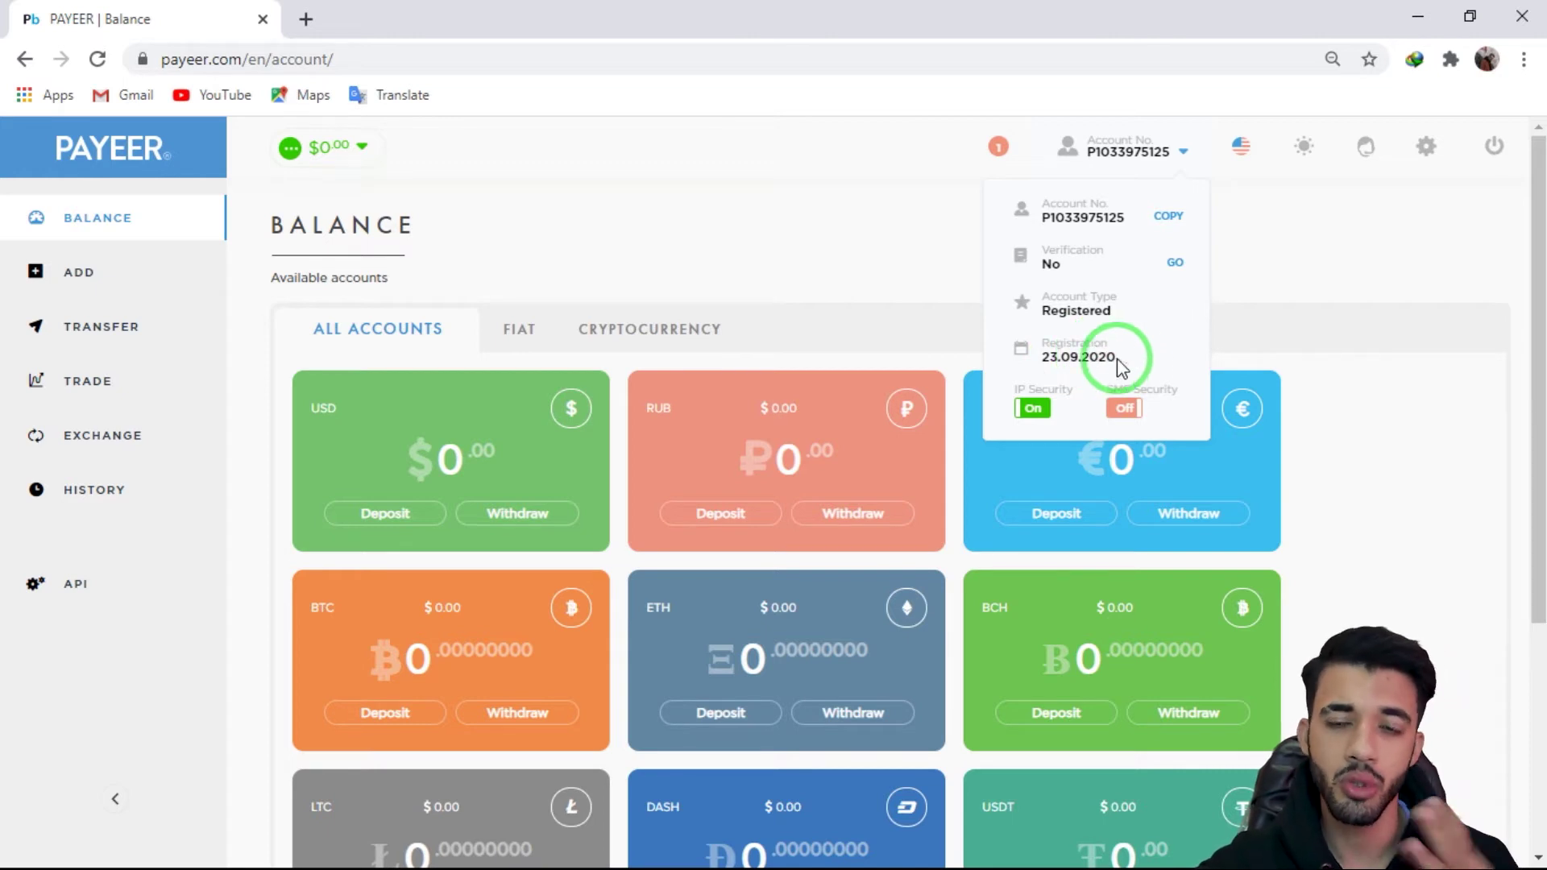
pyautogui.moveTo(1233, 149)
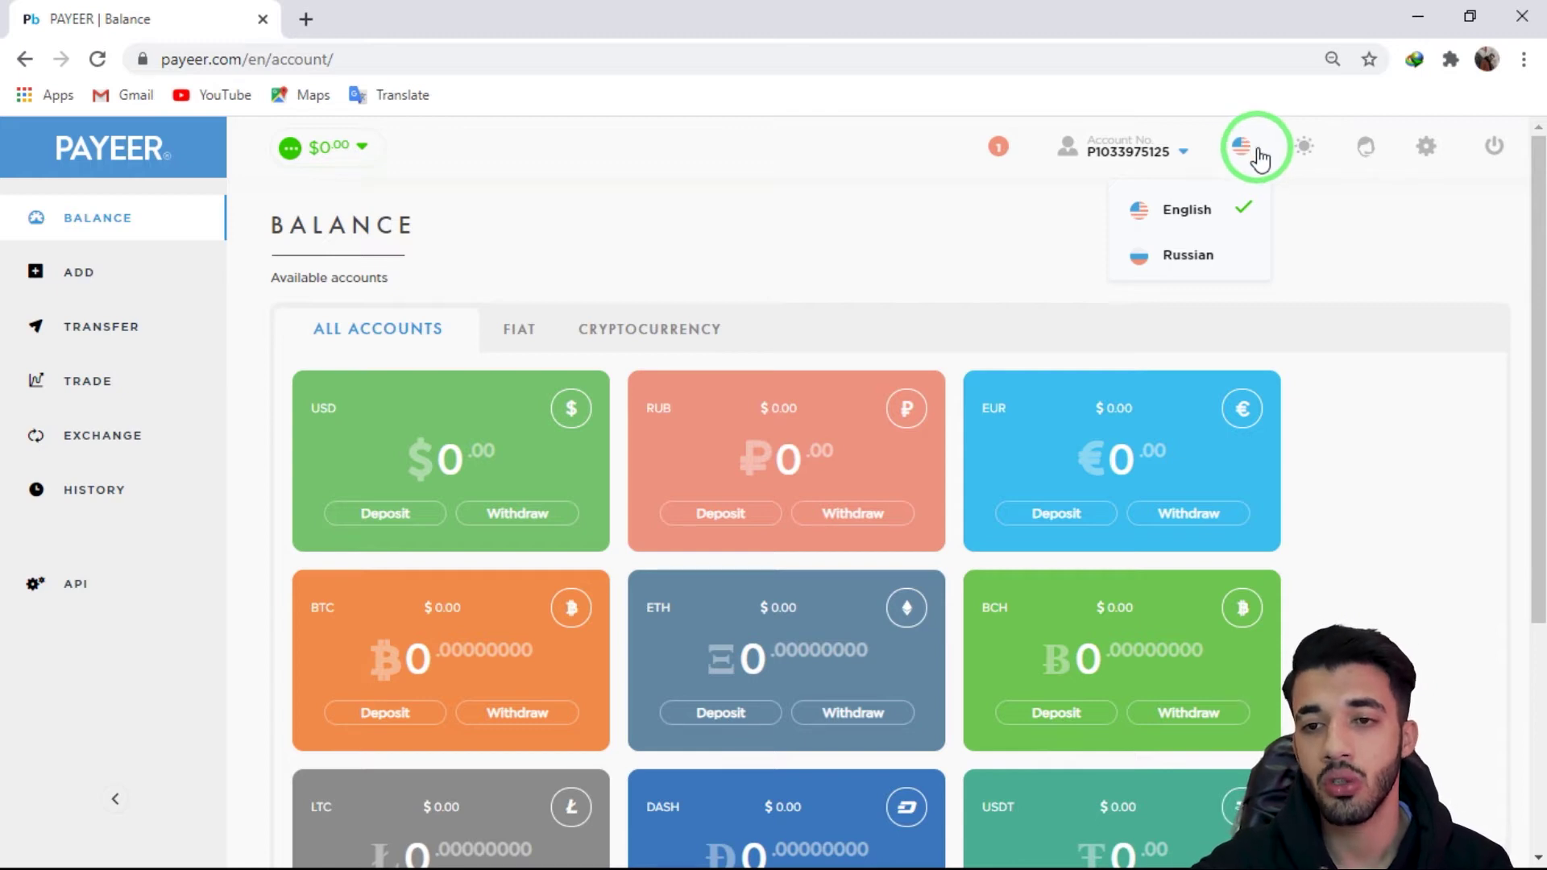
# Step: Switch Payeer to the dark theme and open the empty Support ticket list
pyautogui.moveTo(1306, 160)
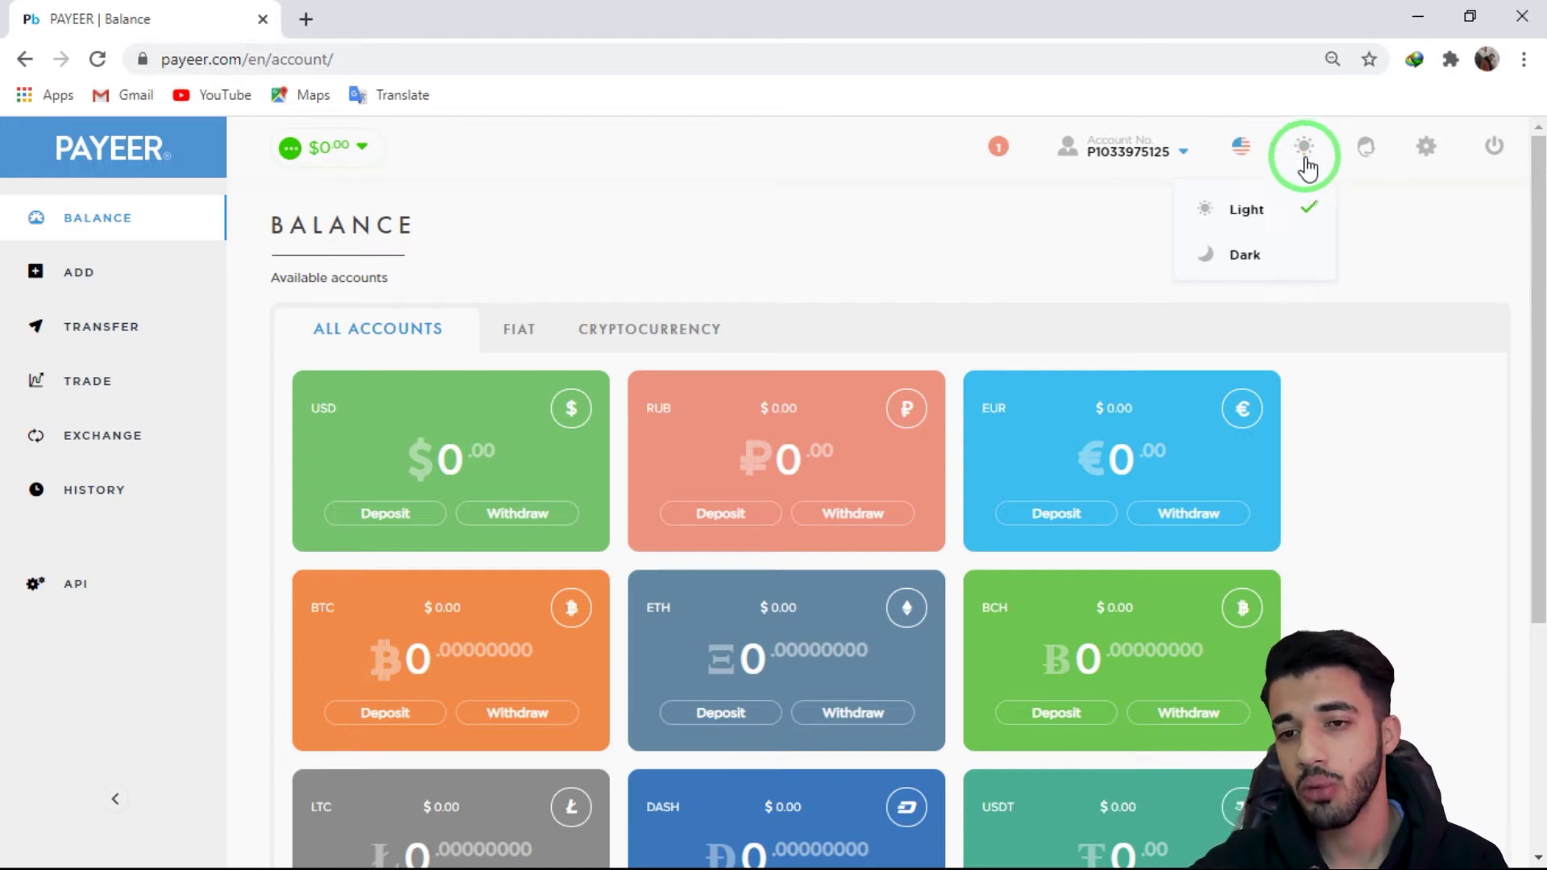
pyautogui.click(1244, 259)
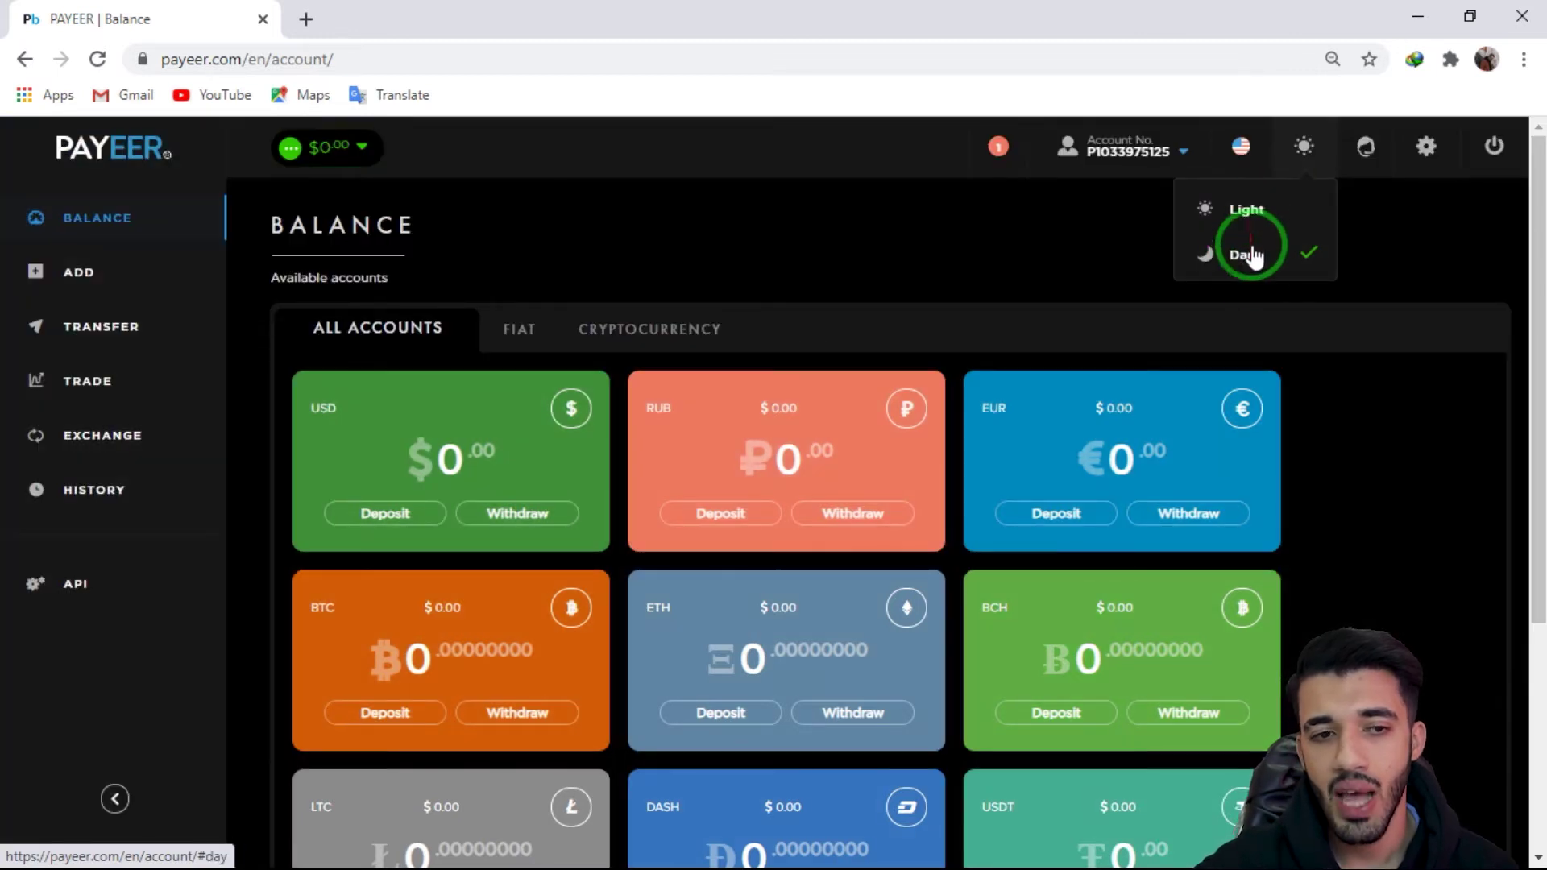
pyautogui.scroll(-4, 1080, 299)
pyautogui.scroll(4, 1070, 300)
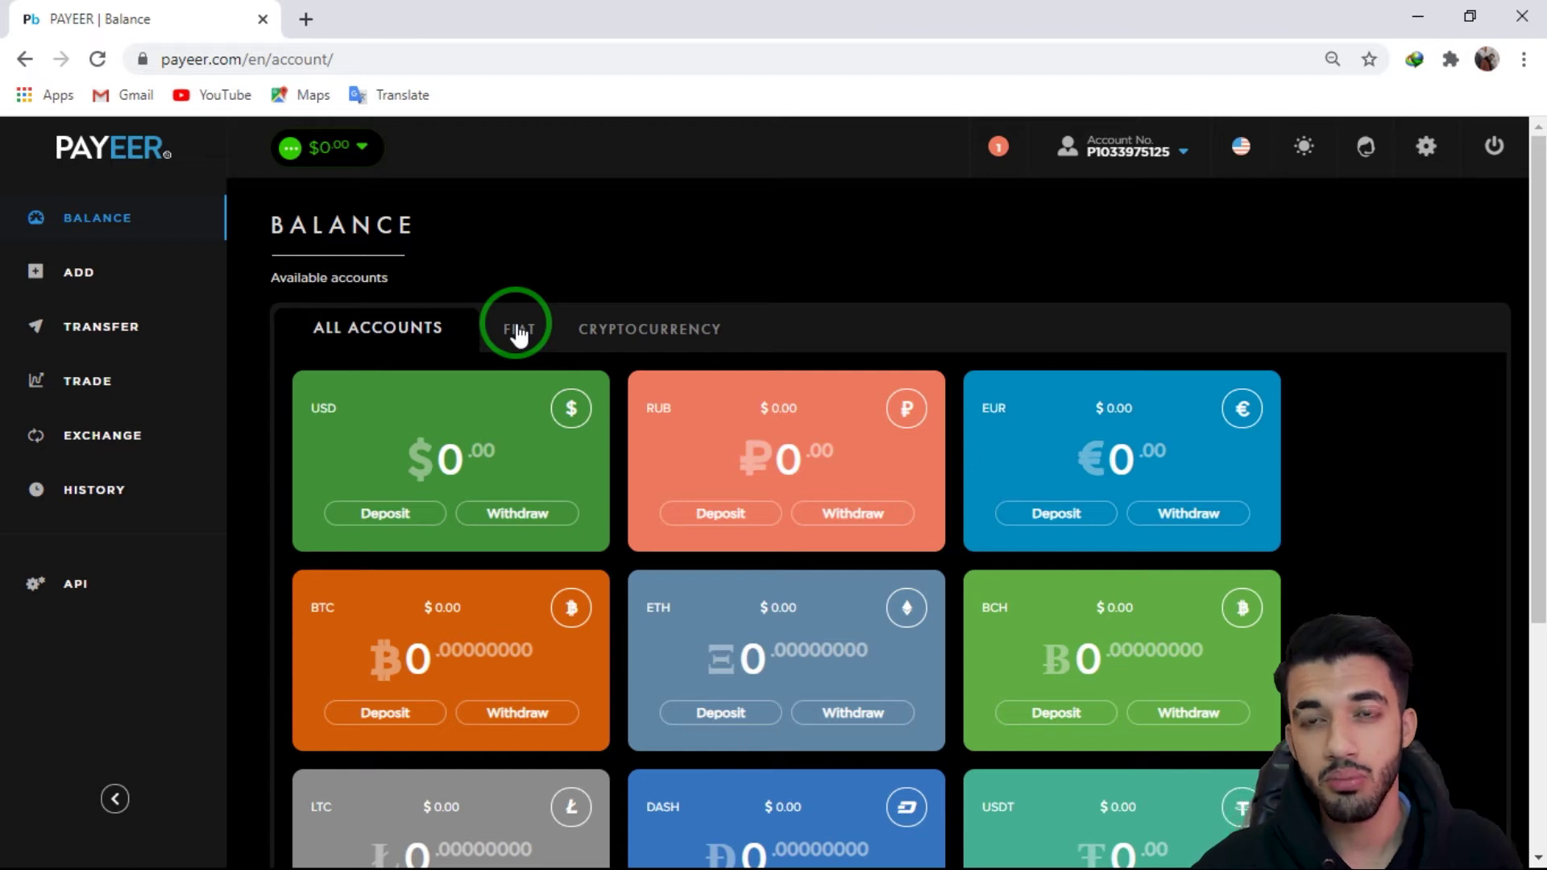
pyautogui.click(1368, 146)
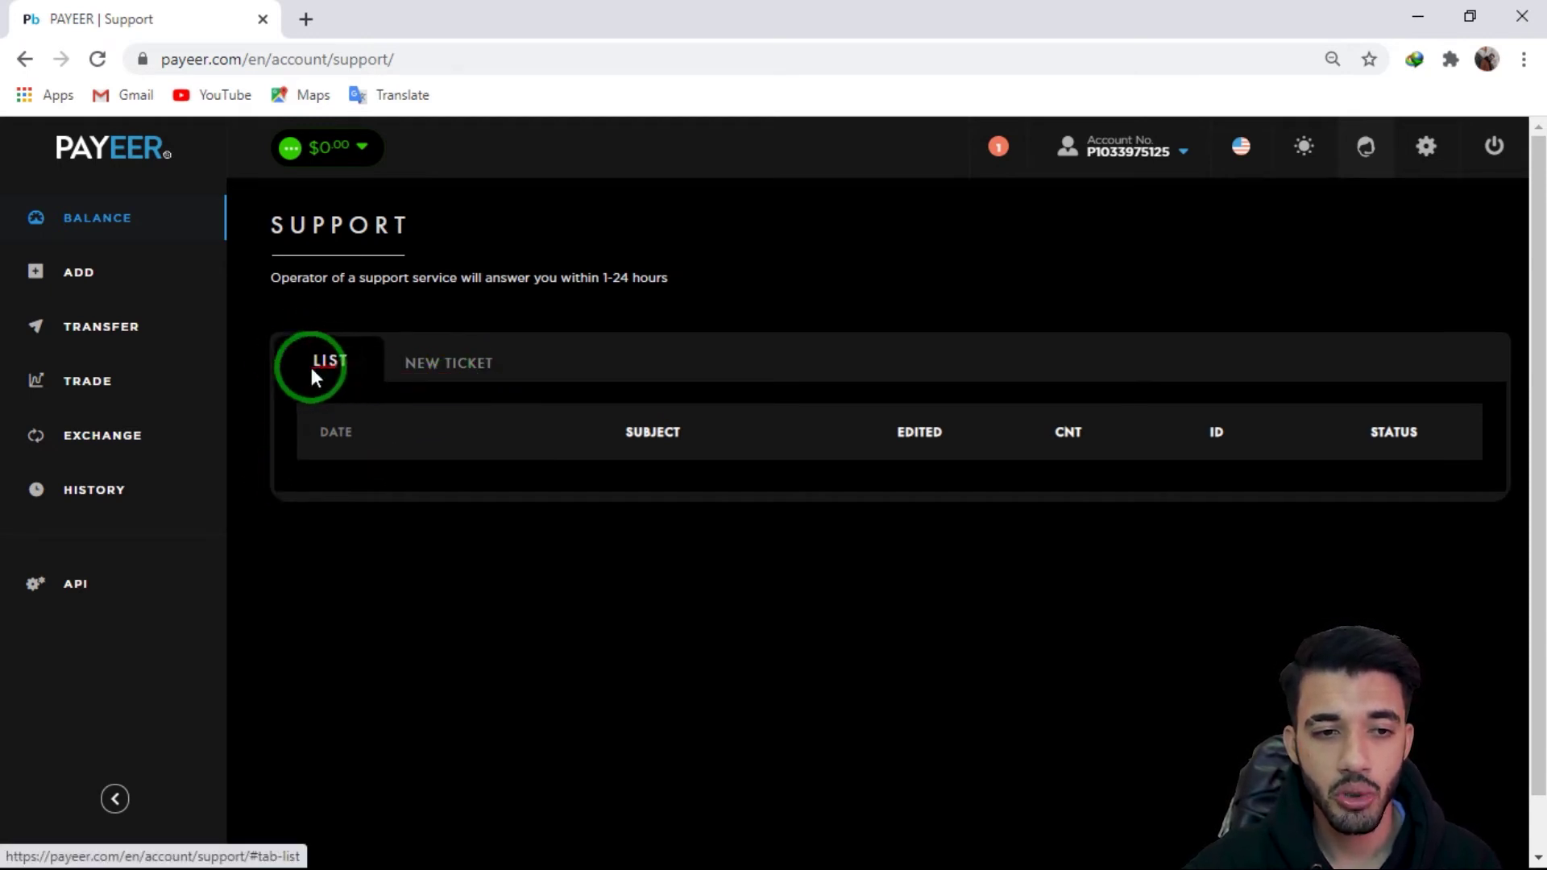
# Step: Start a new support ticket, showing blank Subject, Operation ID and Message fields
pyautogui.click(424, 368)
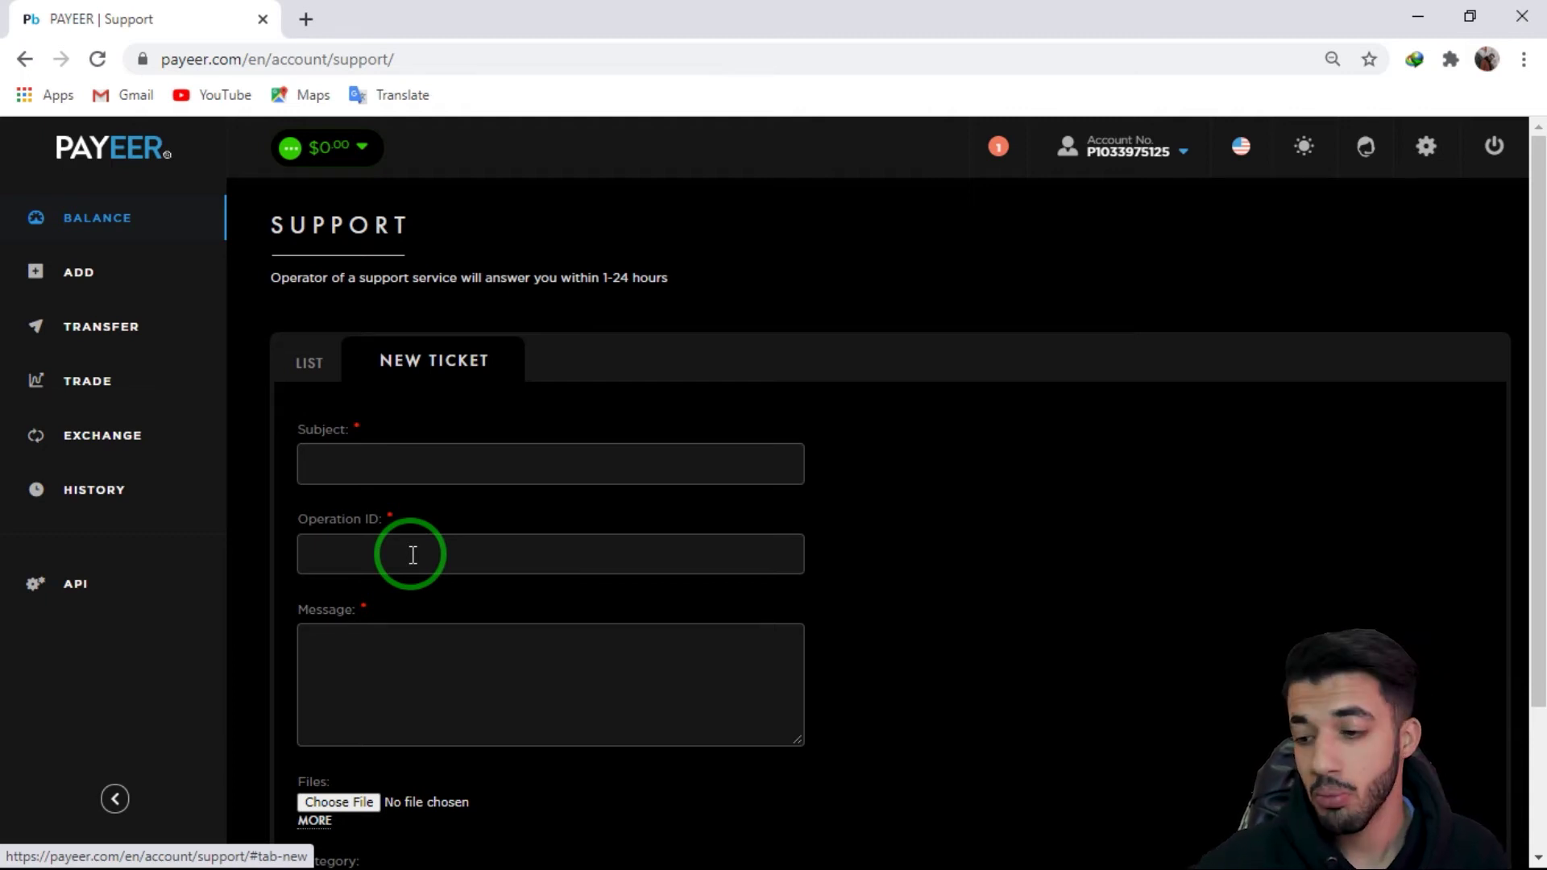
# Step: Switch between the ticket List and New Ticket tabs, leaving the form blank
pyautogui.click(383, 548)
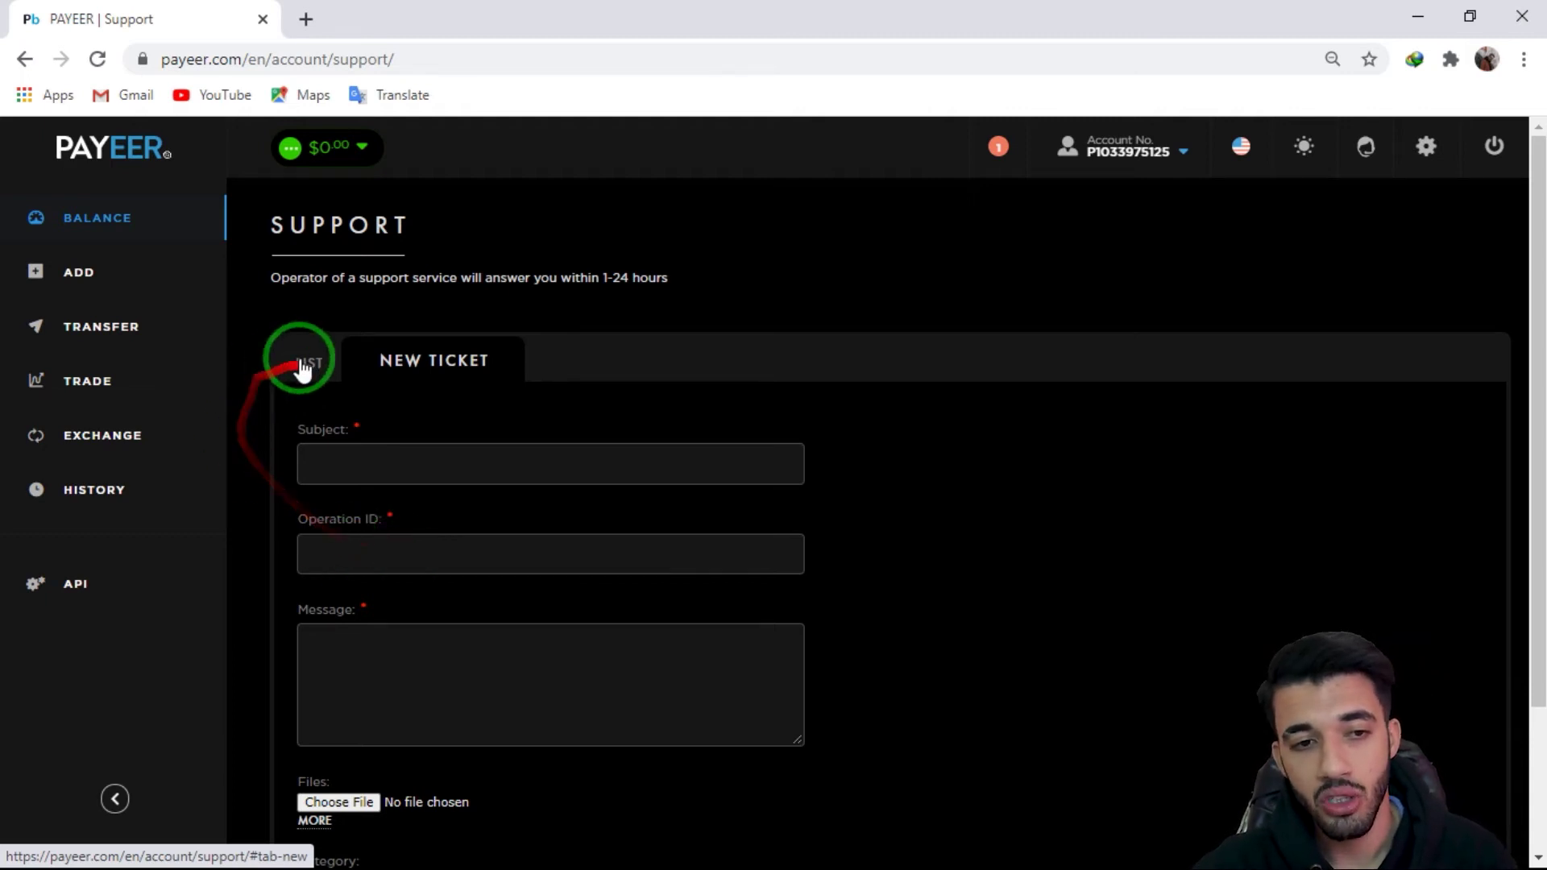
pyautogui.click(292, 360)
pyautogui.moveTo(1217, 429)
pyautogui.mouseDown()
pyautogui.moveTo(1198, 428)
pyautogui.moveTo(1224, 440)
pyautogui.moveTo(1230, 614)
pyautogui.moveTo(1215, 423)
pyautogui.mouseUp()
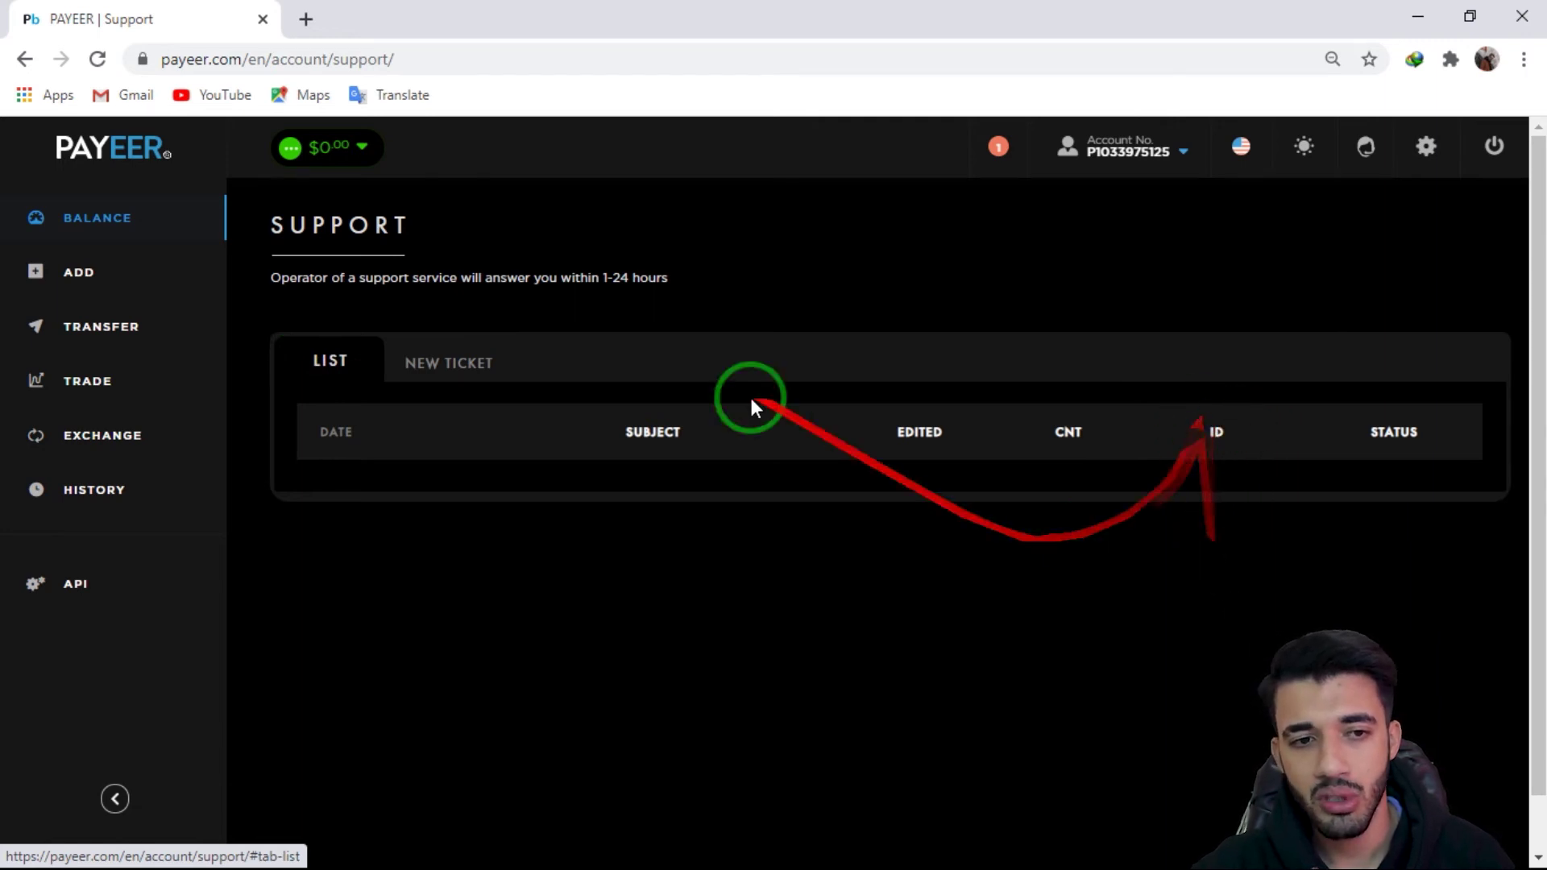
pyautogui.click(396, 363)
pyautogui.moveTo(396, 588)
pyautogui.mouseDown()
pyautogui.moveTo(411, 553)
pyautogui.moveTo(364, 548)
pyautogui.mouseUp()
pyautogui.moveTo(422, 666); pyautogui.dragTo(359, 657)
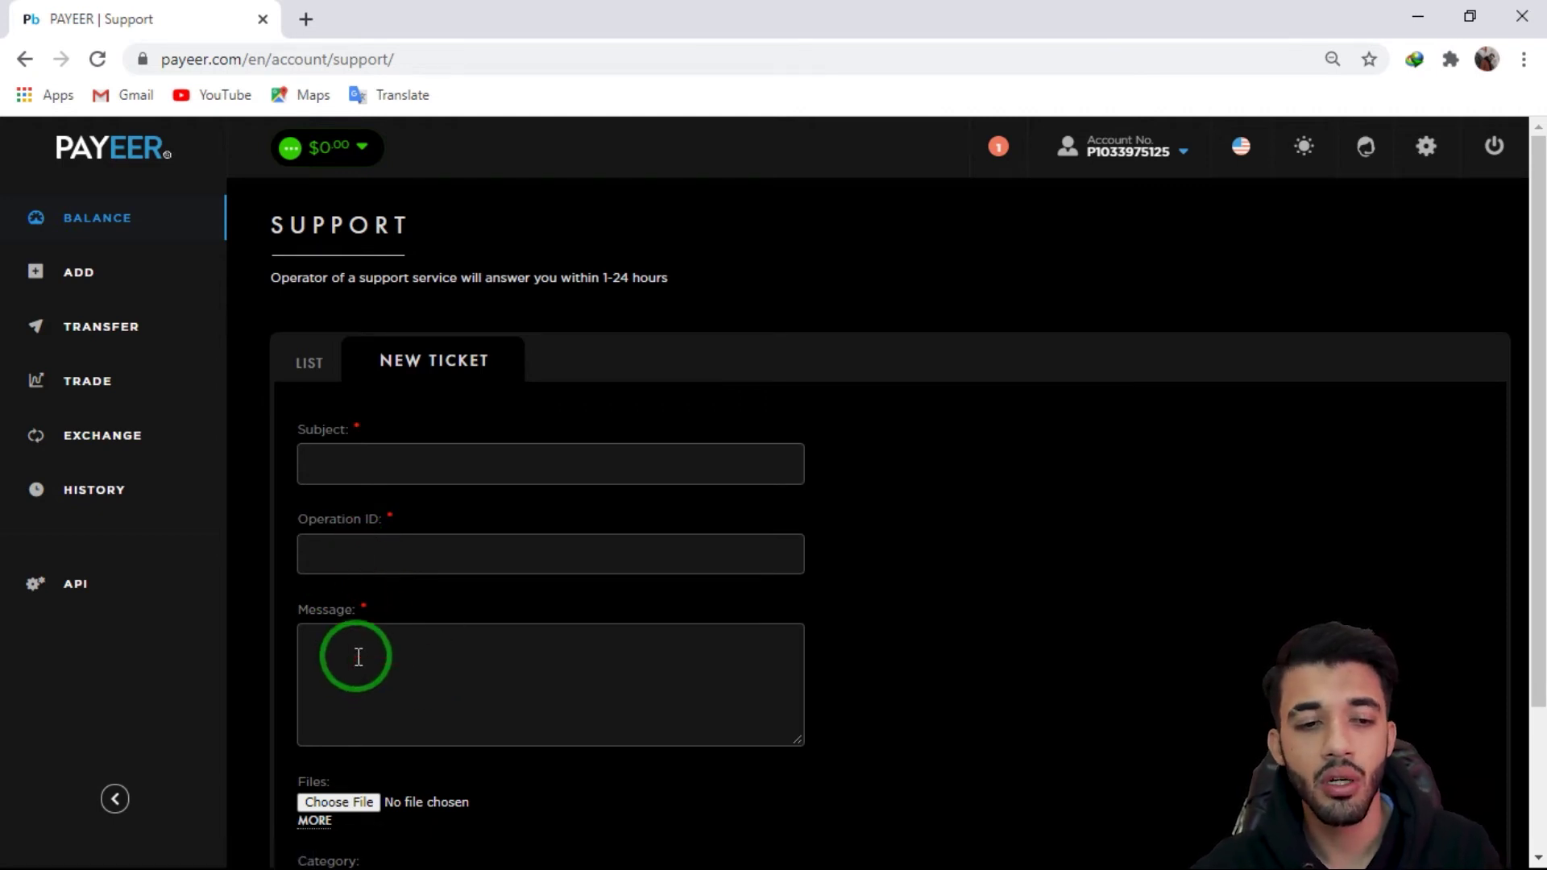
pyautogui.moveTo(359, 658)
pyautogui.mouseDown()
pyautogui.moveTo(584, 664)
pyautogui.moveTo(337, 786)
pyautogui.mouseUp()
pyautogui.scroll(-2, 408, 793)
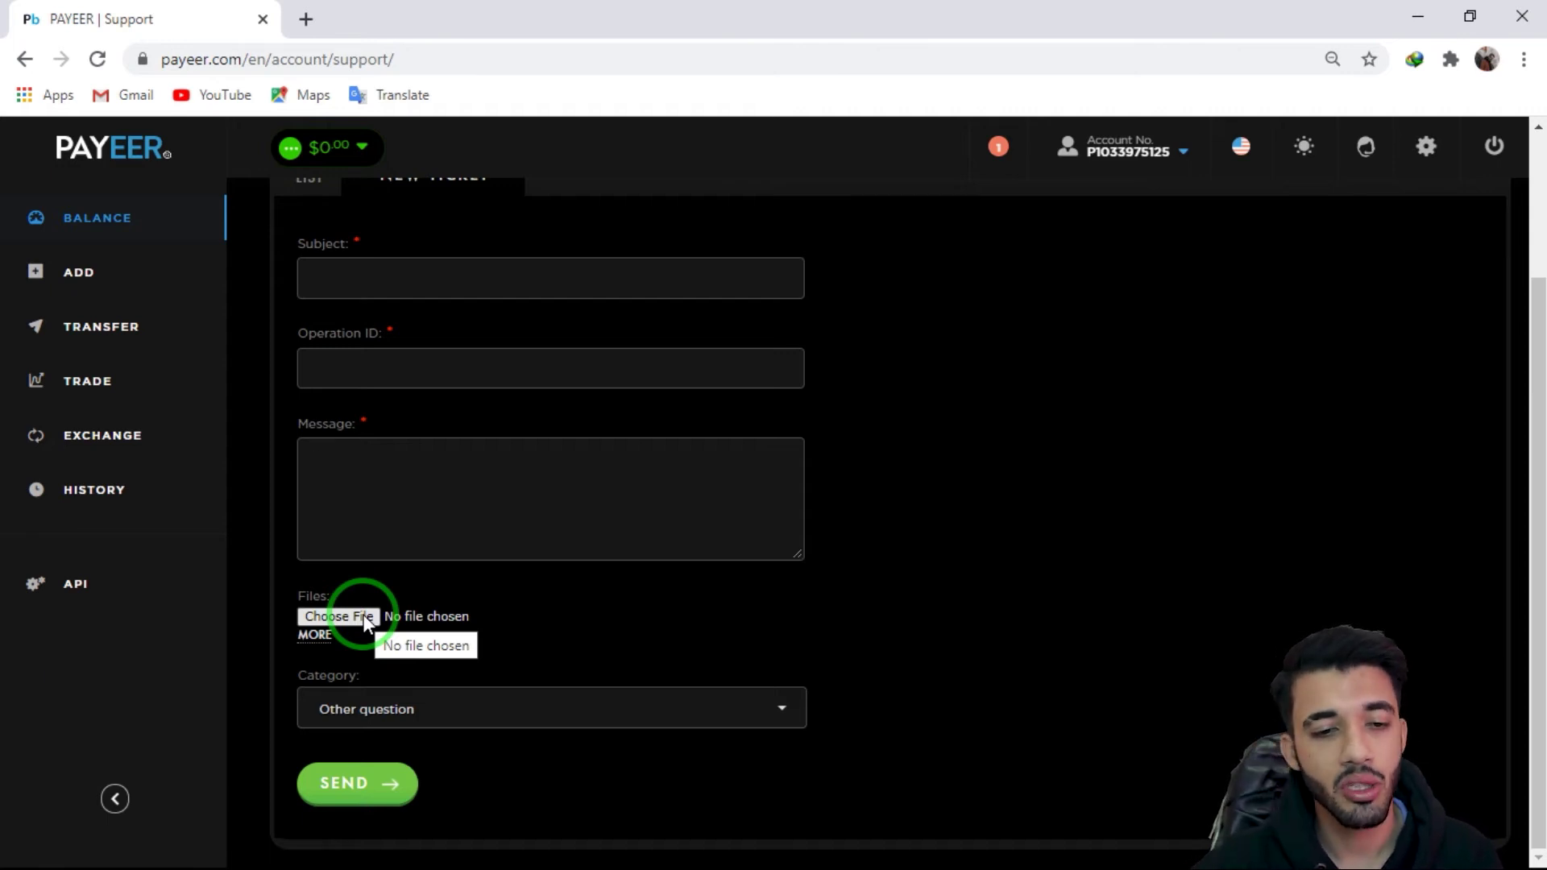
# Step: Check the ticket categories, keeping Other question, and bring up the account settings menu
pyautogui.click(442, 718)
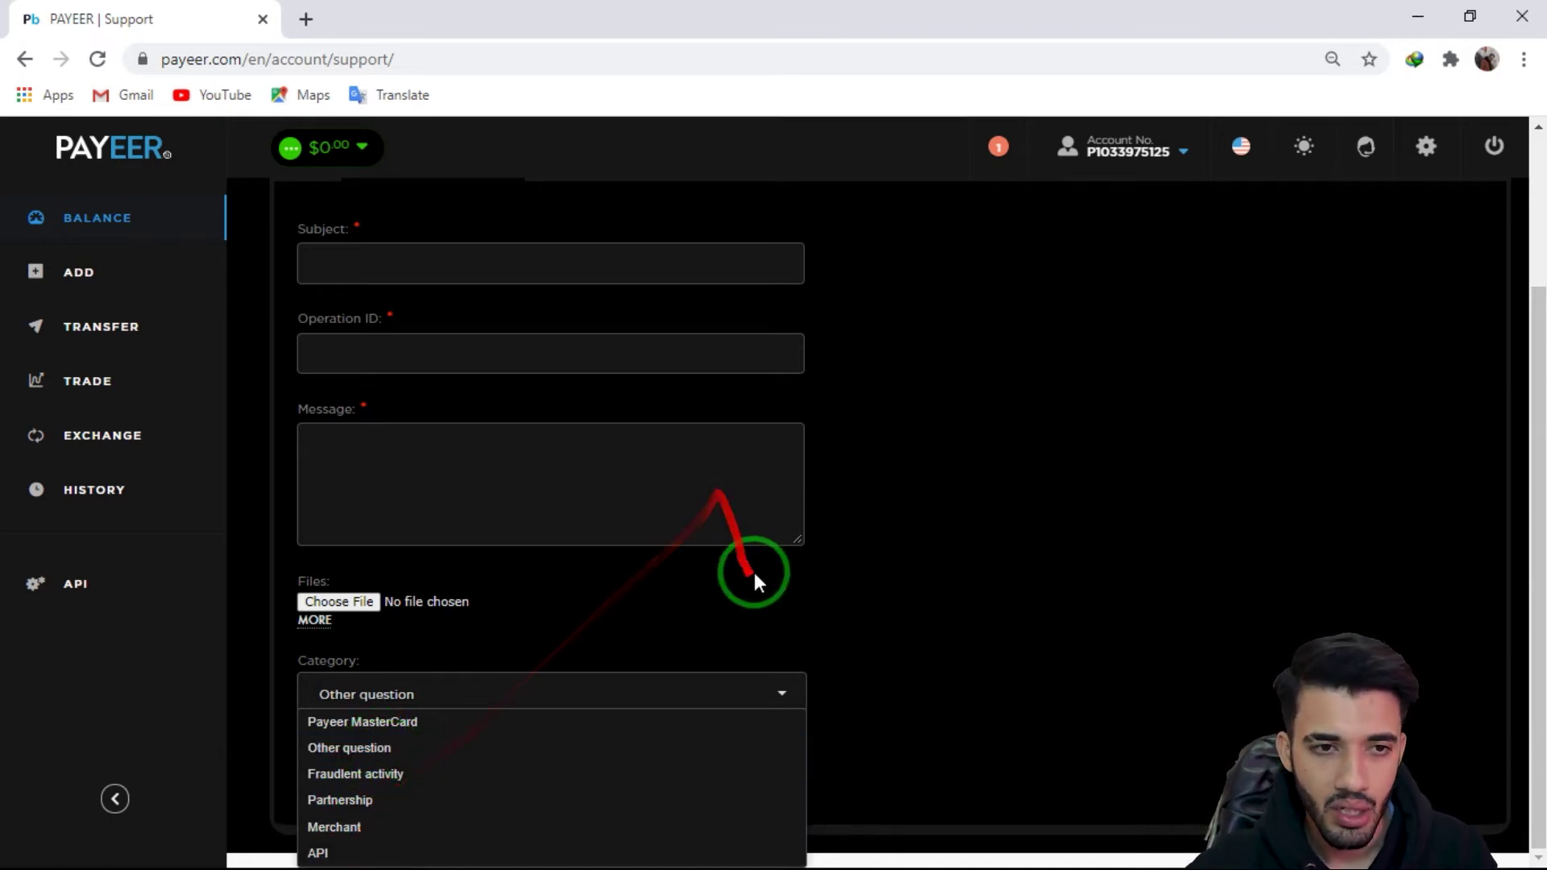
pyautogui.click(1425, 146)
pyautogui.click(1427, 151)
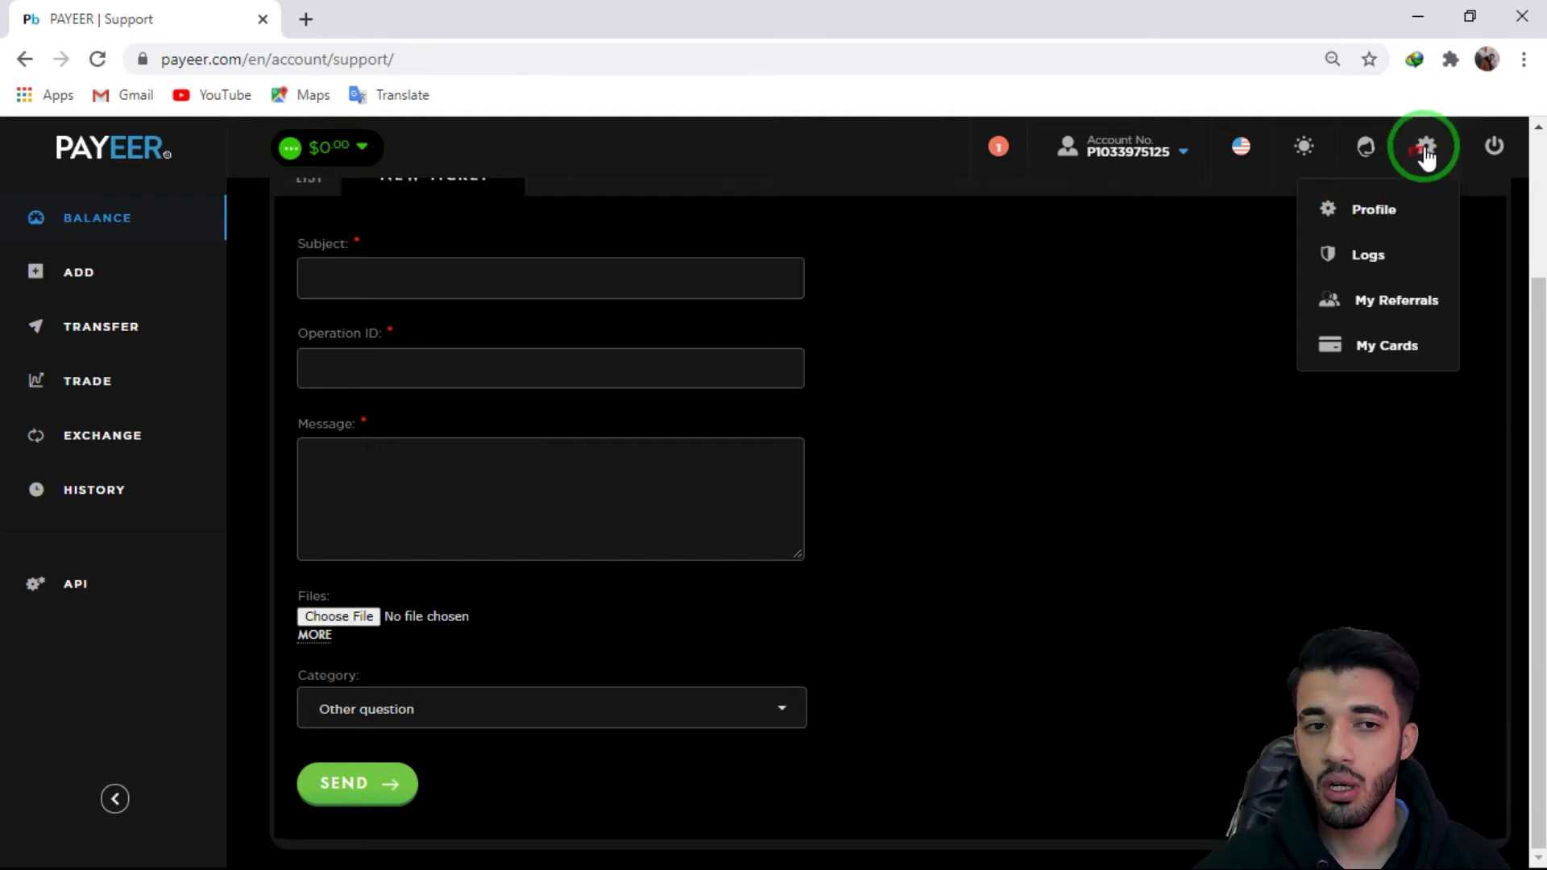
# Step: Open Profile and Verification settings, showing the $2000 per day withdraw limit
pyautogui.moveTo(1293, 151)
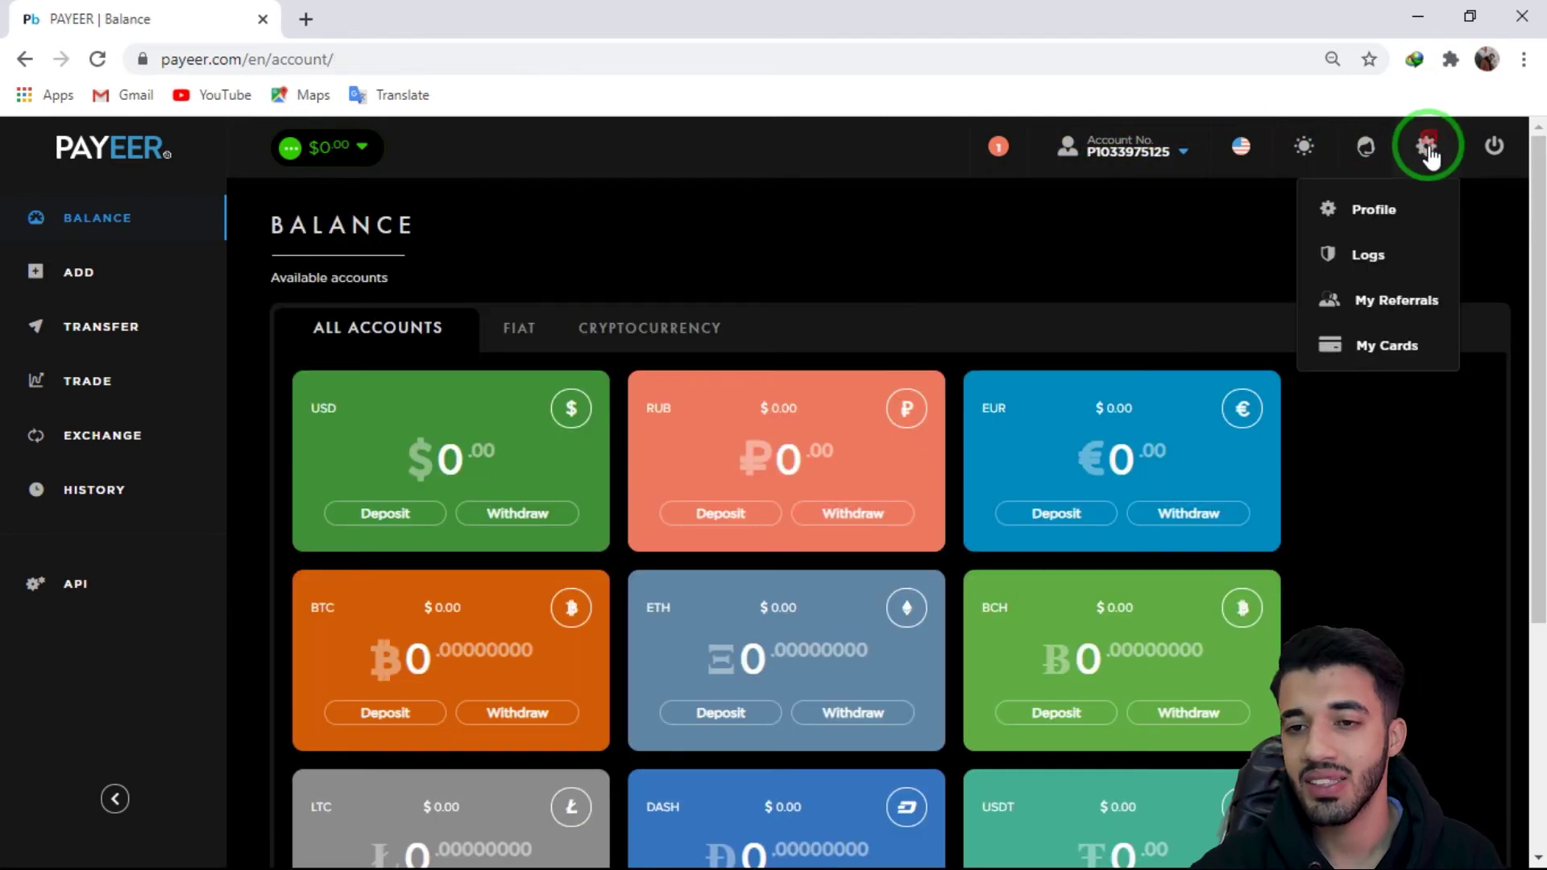
pyautogui.click(1379, 229)
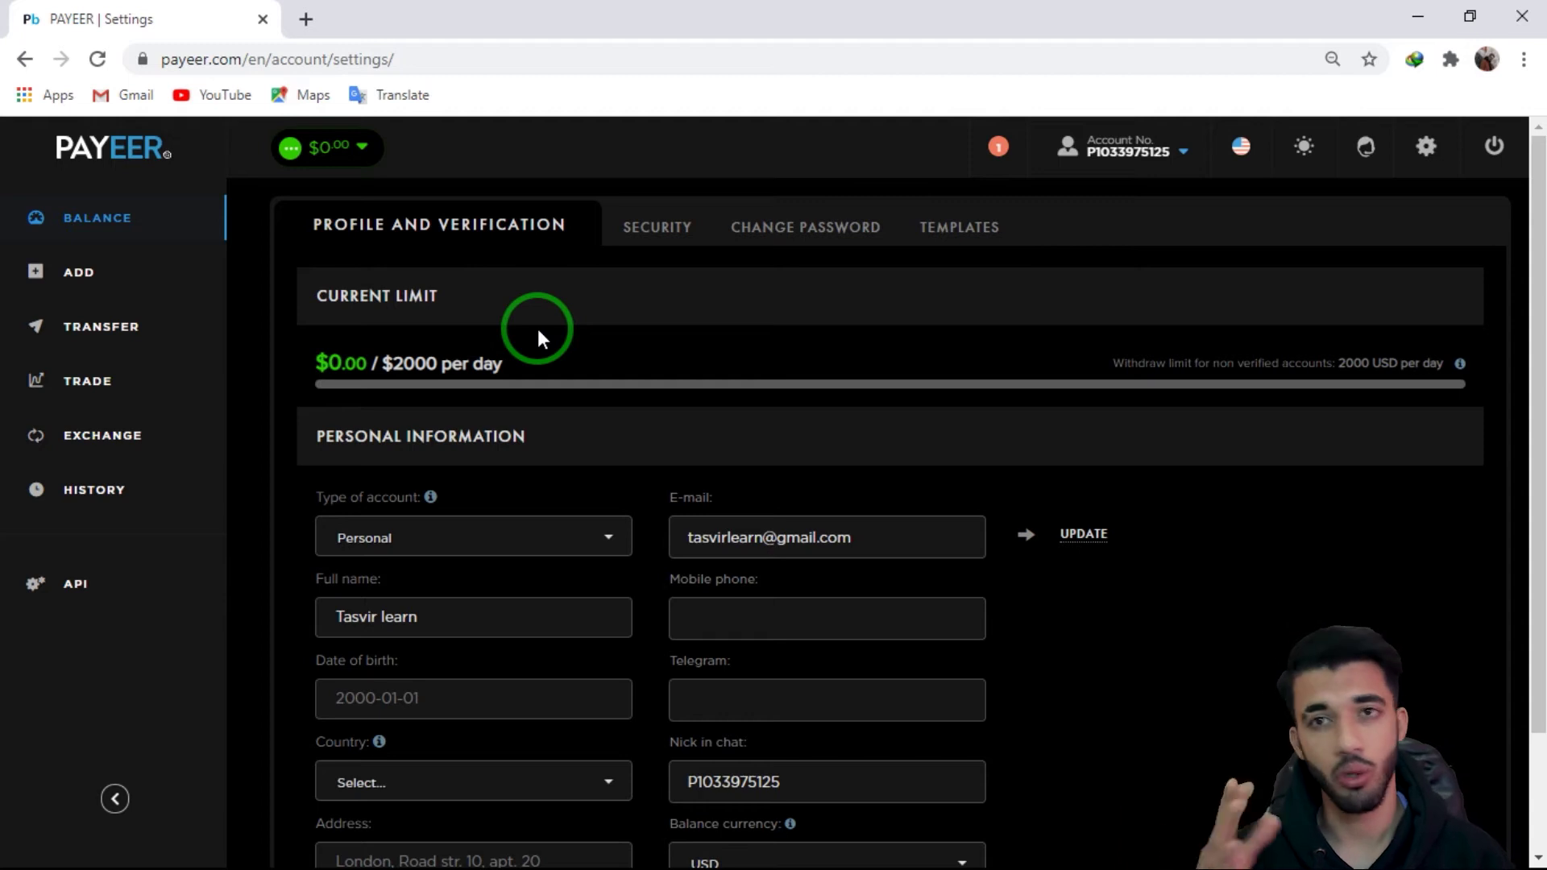
# Step: Look over the profile form and Country list unchanged, then show the Security settings
pyautogui.scroll(-2, 548, 363)
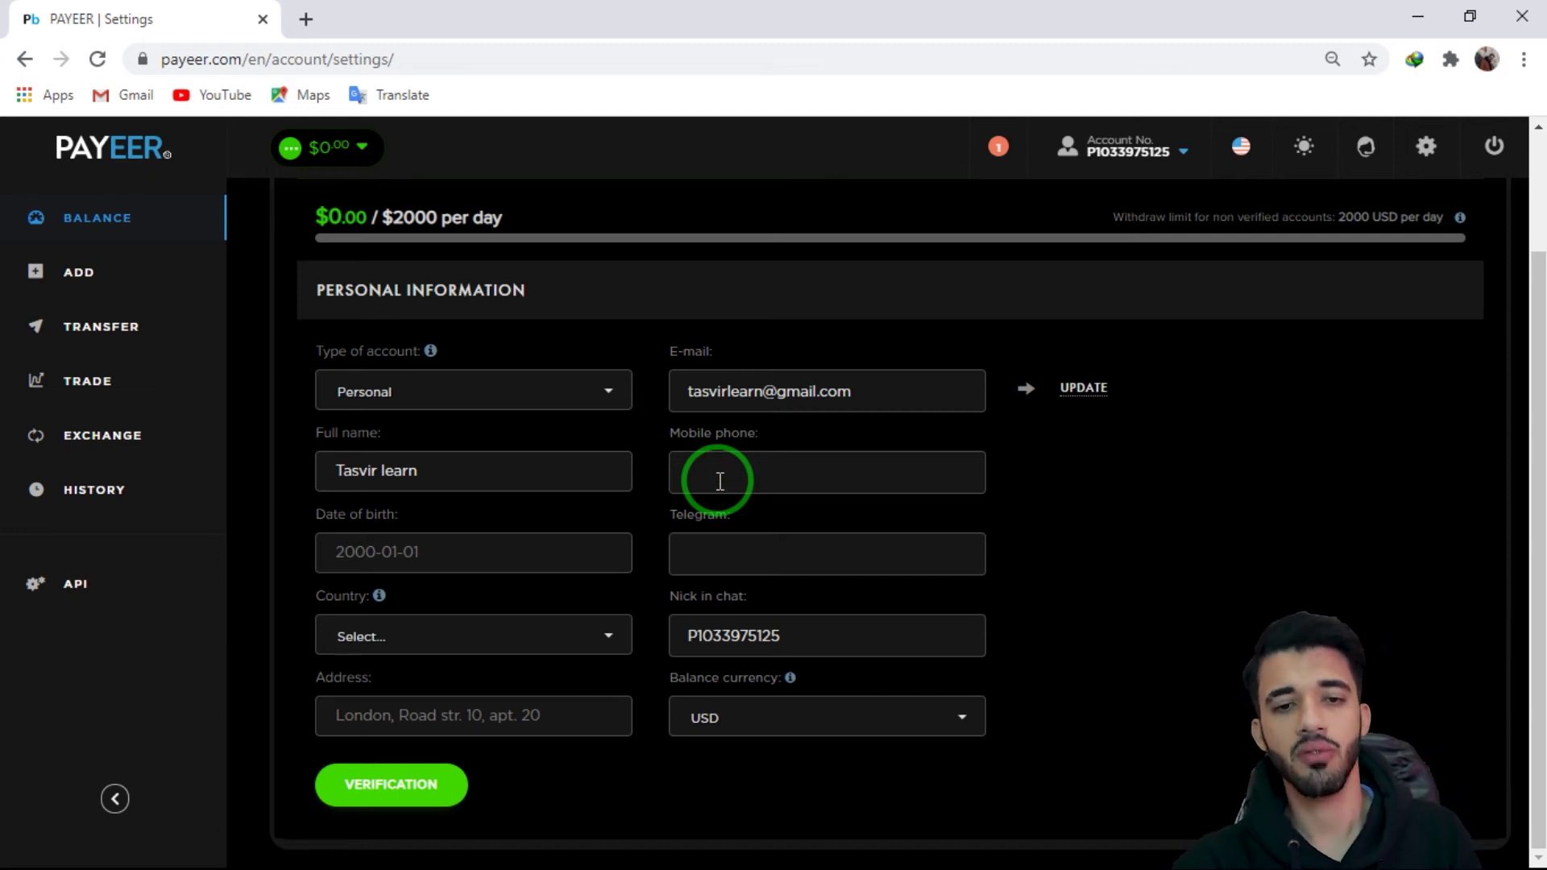
pyautogui.moveTo(644, 477)
pyautogui.mouseDown()
pyautogui.moveTo(824, 482)
pyautogui.moveTo(692, 560)
pyautogui.mouseUp()
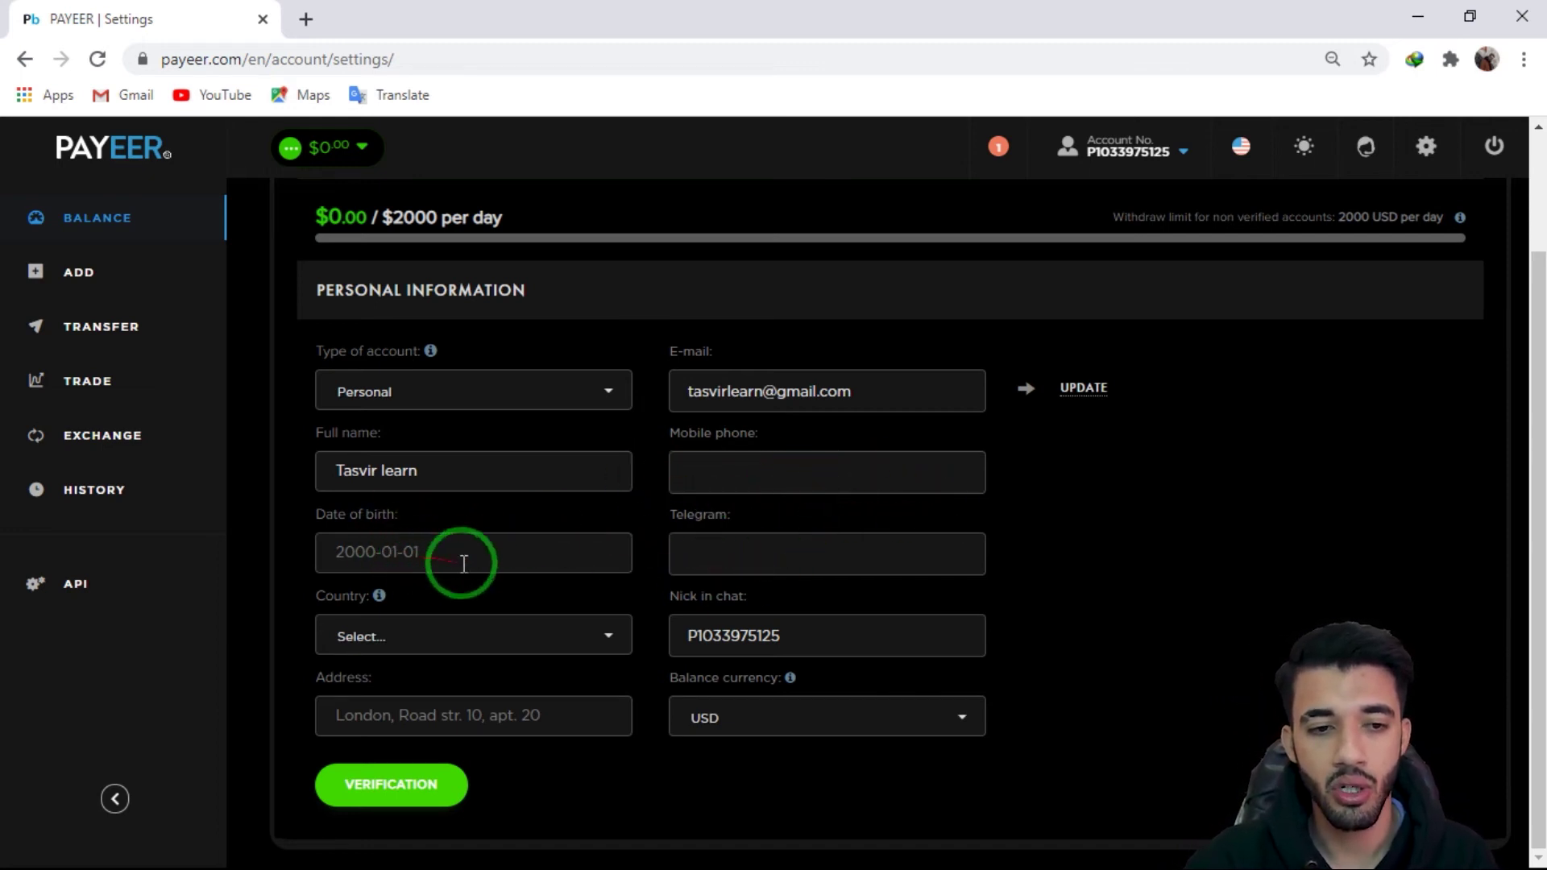
pyautogui.click(459, 632)
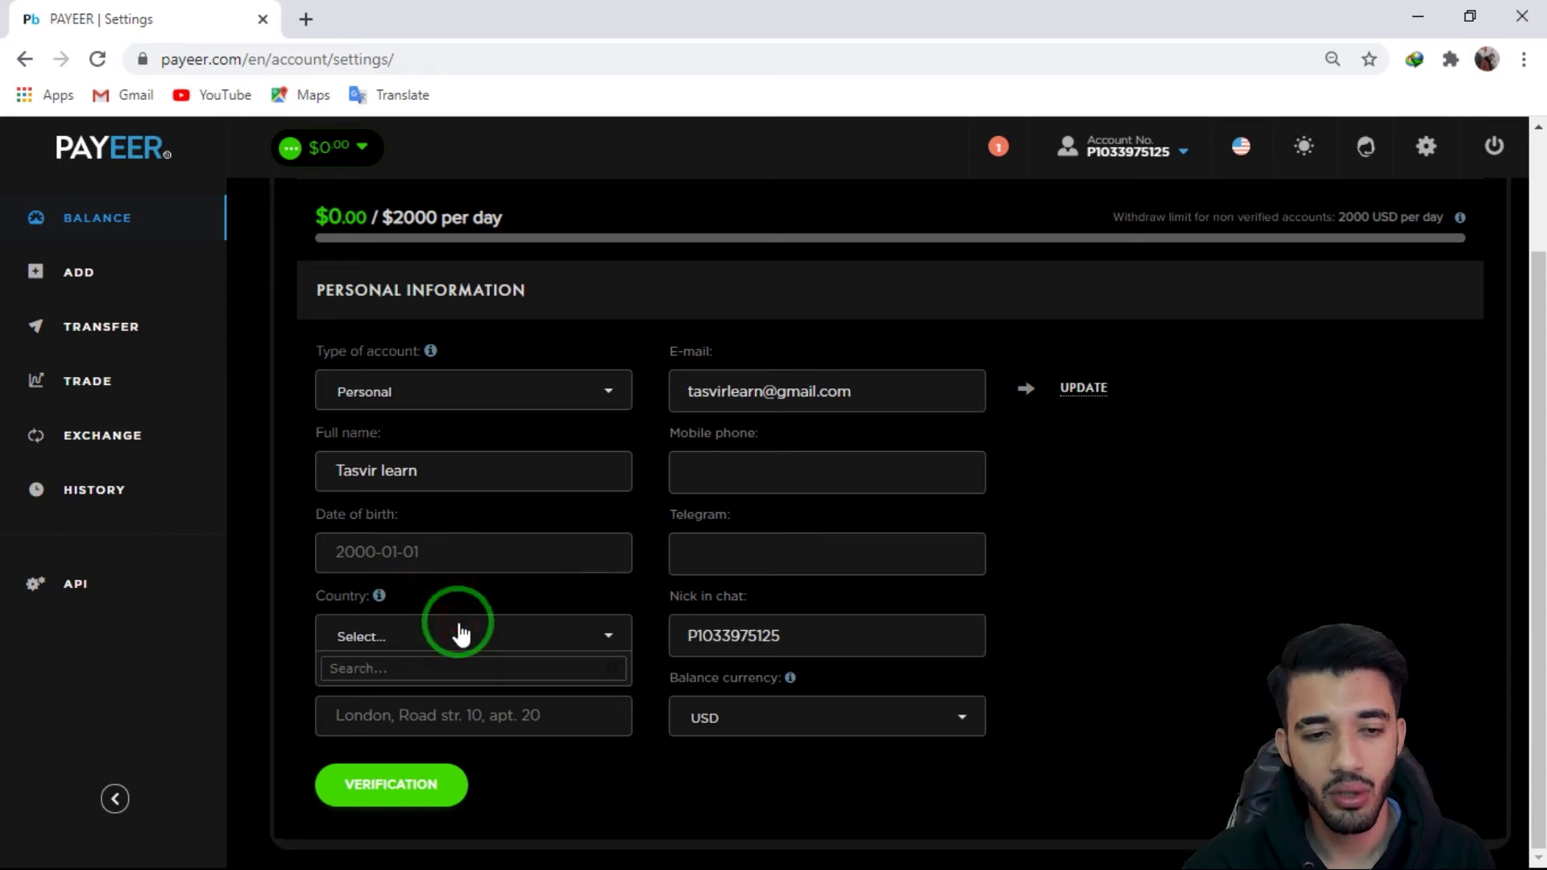
pyautogui.click(430, 699)
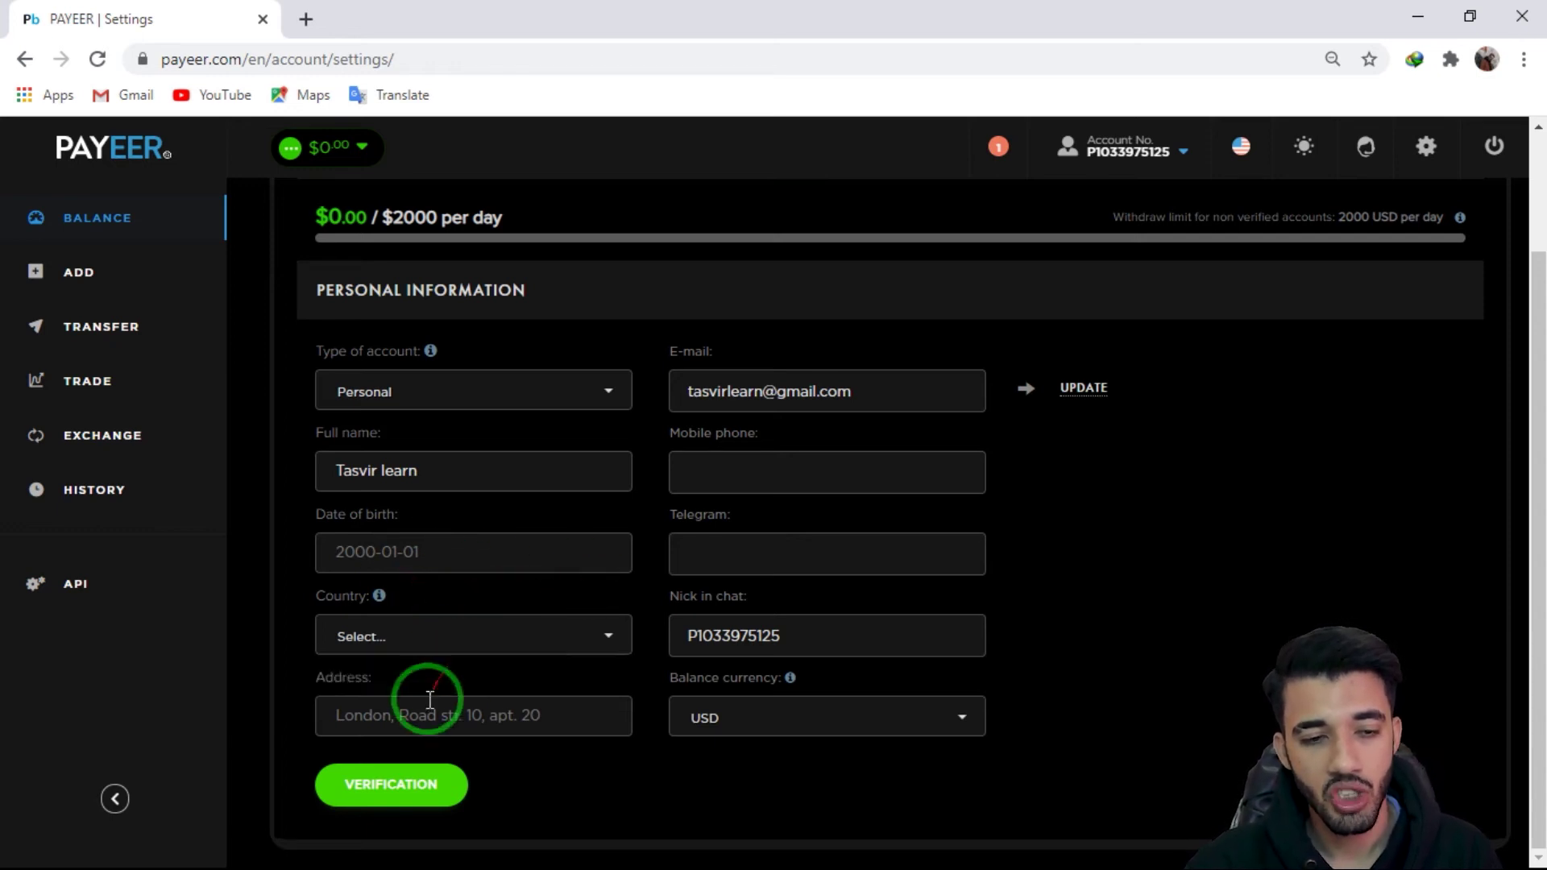
pyautogui.click(484, 729)
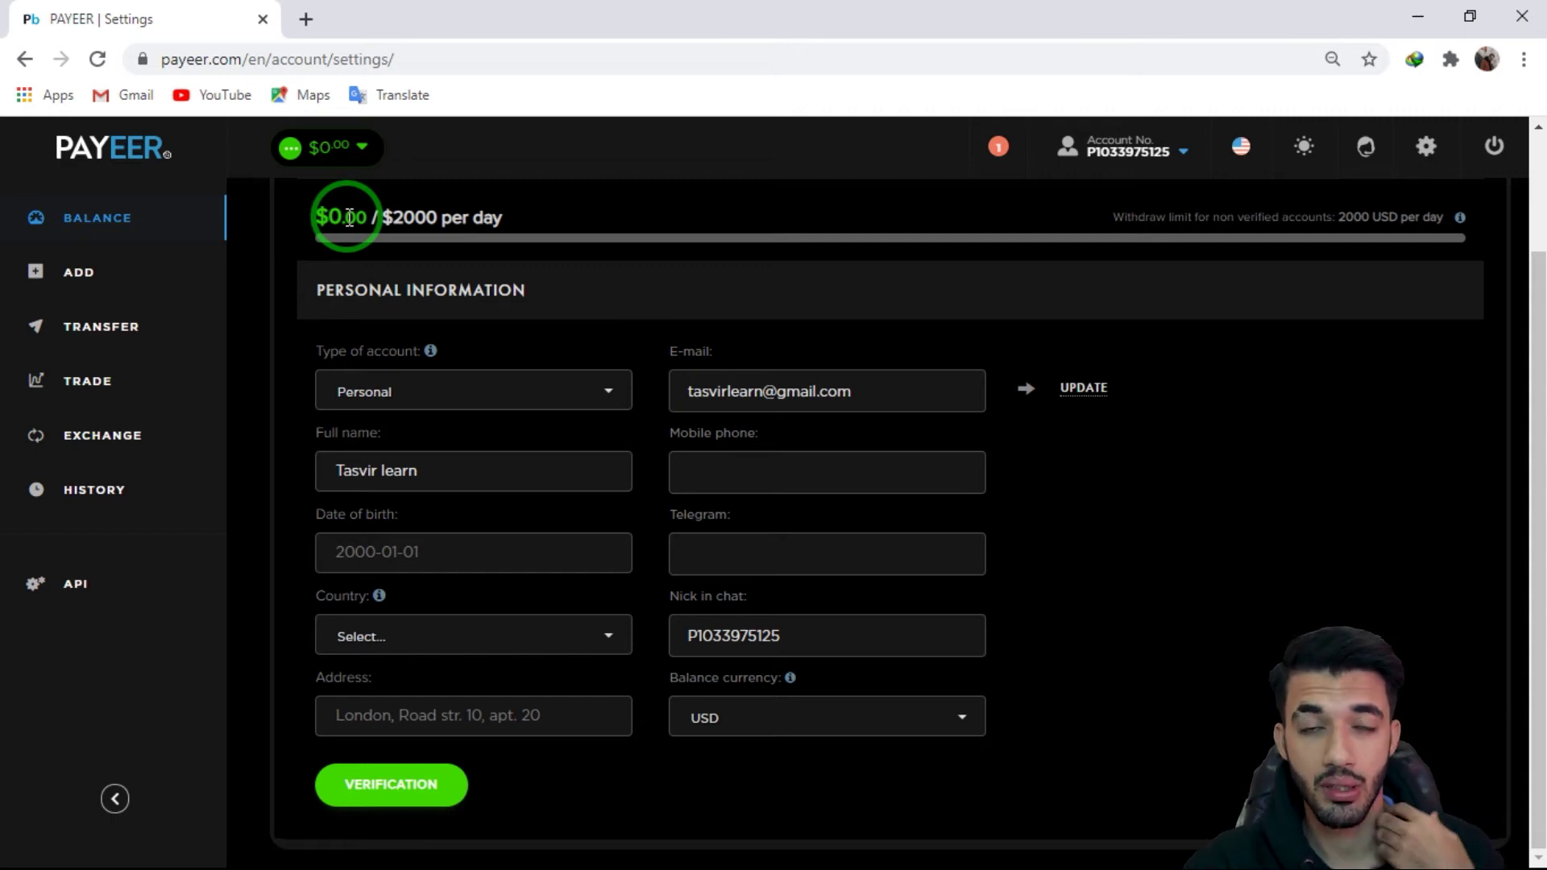
pyautogui.scroll(2, 742, 305)
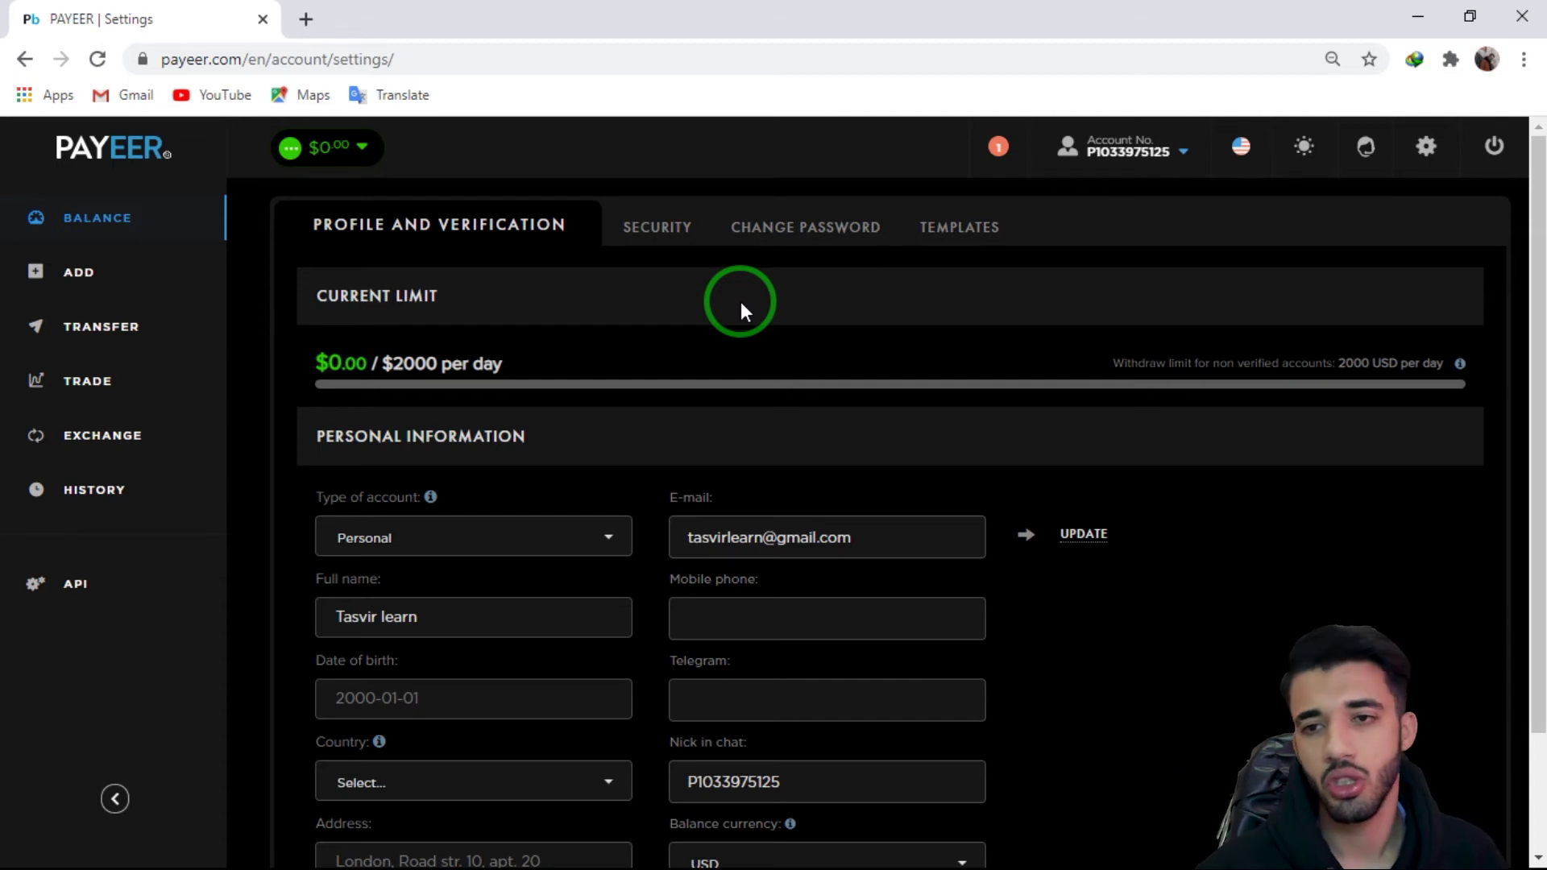
pyautogui.click(645, 226)
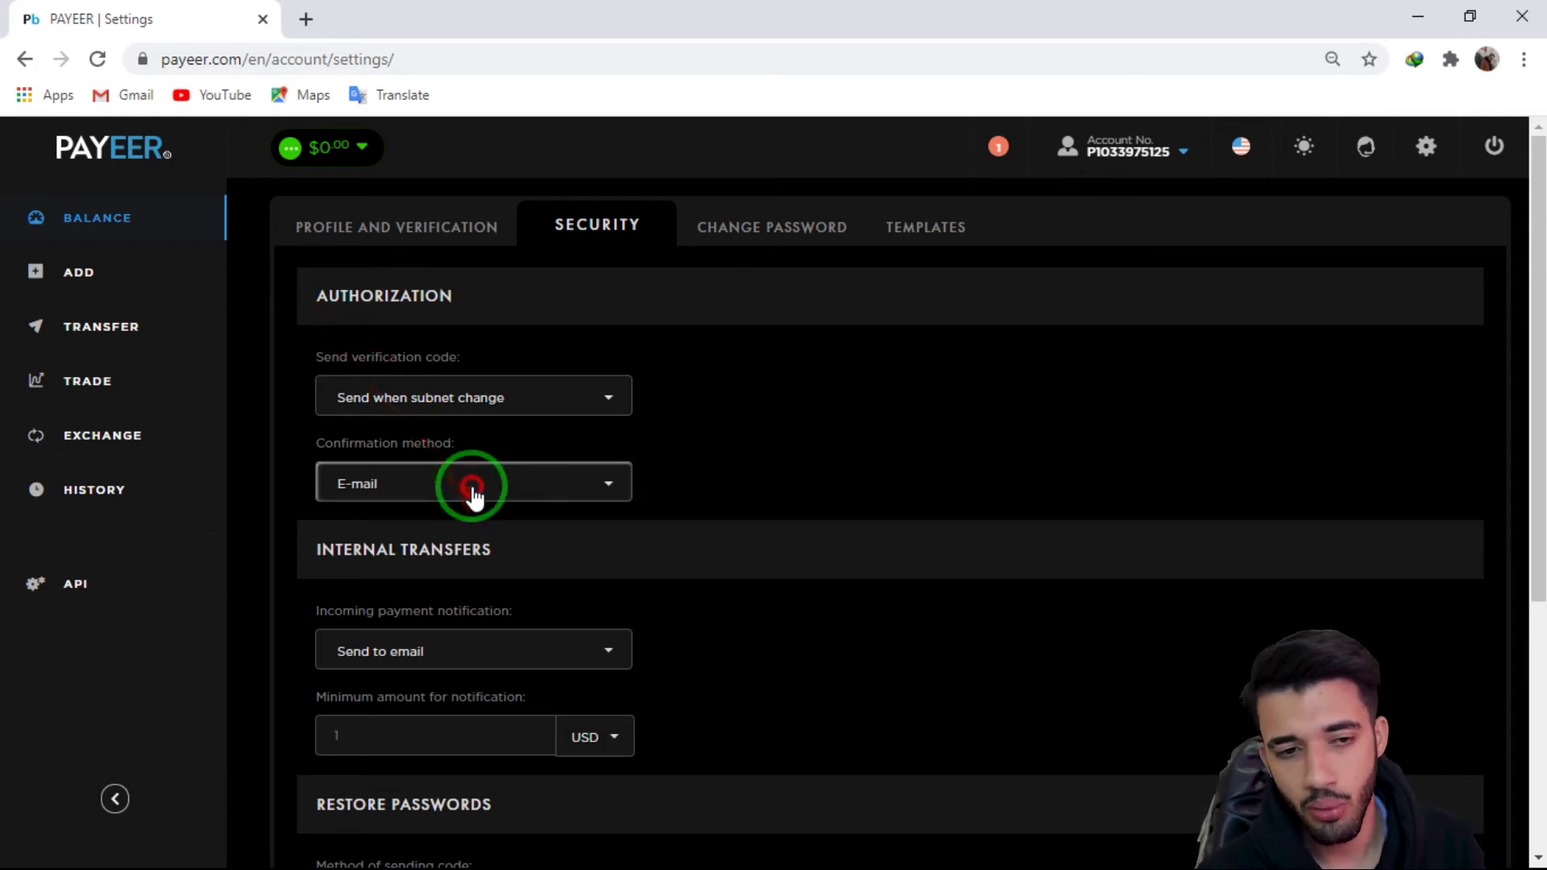
# Step: Keep E-mail confirmation and USD notification currency, then show the Change Password form
pyautogui.click(473, 490)
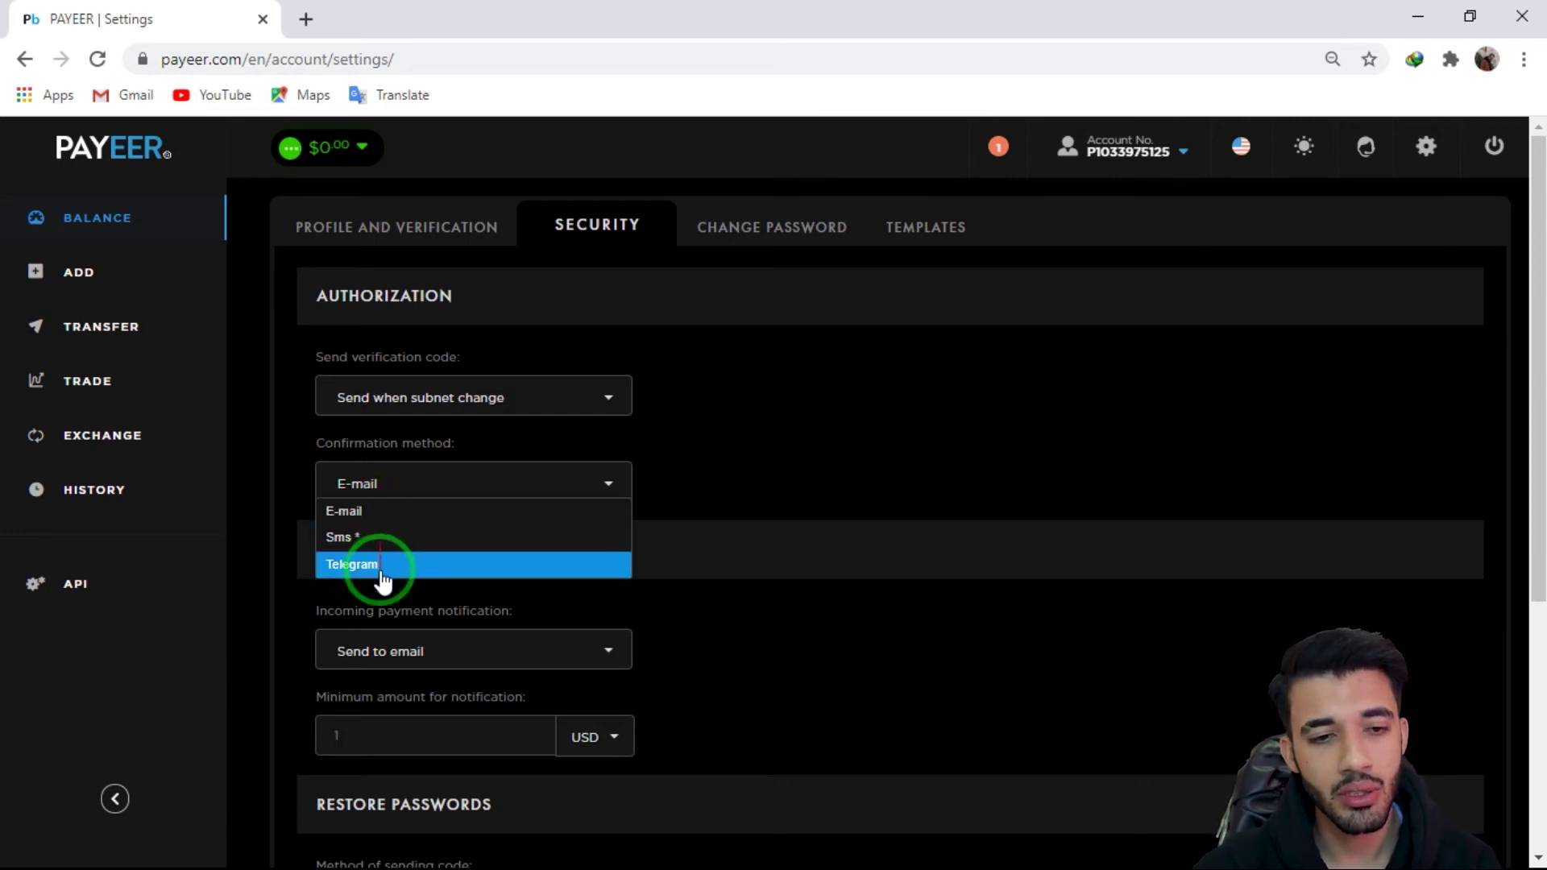
pyautogui.click(683, 486)
pyautogui.scroll(-5, 683, 486)
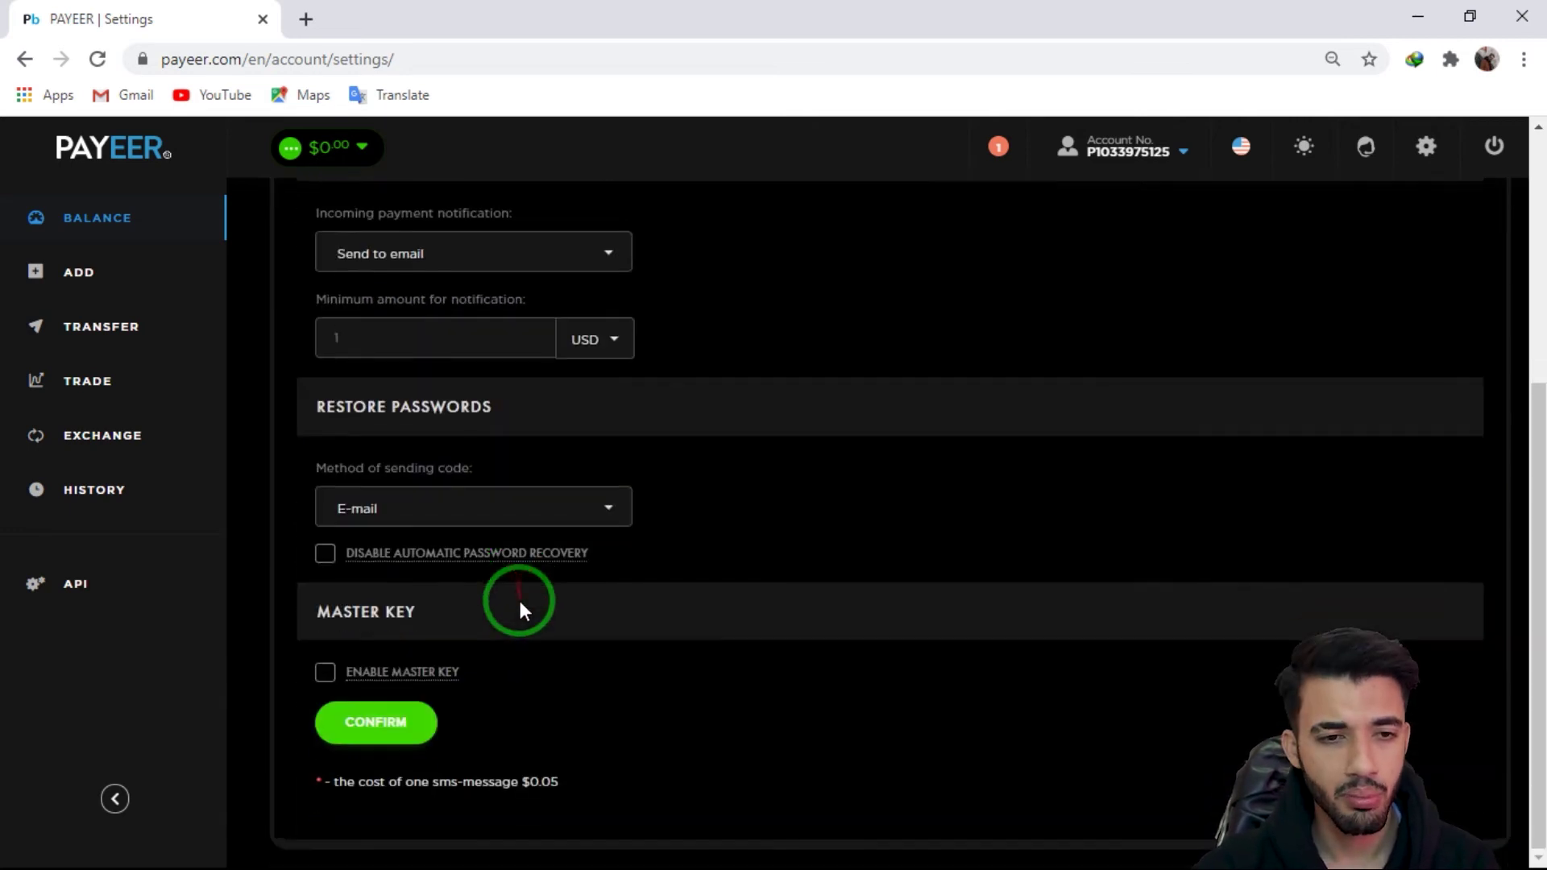
pyautogui.scroll(1, 501, 419)
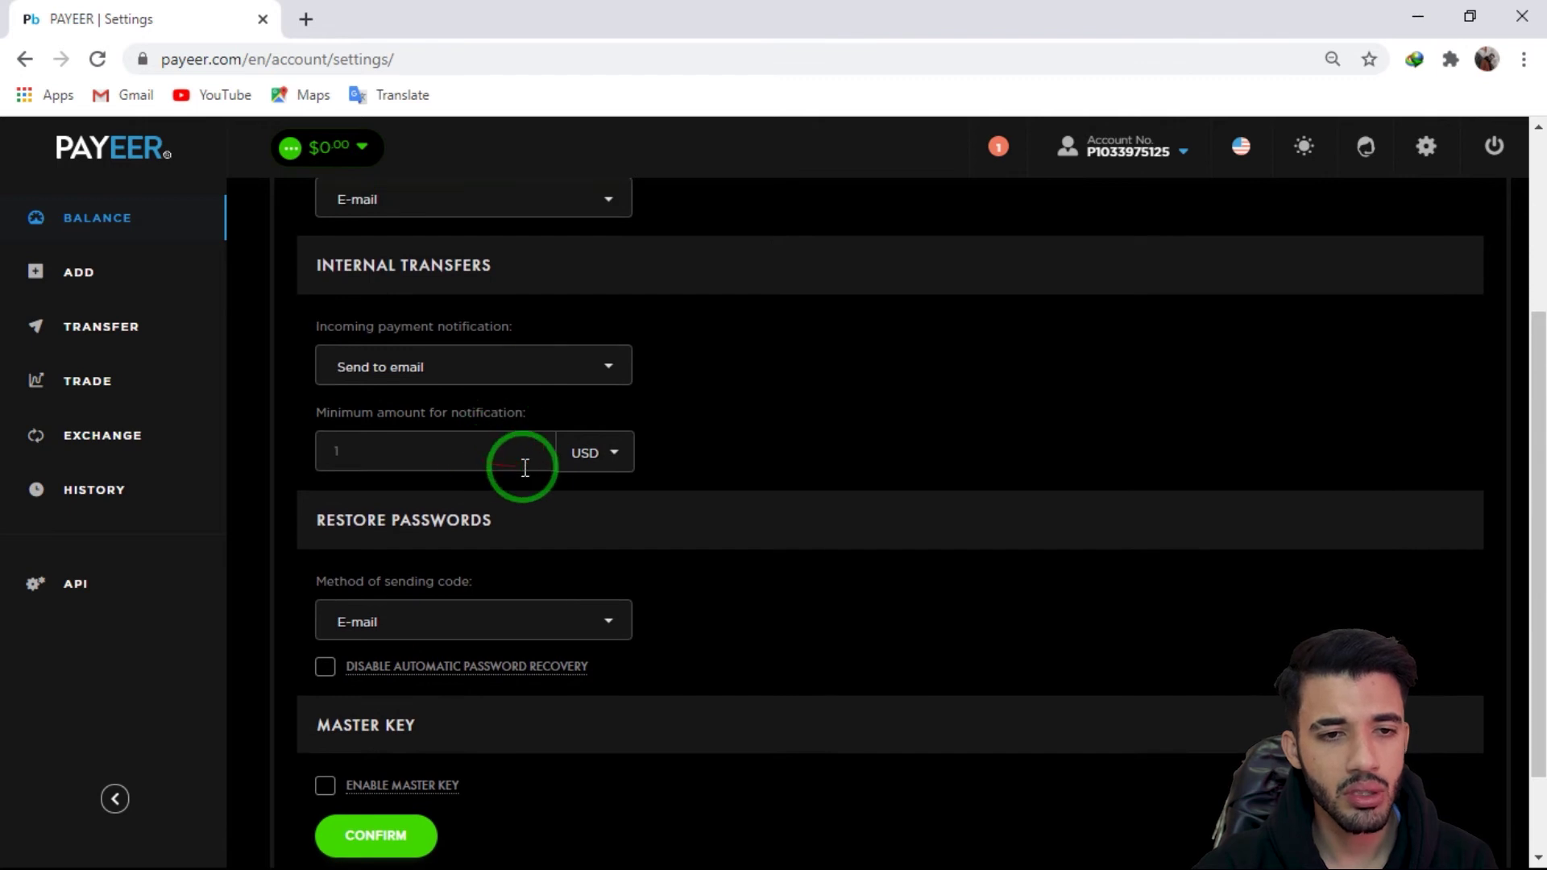
pyautogui.click(584, 456)
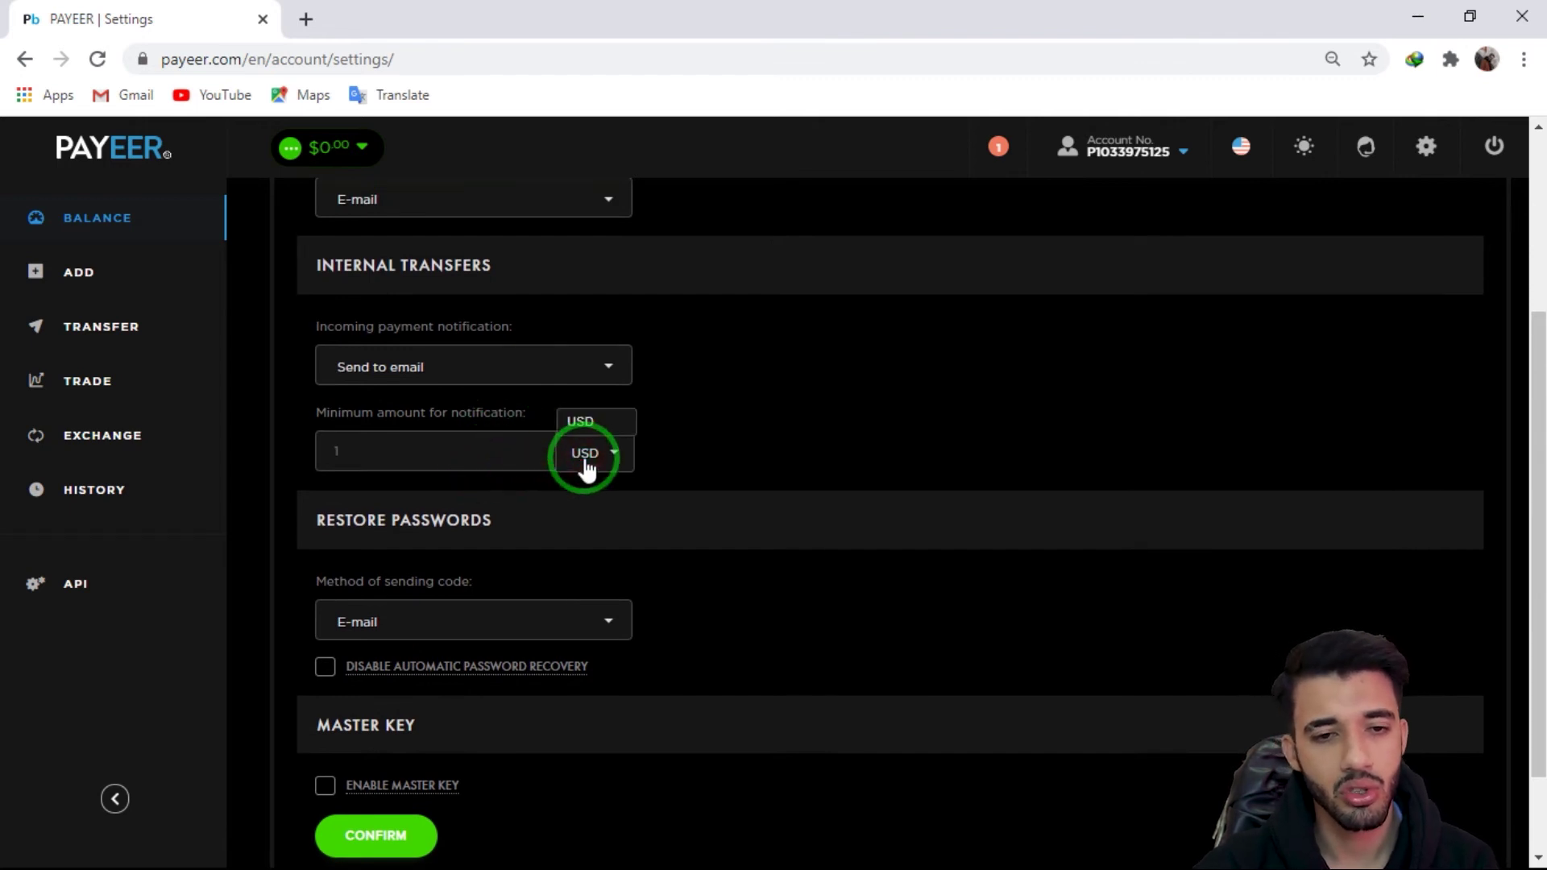
pyautogui.click(586, 460)
pyautogui.scroll(3, 801, 393)
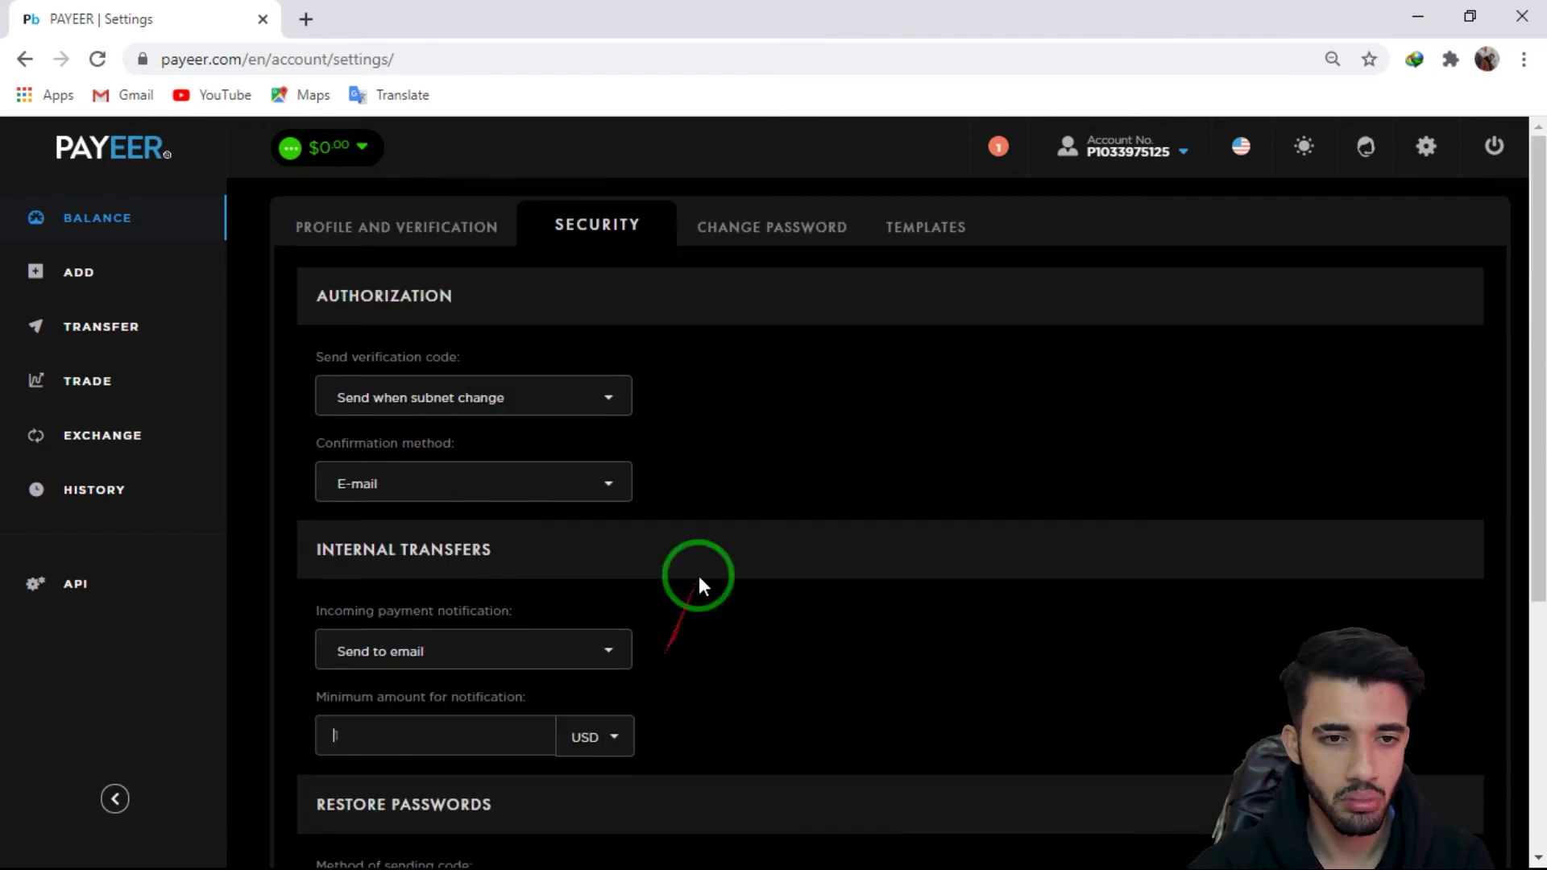
pyautogui.click(795, 235)
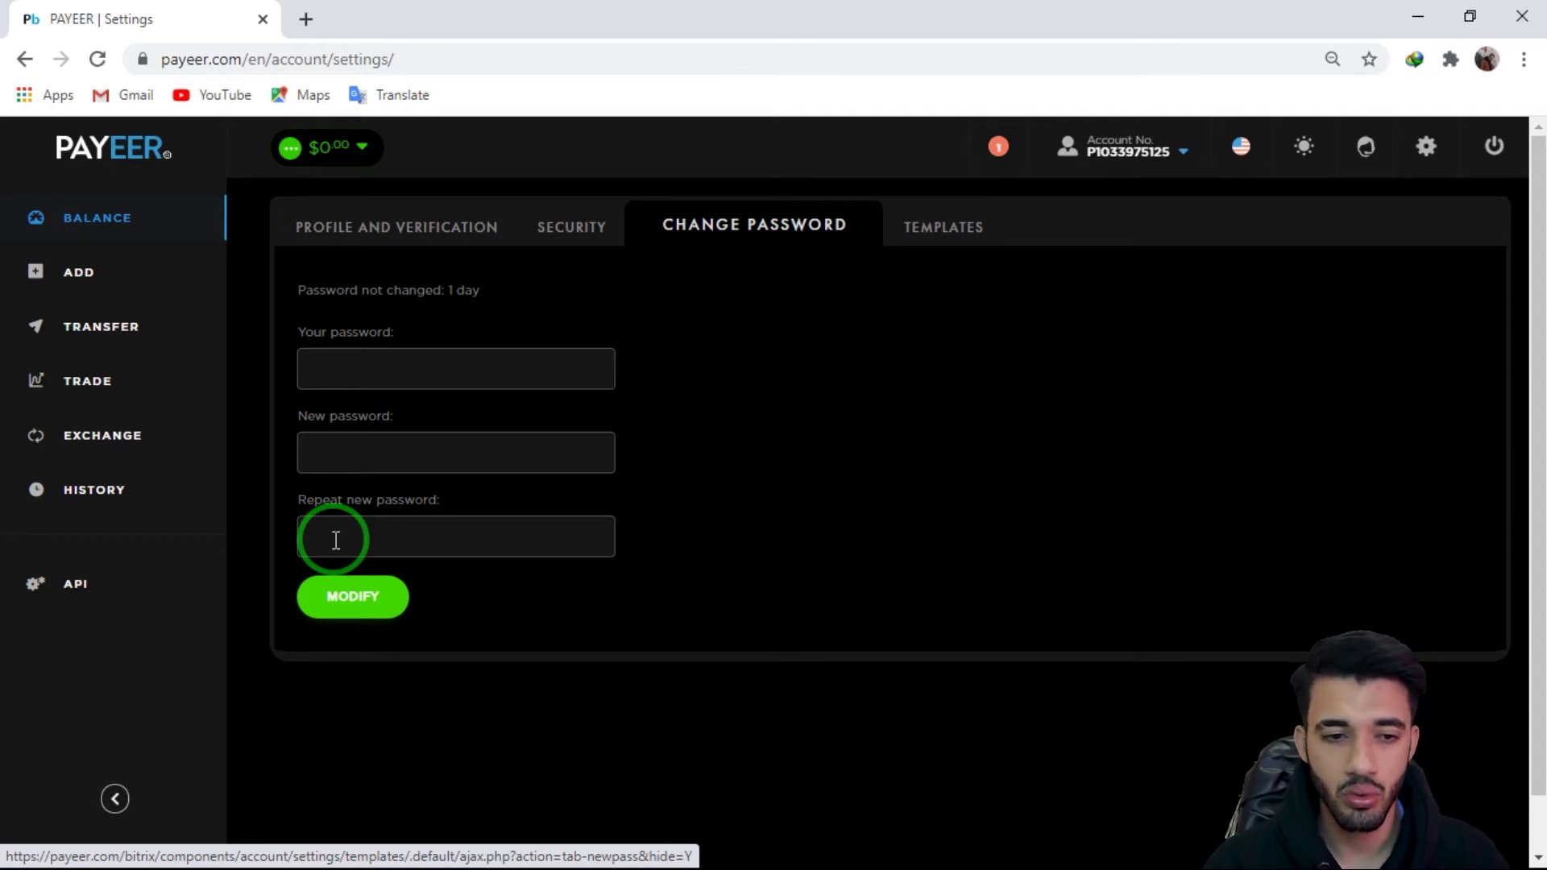
# Step: Glance at the payment Templates, then return to the Balance page with all zero accounts
pyautogui.click(330, 599)
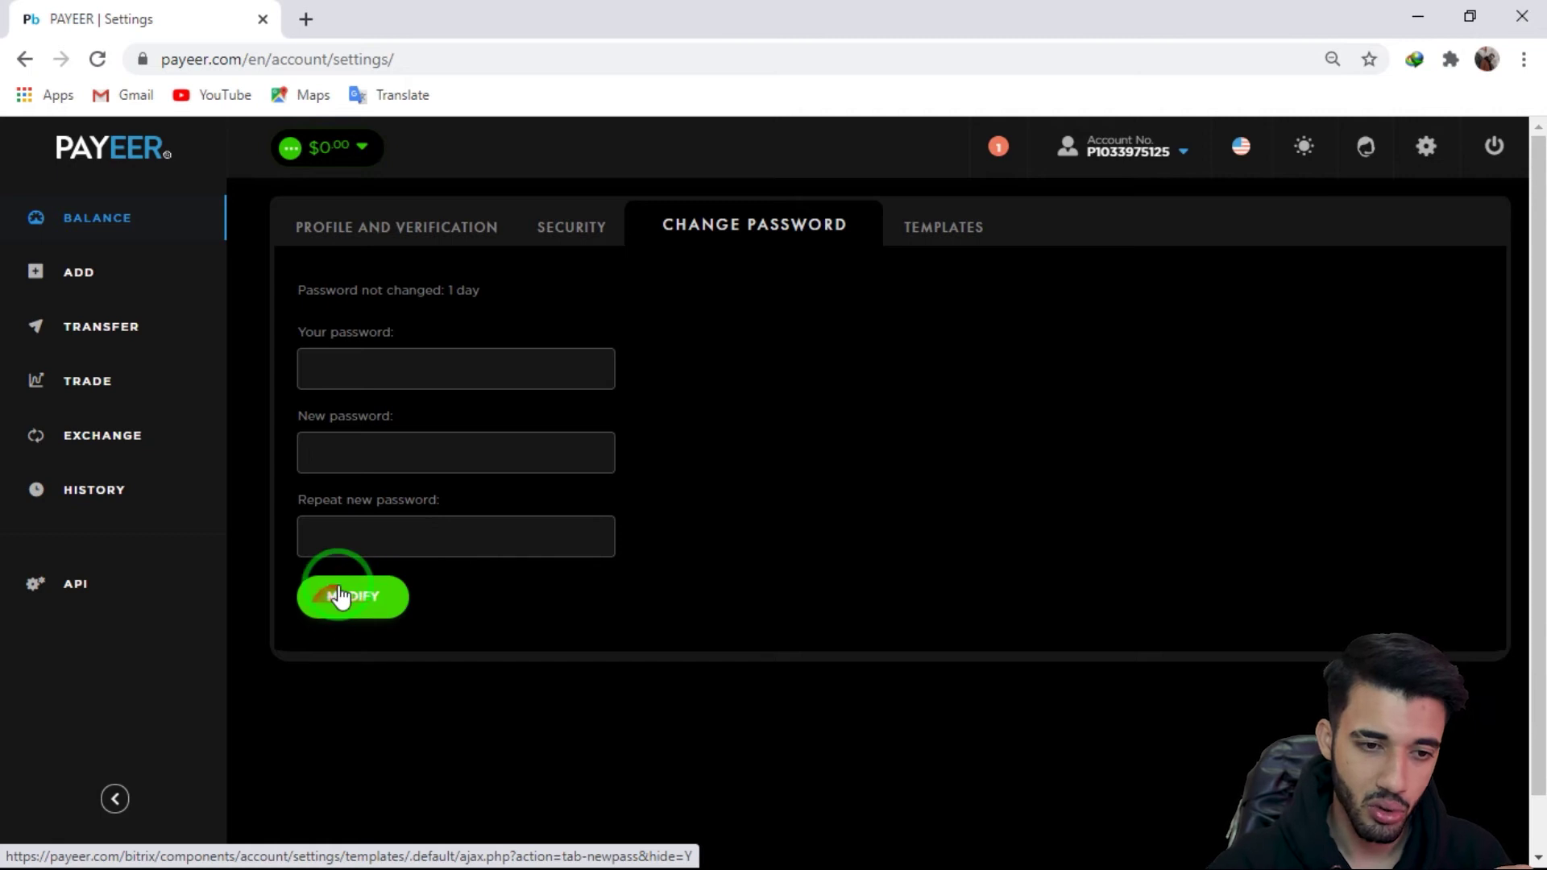
pyautogui.click(943, 226)
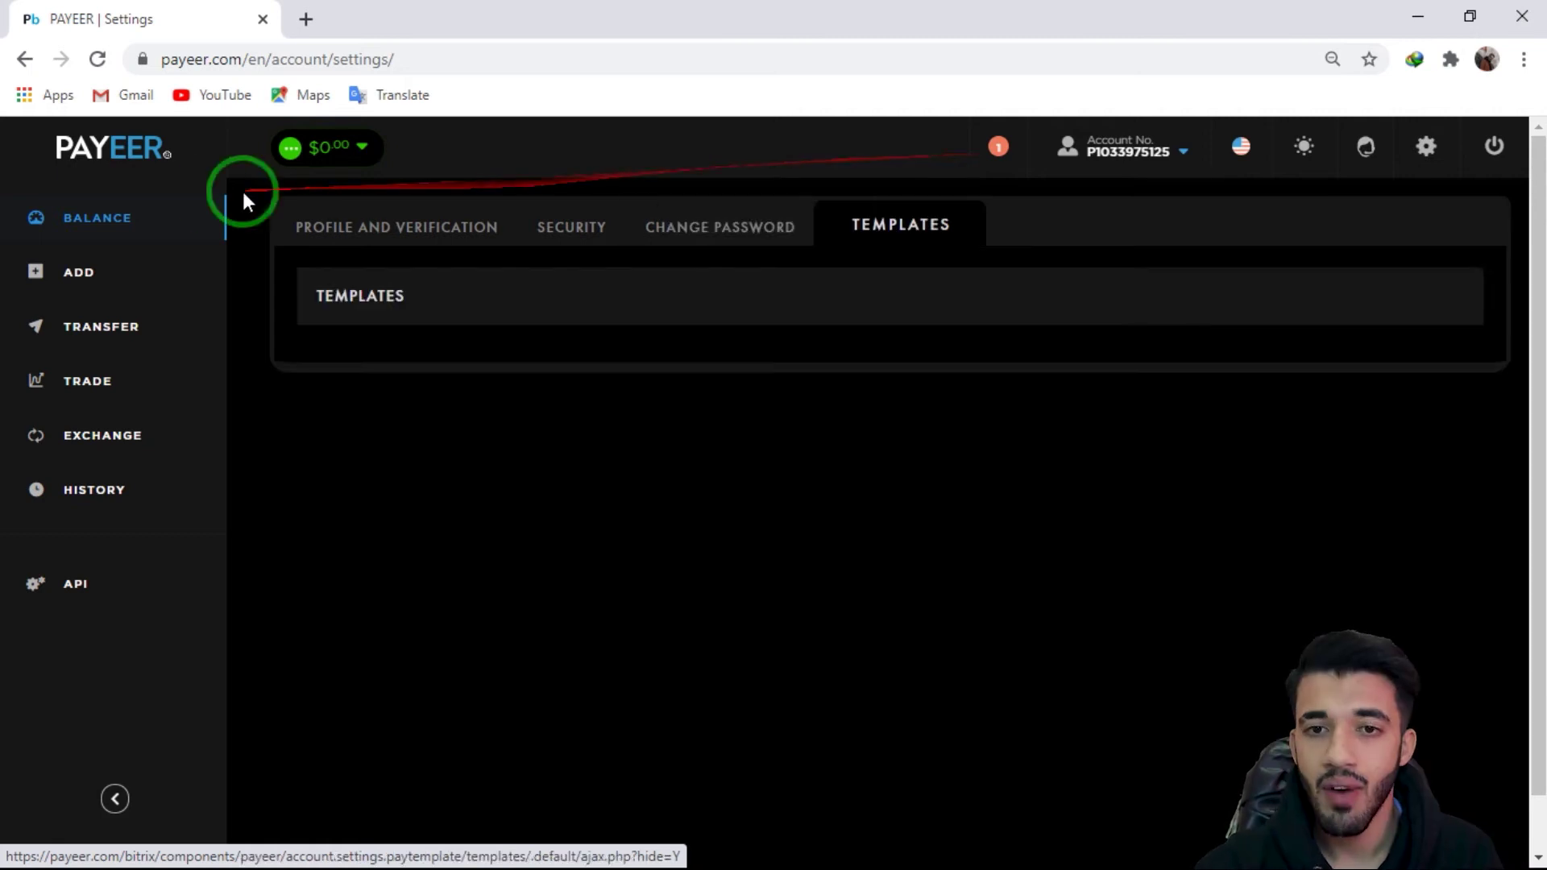
pyautogui.click(89, 217)
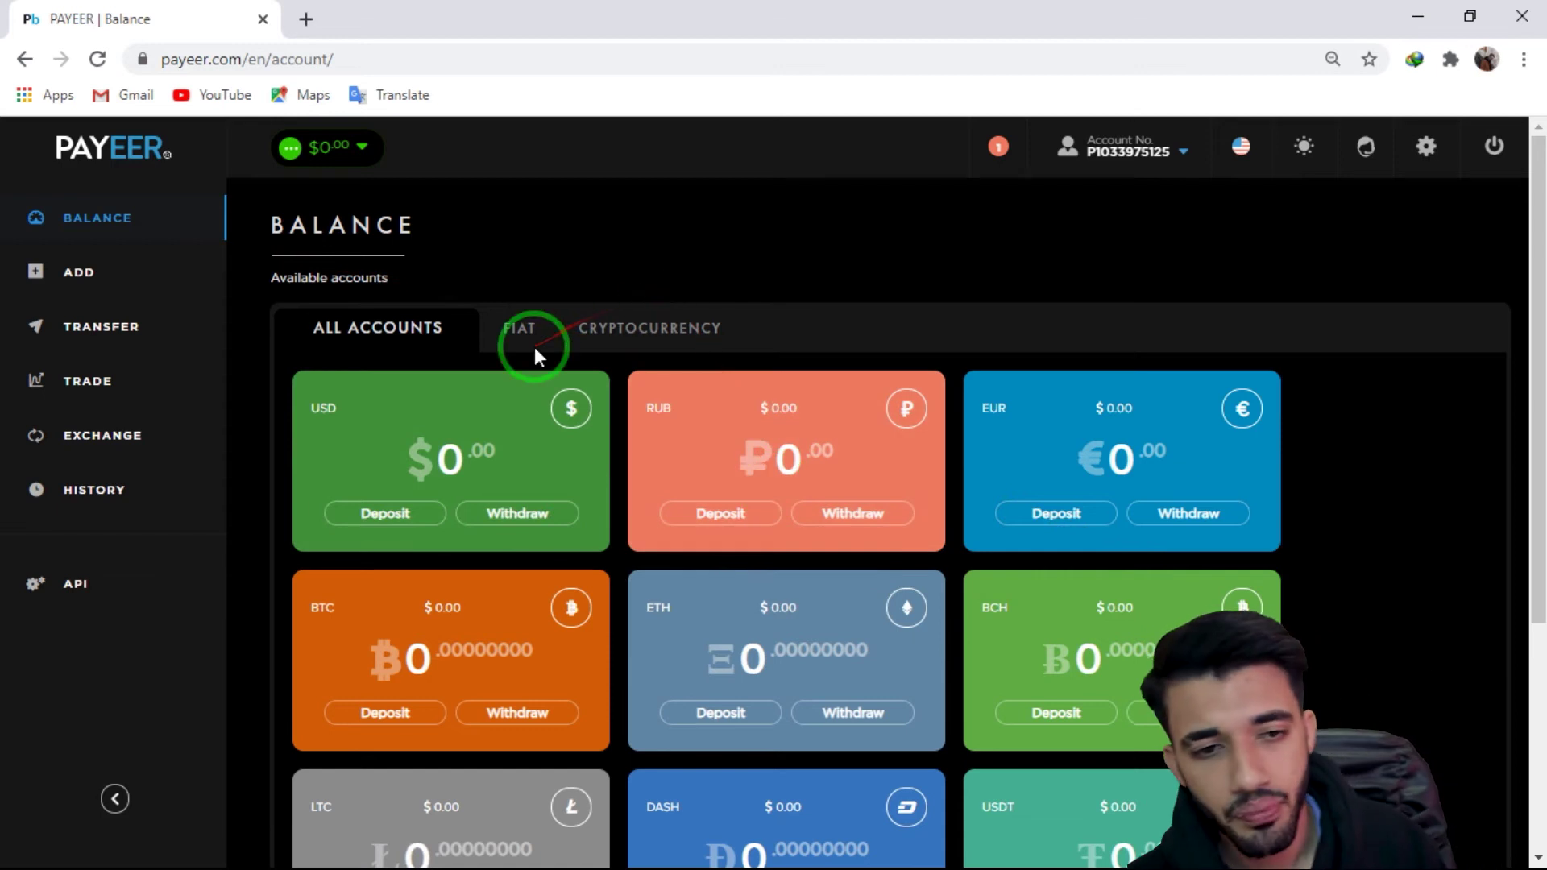
pyautogui.scroll(-4, 519, 349)
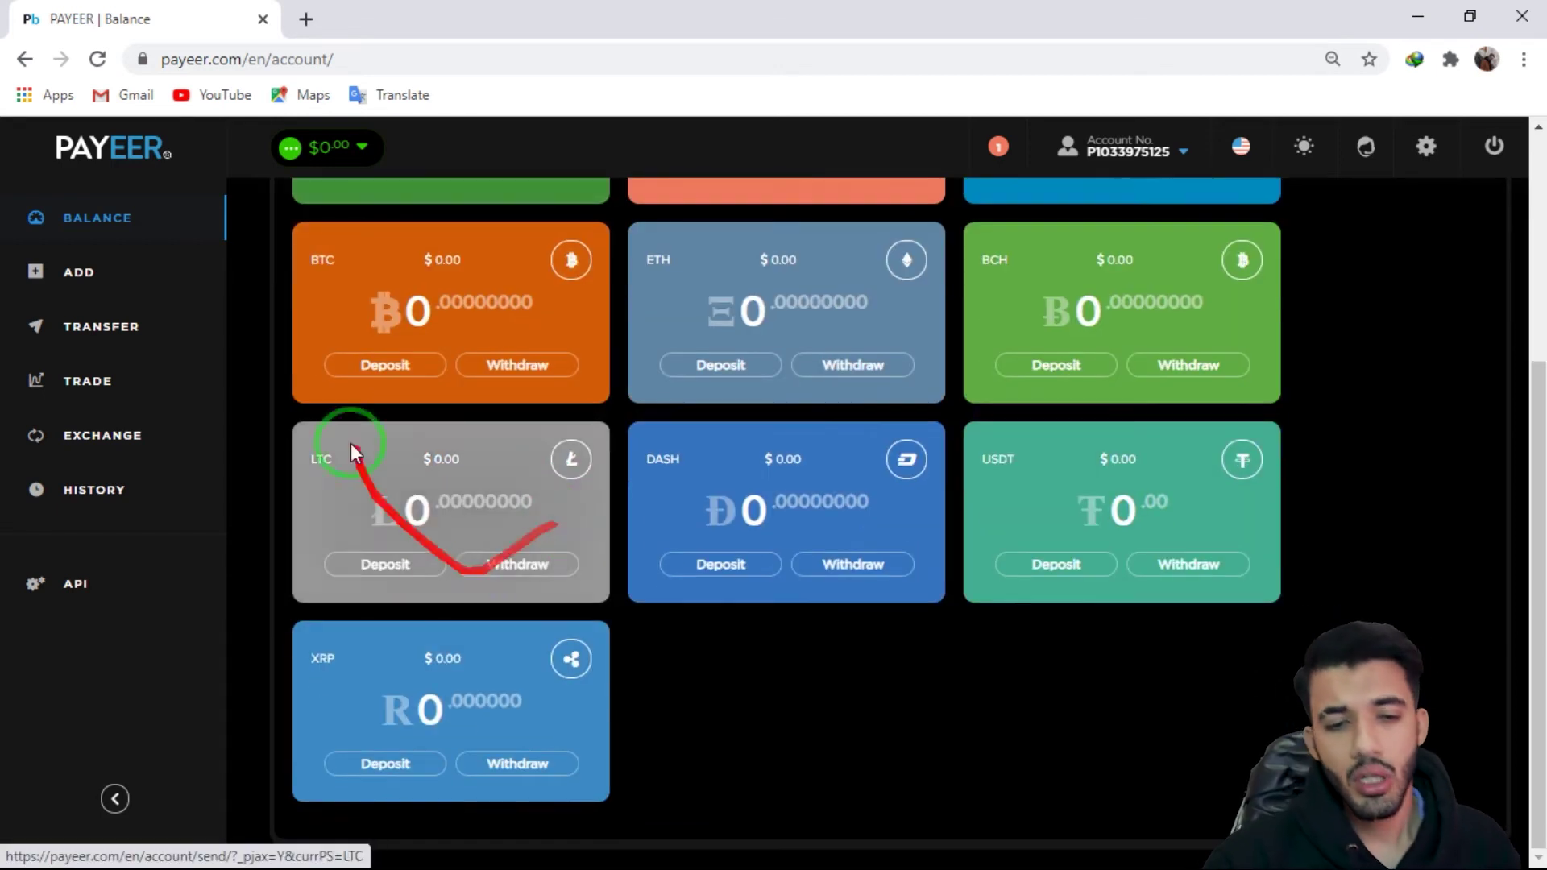
pyautogui.scroll(4, 1406, 468)
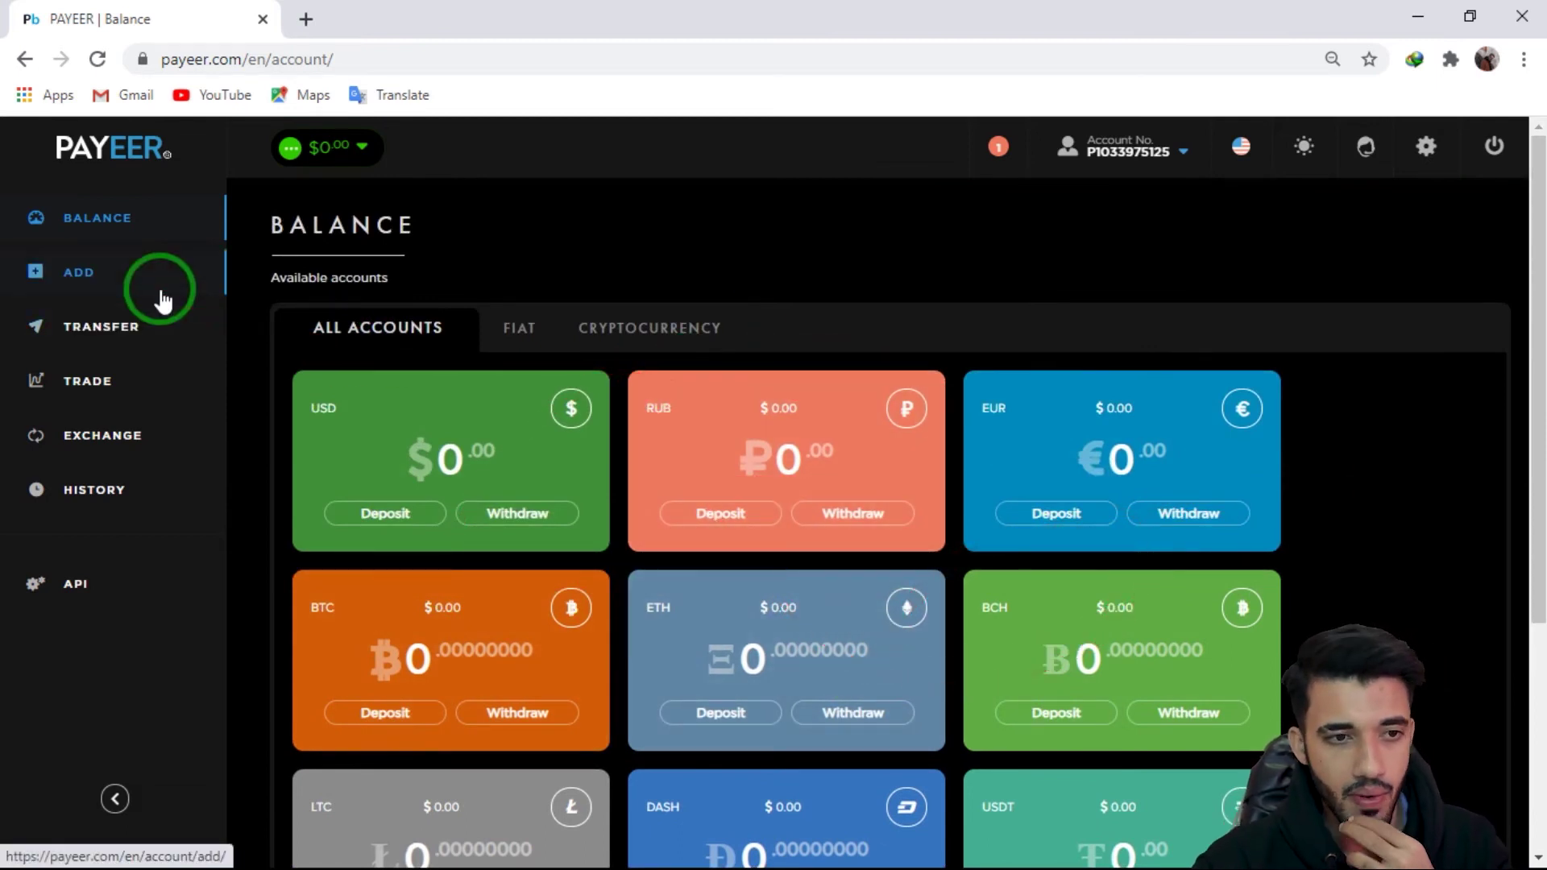
# Step: Open the Add funds page with USD Balance as the account to fund
pyautogui.click(81, 290)
pyautogui.click(695, 378)
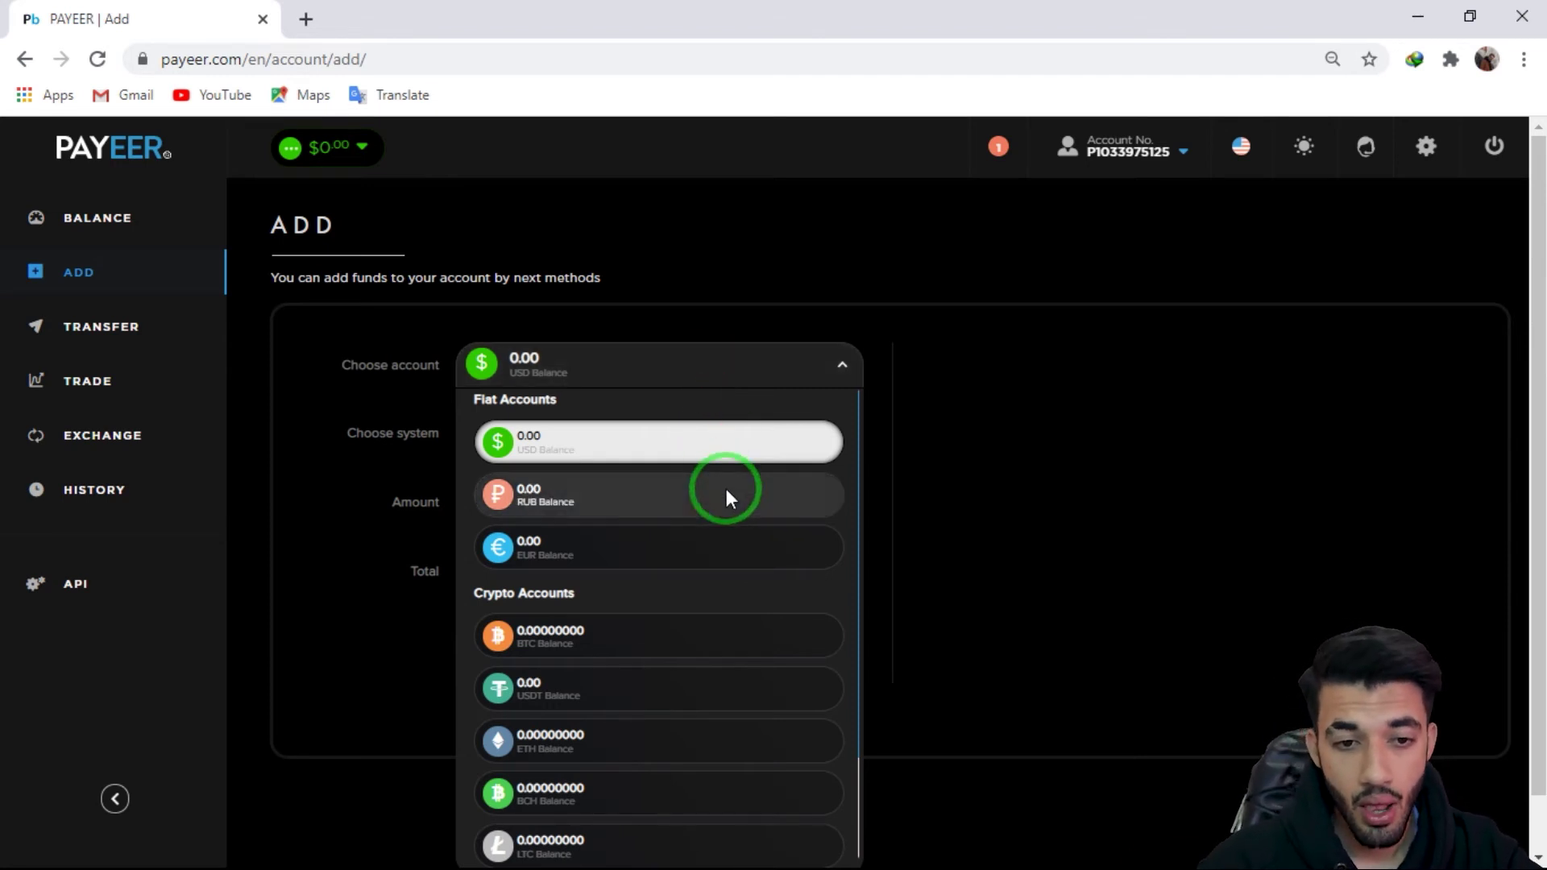
pyautogui.scroll(-2, 666, 520)
pyautogui.scroll(2, 665, 520)
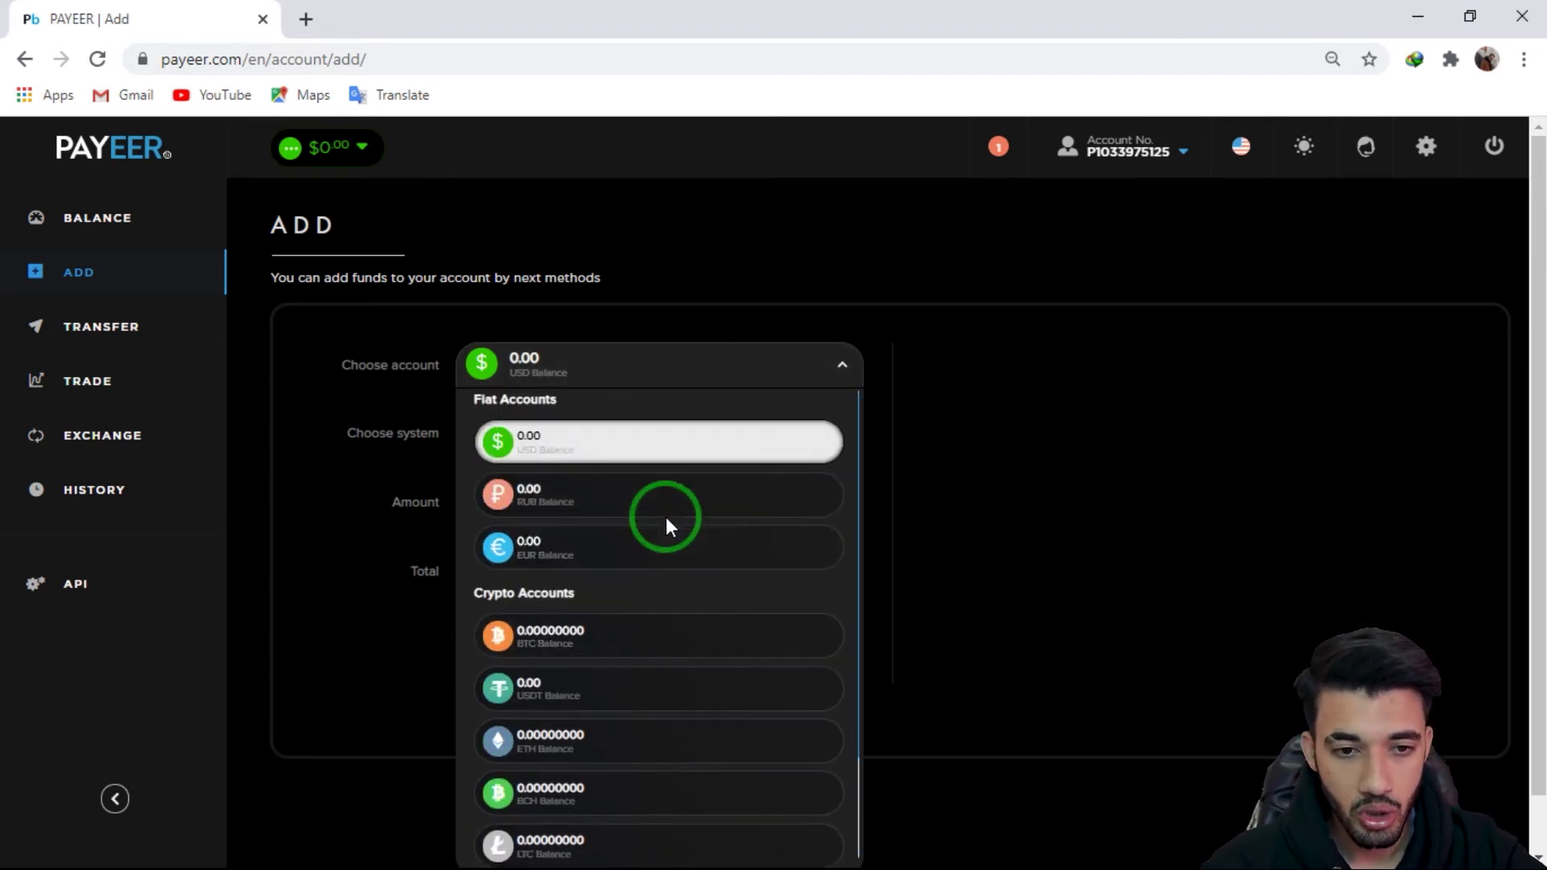
pyautogui.click(642, 439)
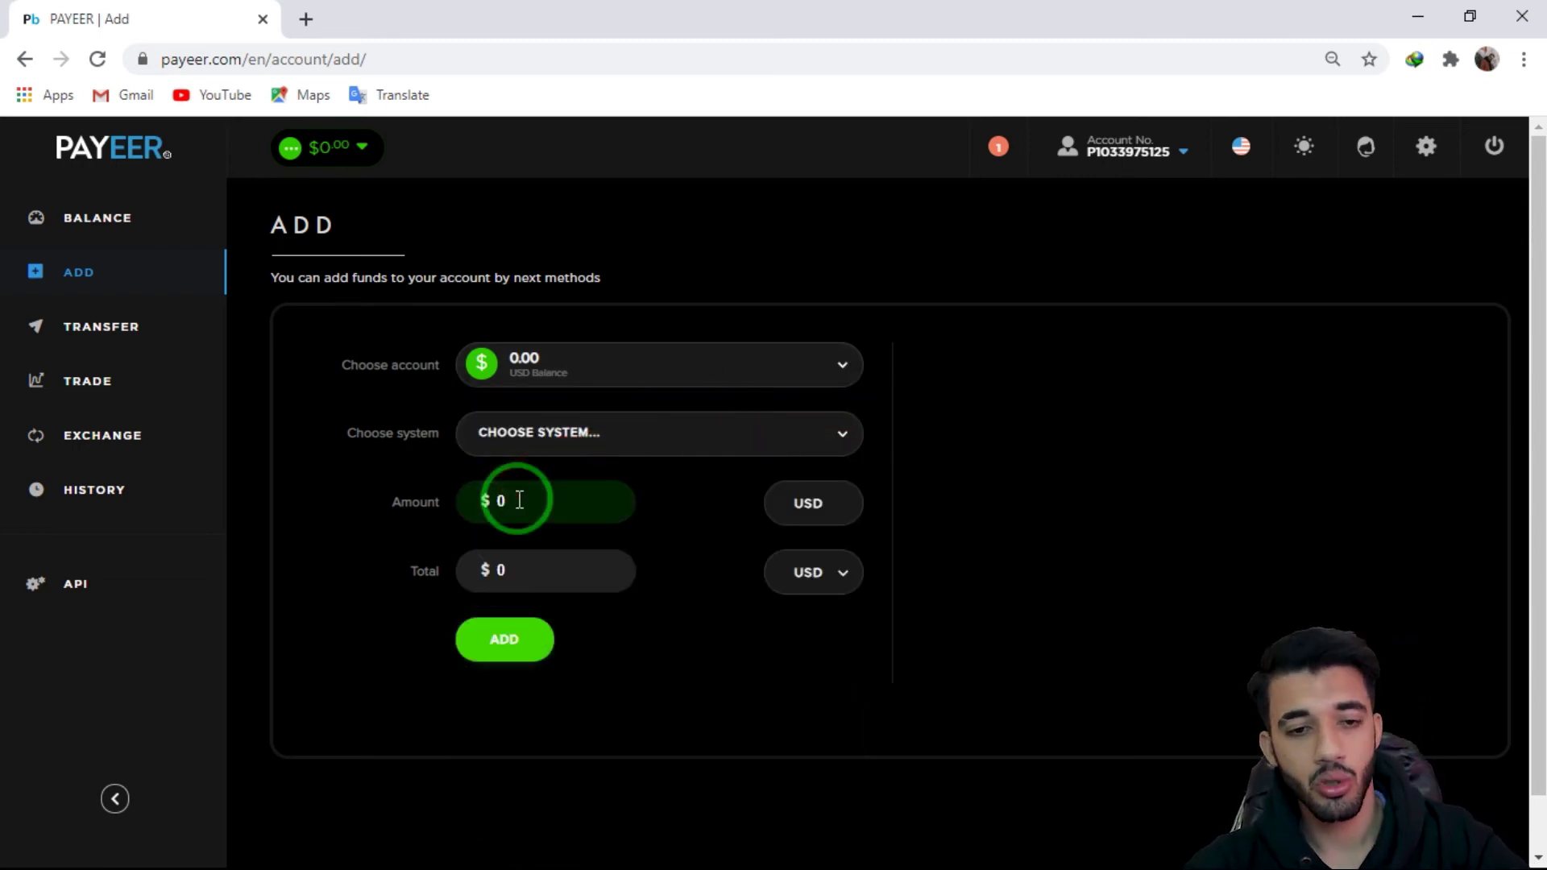
# Step: Enter a $10 deposit amount and submit the request
pyautogui.click(470, 505)
pyautogui.write('10')
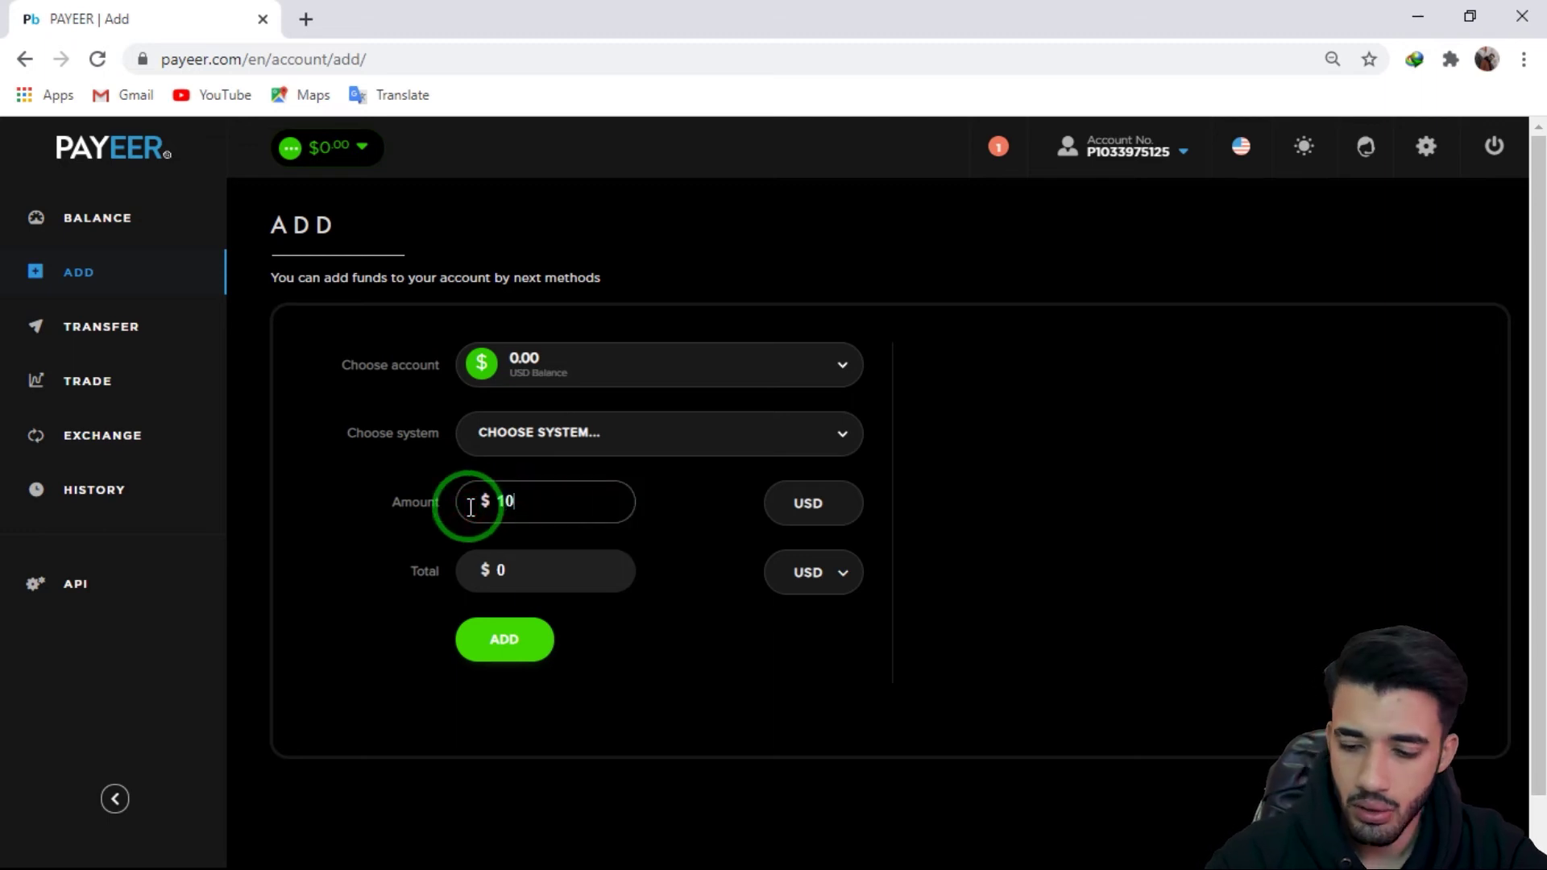
pyautogui.click(694, 618)
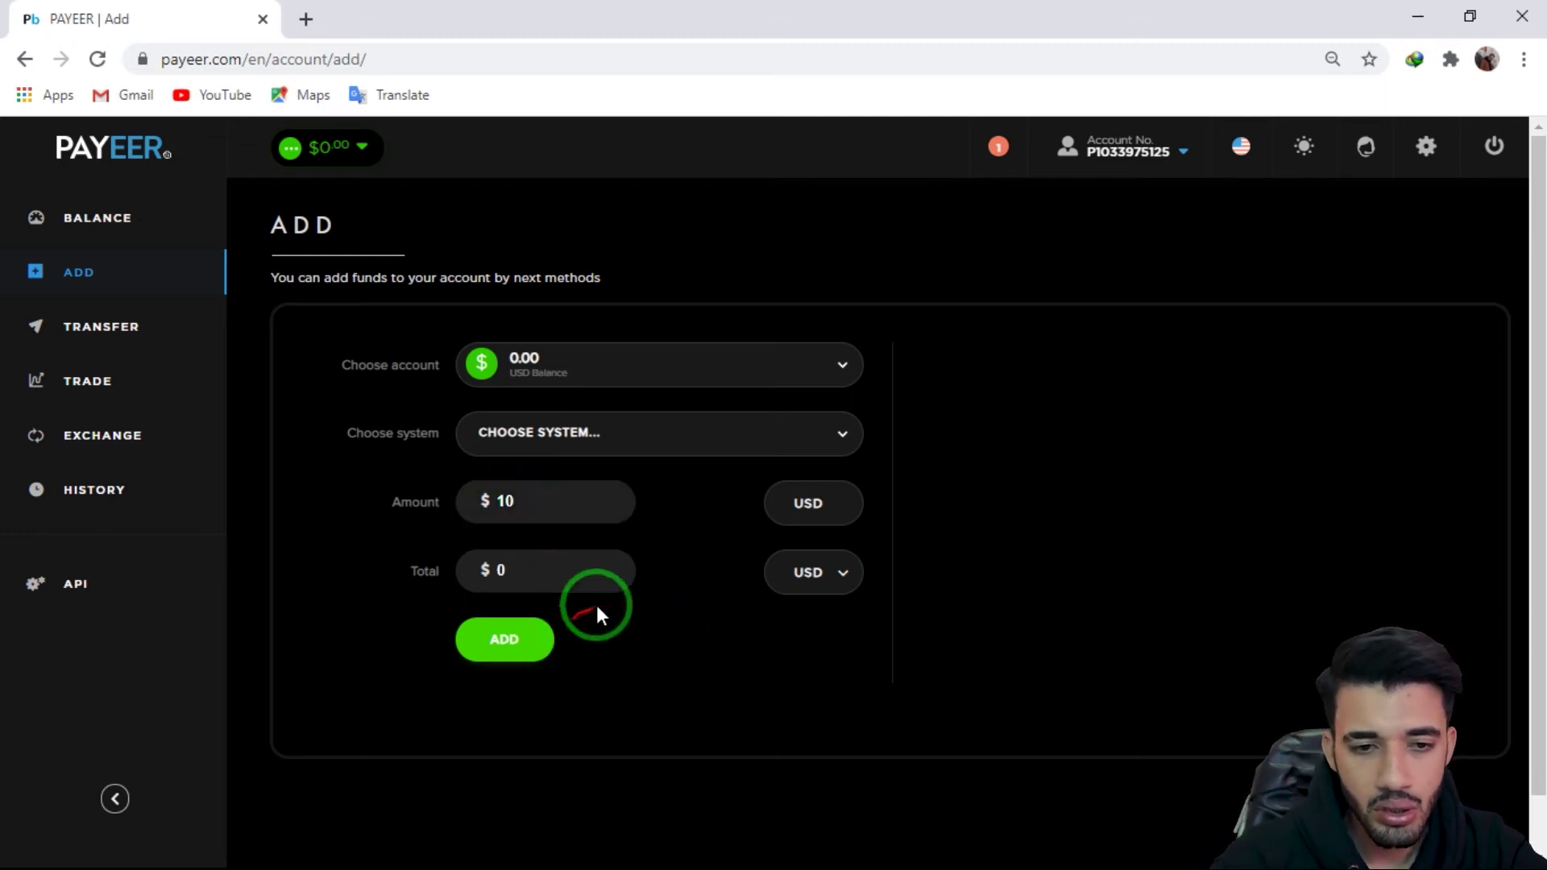
pyautogui.click(483, 570)
pyautogui.click(733, 624)
pyautogui.click(506, 632)
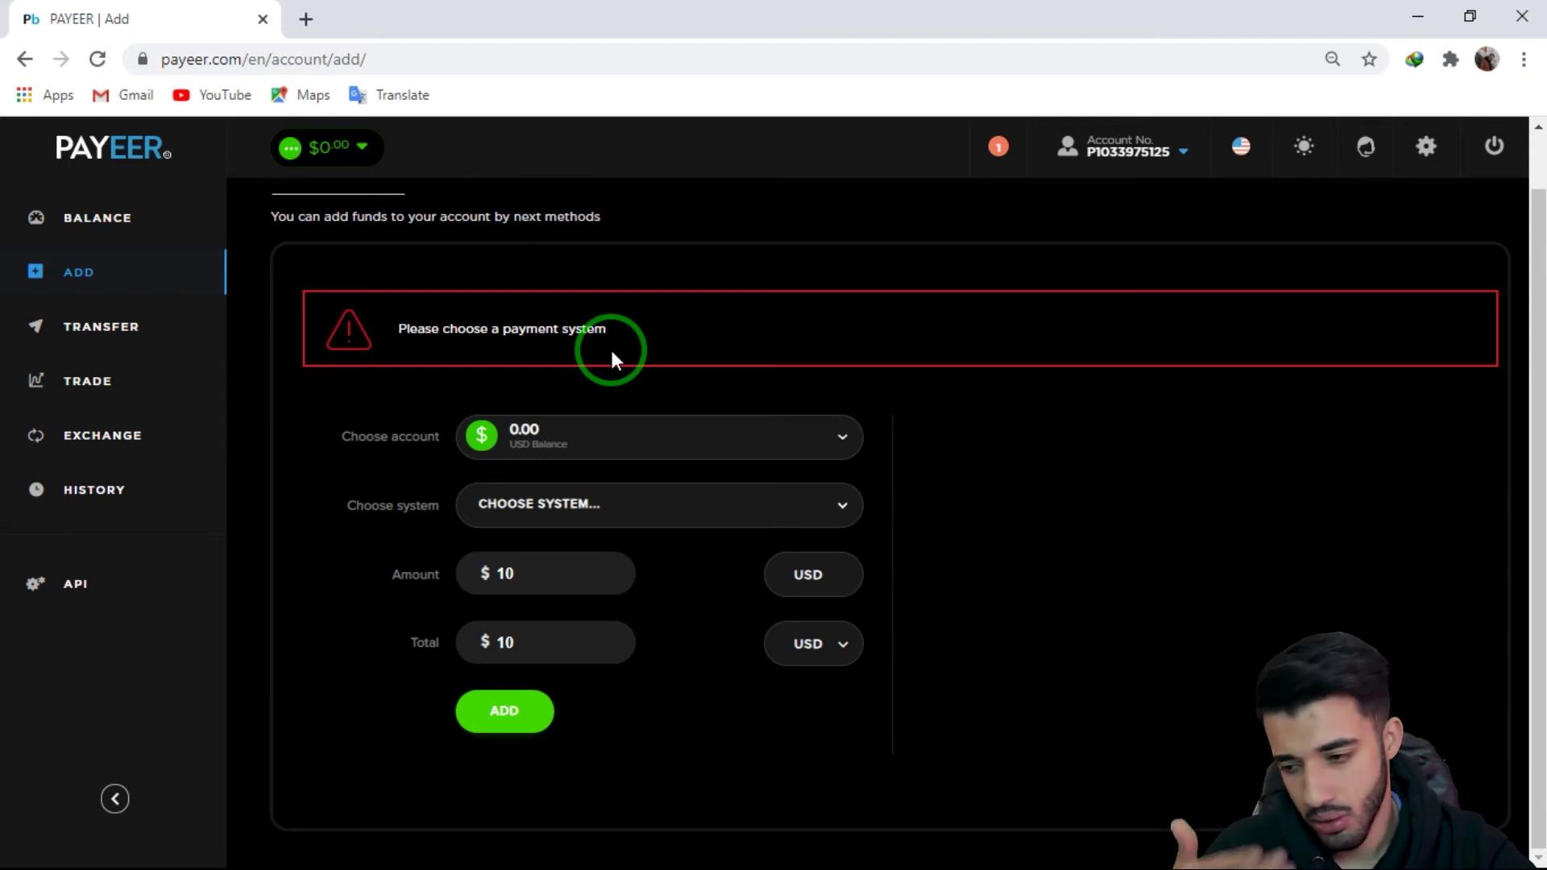
# Step: Recheck the account list keeping USD and show the account details panel
pyautogui.click(728, 443)
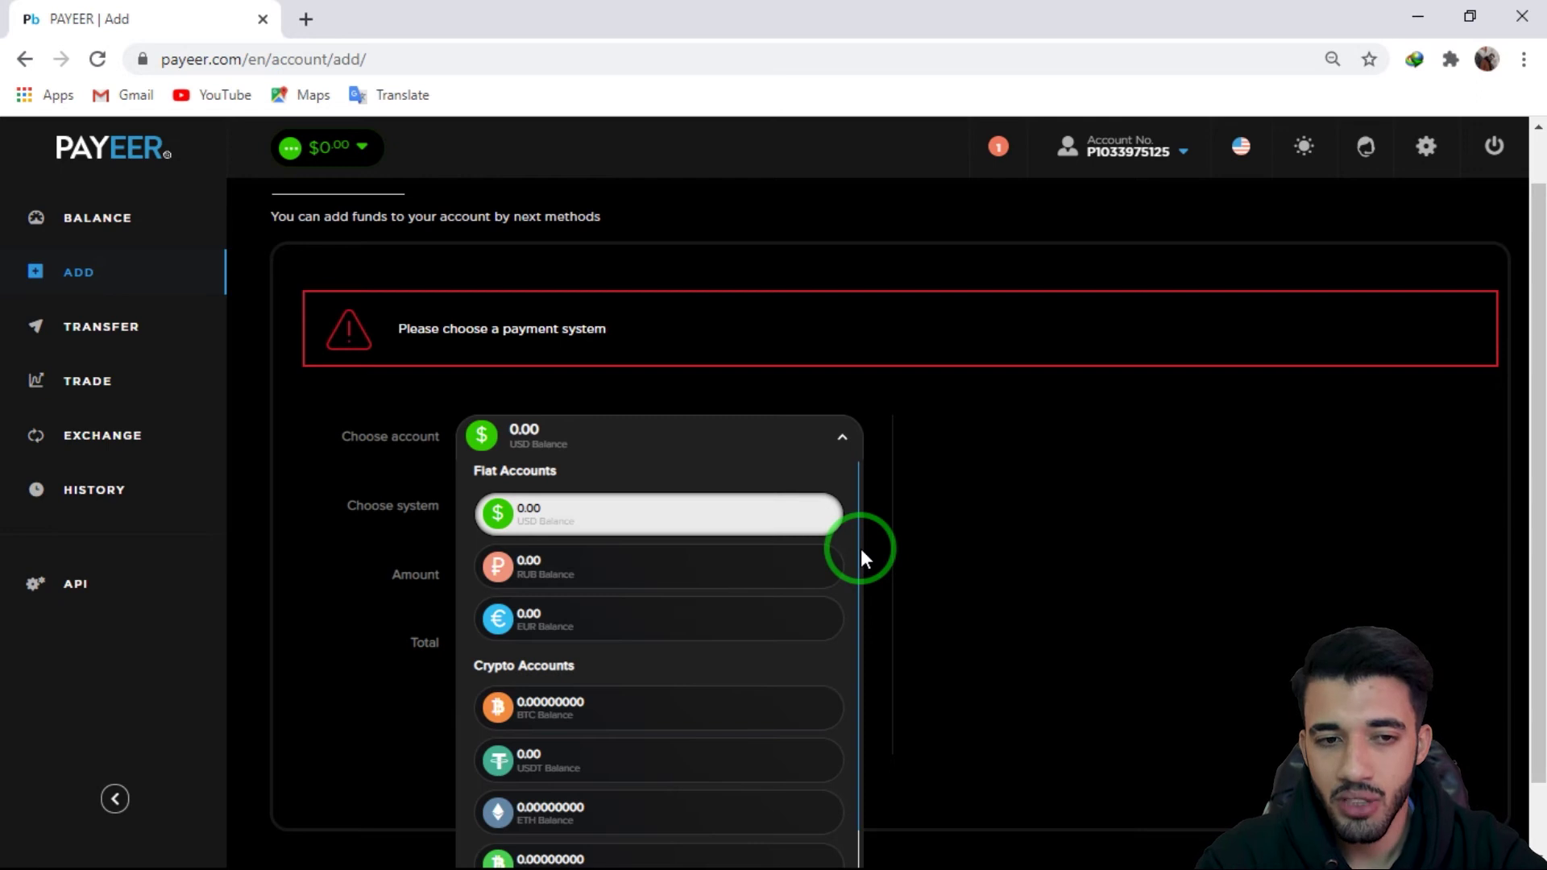
pyautogui.click(1033, 448)
pyautogui.click(1170, 152)
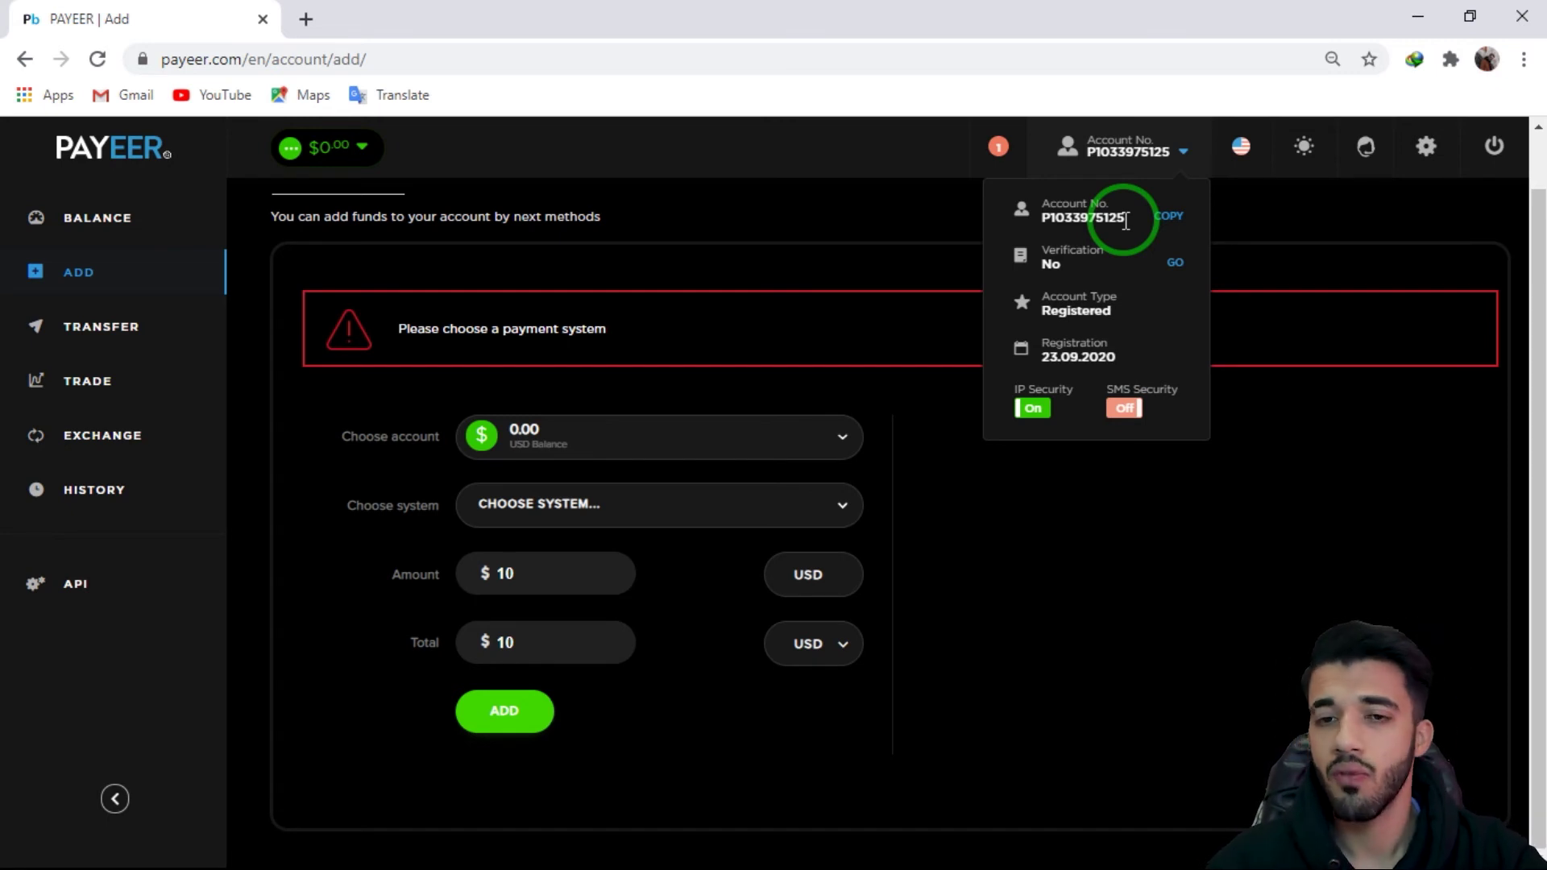
# Step: Select the BTC Balance account and copy its Bitcoin deposit address
pyautogui.click(742, 441)
pyautogui.scroll(-2, 609, 612)
pyautogui.click(593, 574)
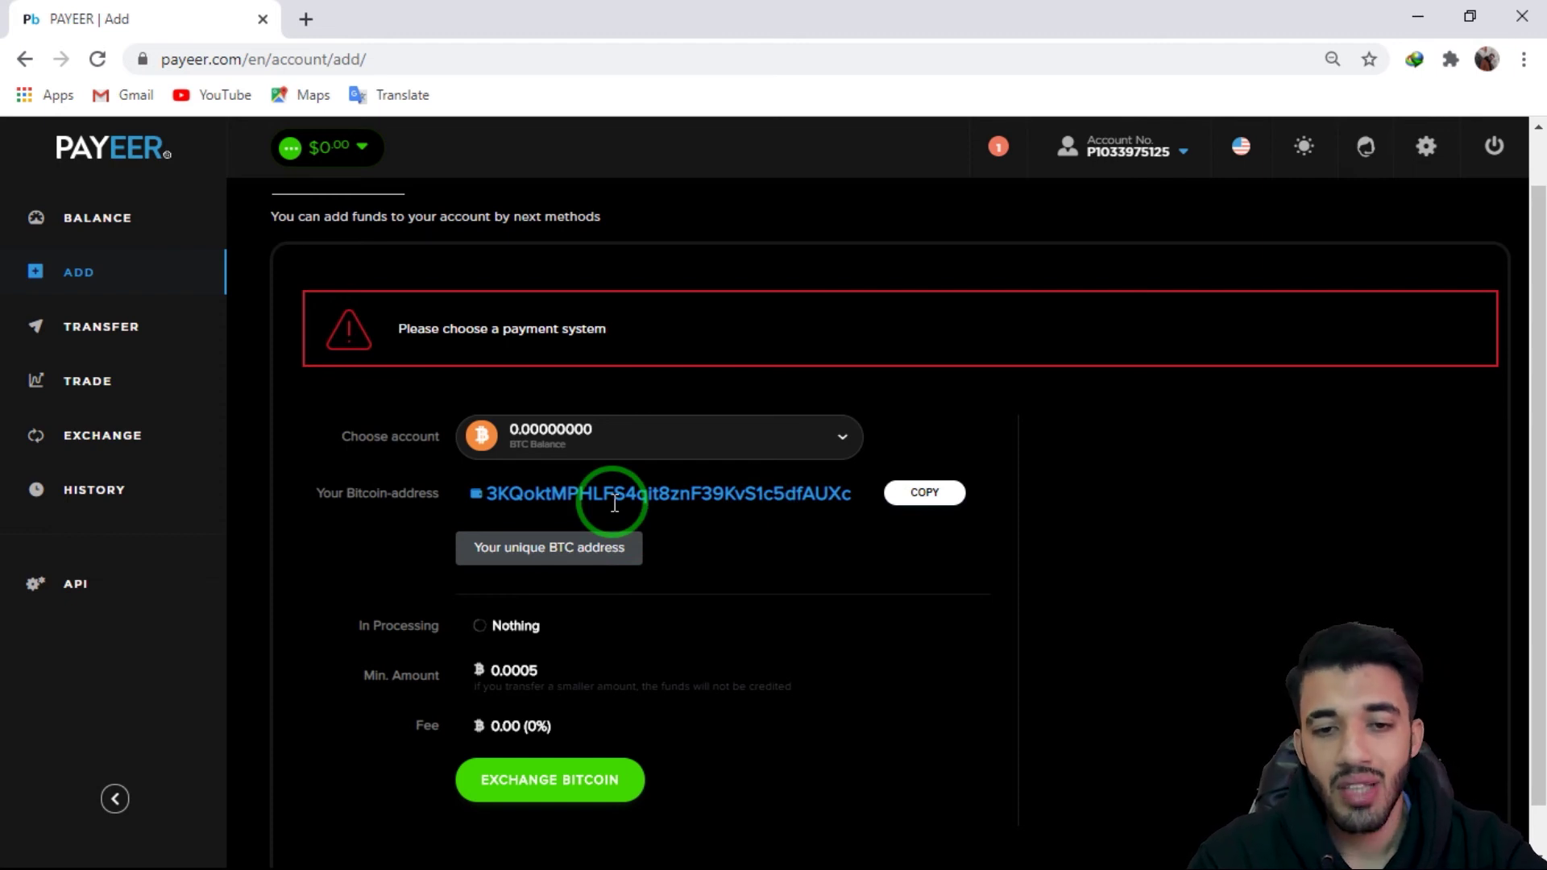
pyautogui.click(925, 495)
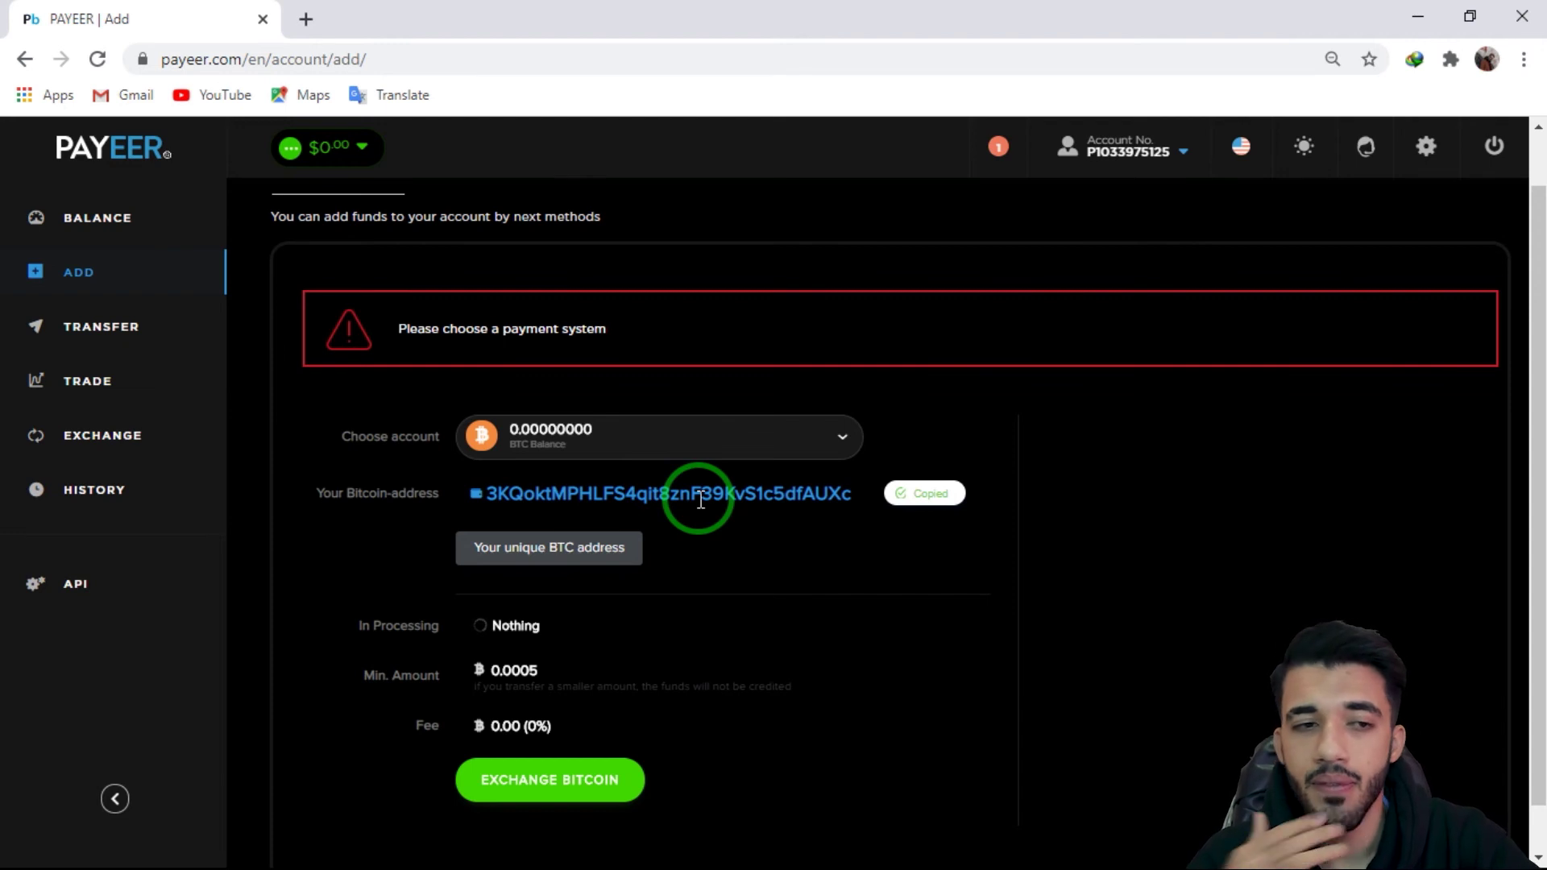
# Step: Switch the funding account to USDT Balance to show its ERC-20 and OMNI addresses
pyautogui.click(715, 442)
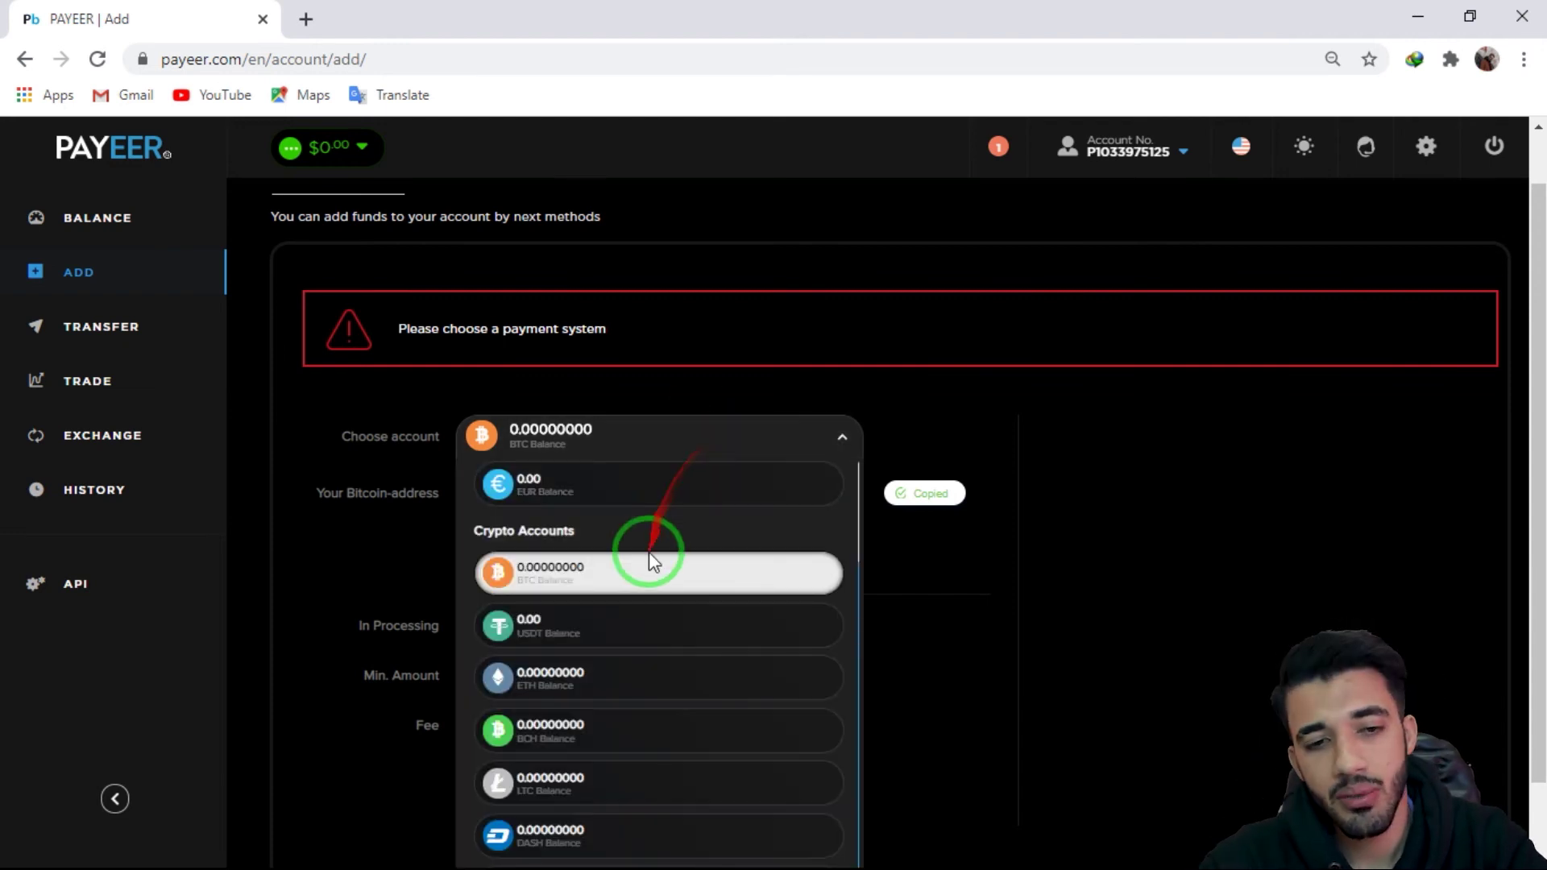
pyautogui.click(551, 553)
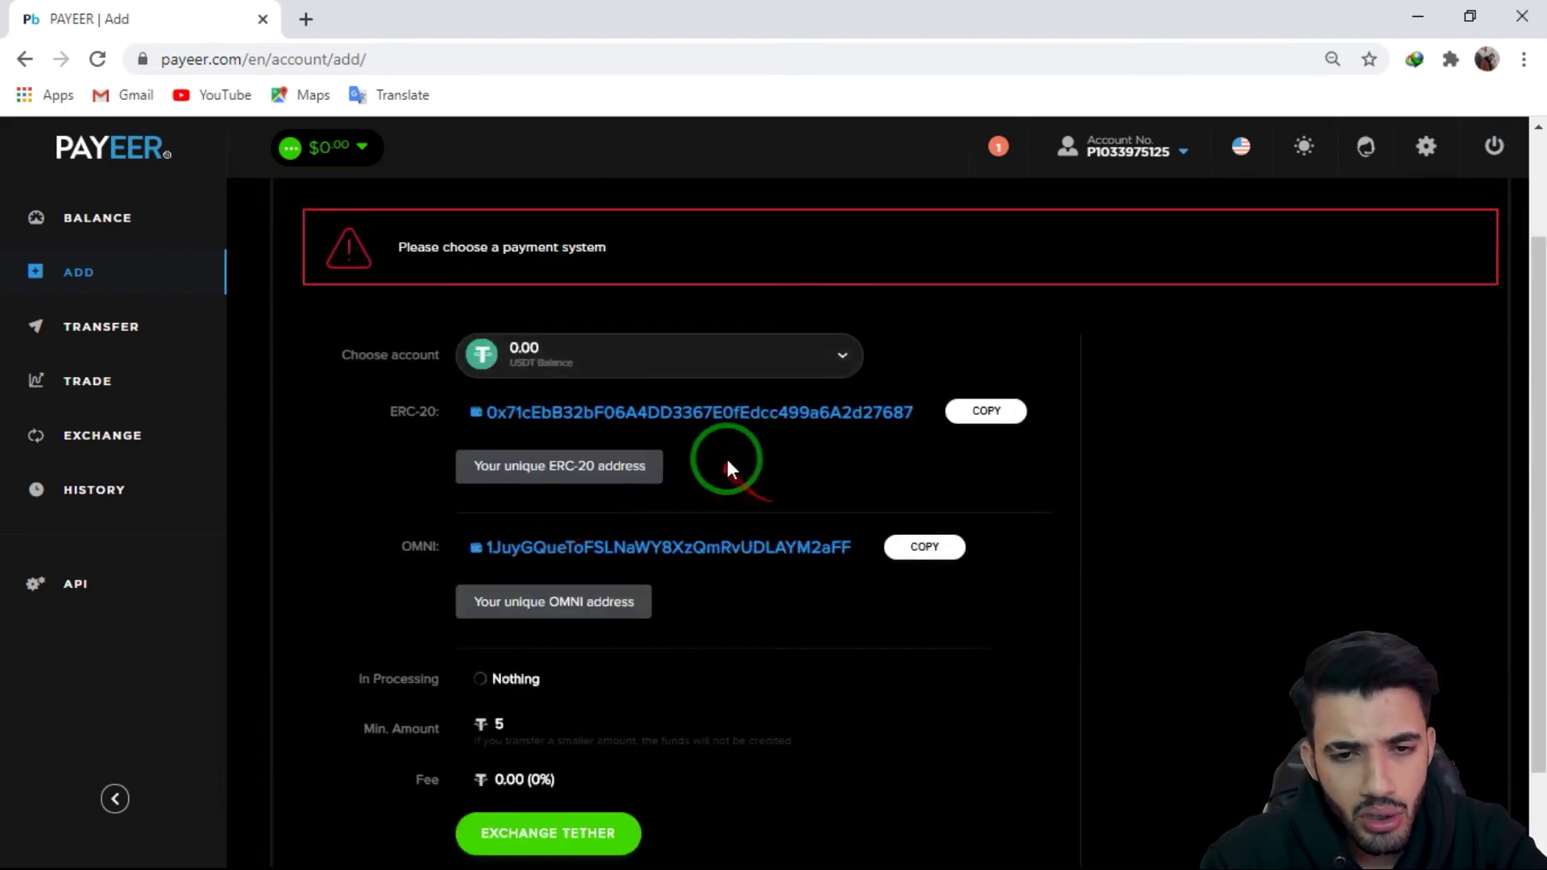
pyautogui.click(723, 357)
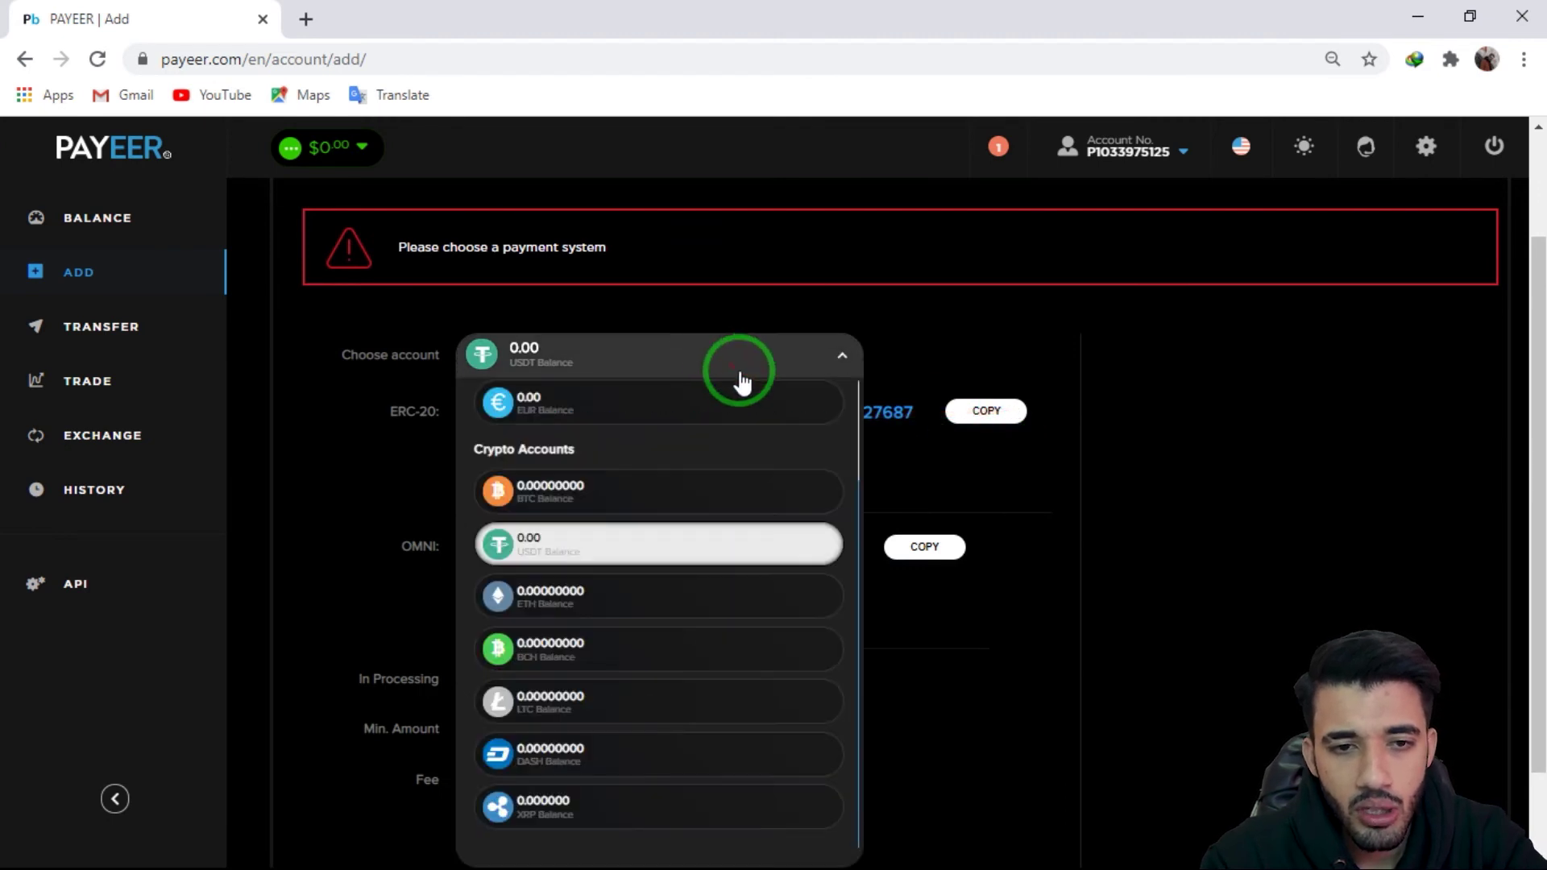
pyautogui.click(819, 375)
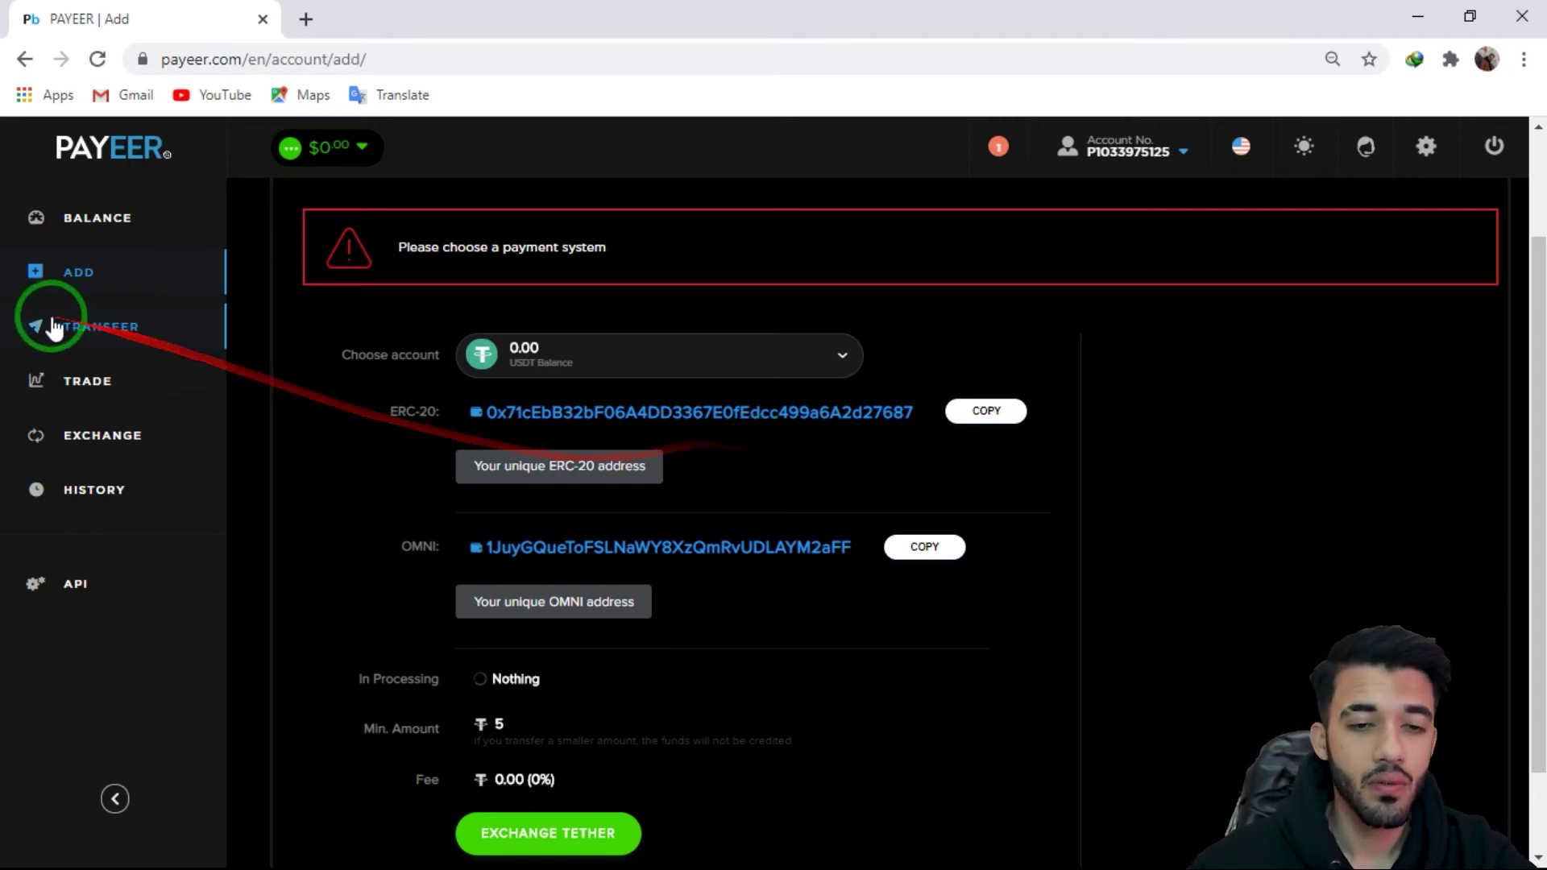
pyautogui.click(707, 375)
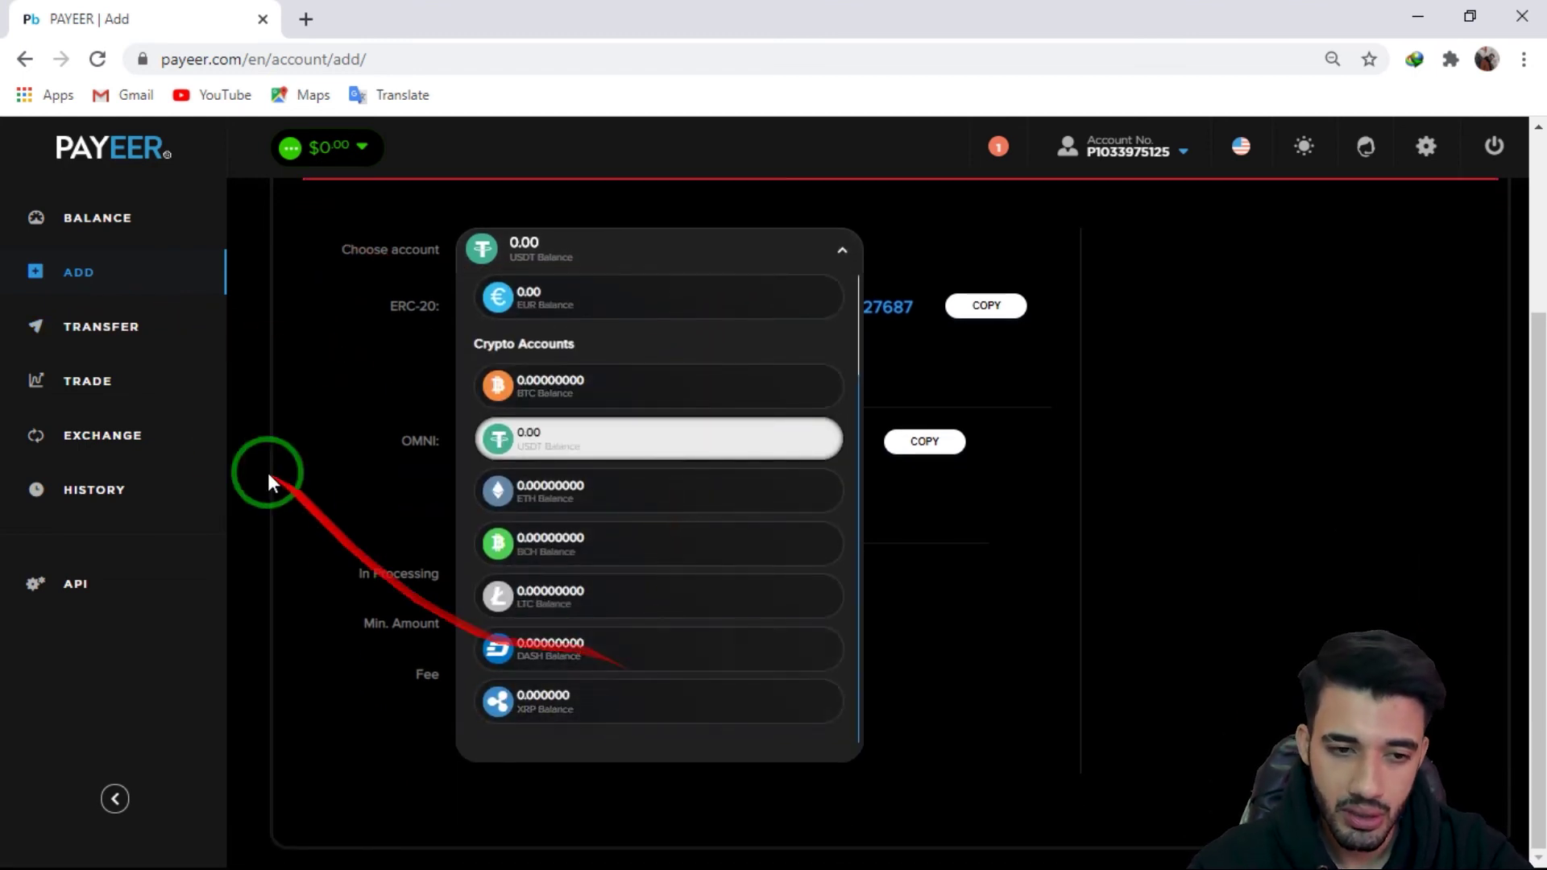
# Step: On the Transfer page, browse payment systems from Payeer and QIWI to crypto and banks
pyautogui.click(150, 353)
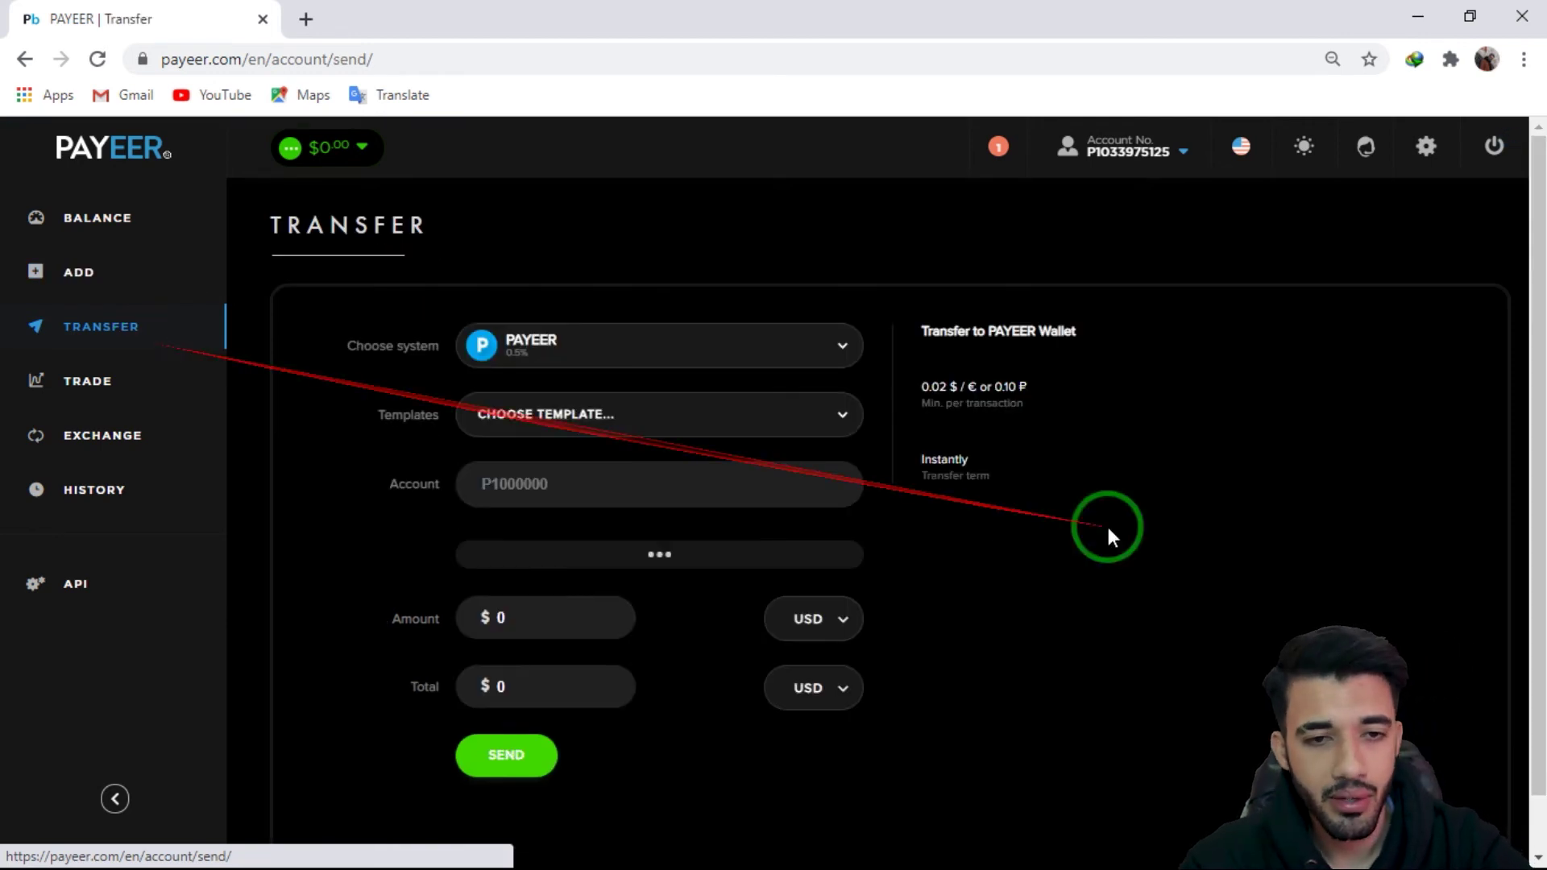
pyautogui.click(831, 349)
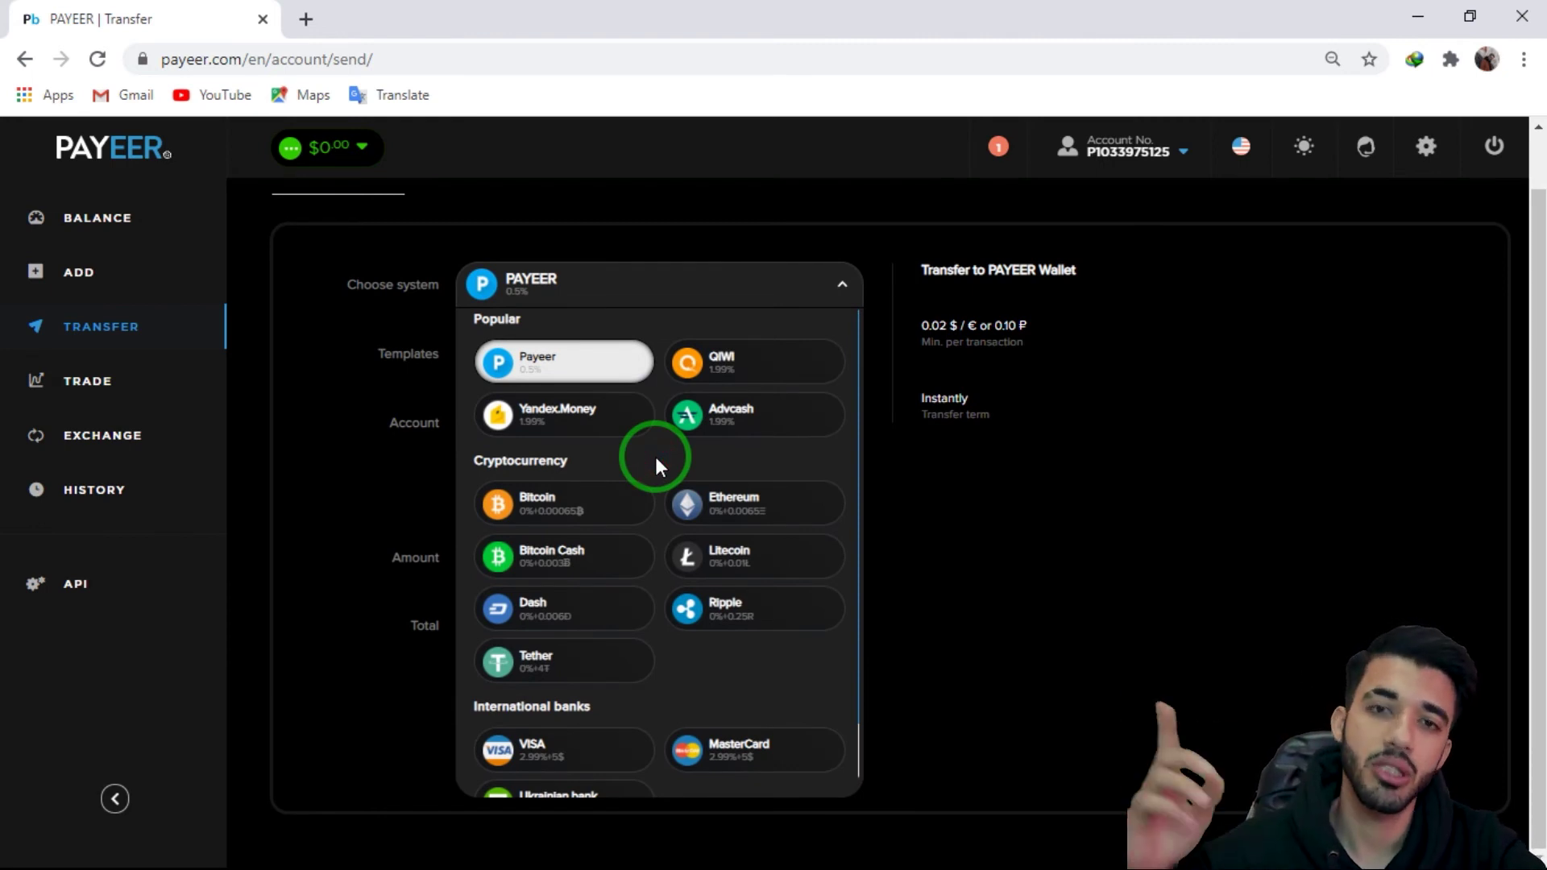
pyautogui.scroll(-1, 655, 461)
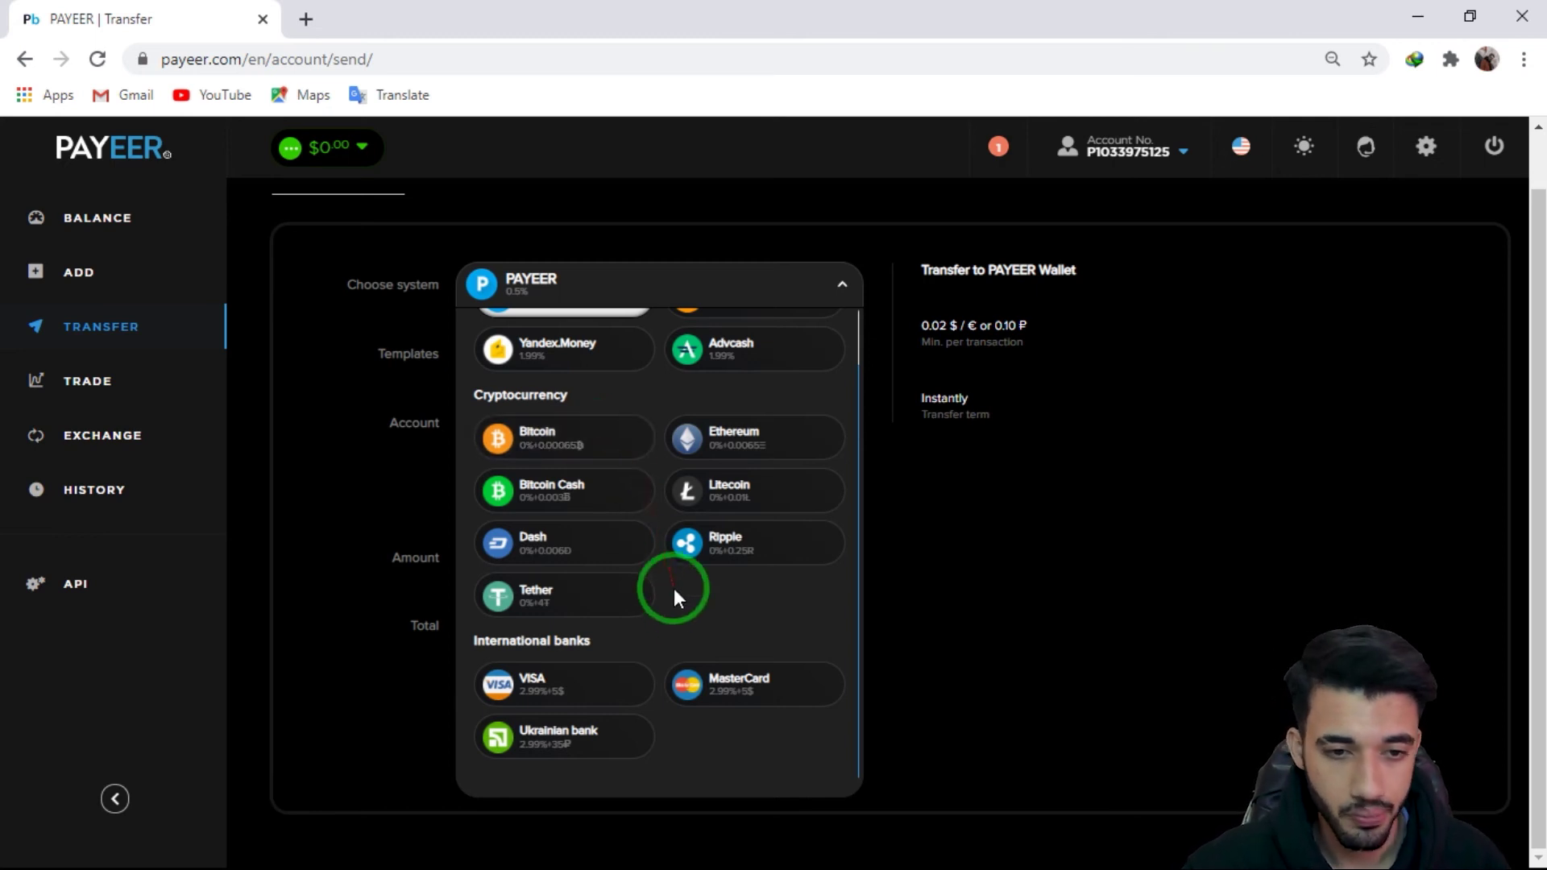
pyautogui.moveTo(674, 588); pyautogui.dragTo(552, 592)
pyautogui.scroll(1, 622, 569)
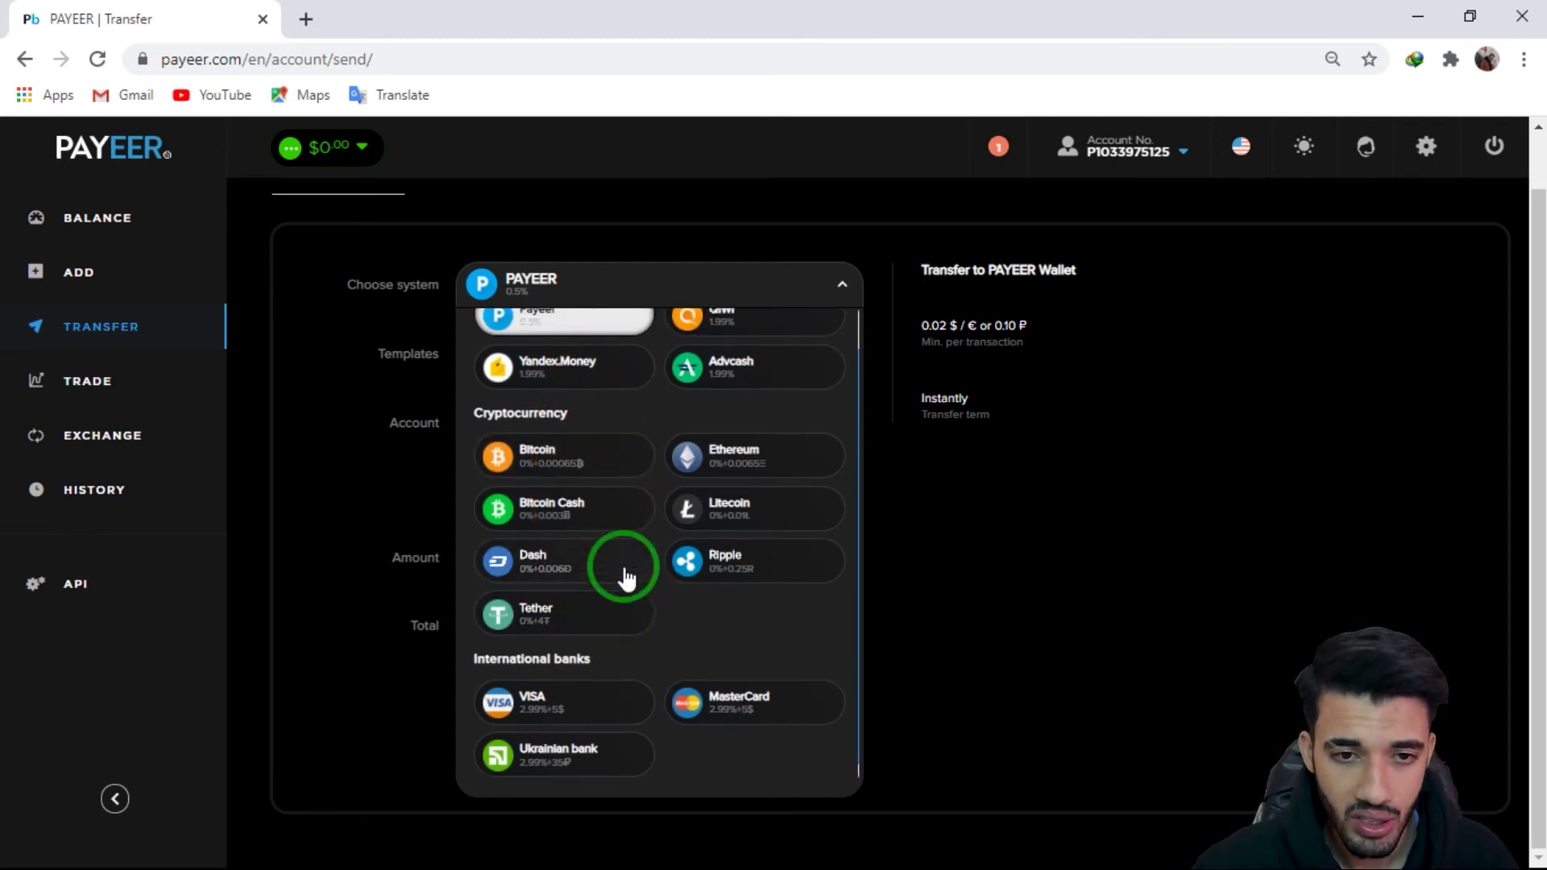
pyautogui.moveTo(608, 356)
pyautogui.mouseDown()
pyautogui.moveTo(581, 514)
pyautogui.moveTo(762, 385)
pyautogui.moveTo(745, 369)
pyautogui.moveTo(670, 431)
pyautogui.moveTo(606, 364)
pyautogui.moveTo(722, 439)
pyautogui.moveTo(543, 370)
pyautogui.moveTo(746, 428)
pyautogui.moveTo(532, 434)
pyautogui.mouseUp()
# Step: Open the BTC/USD Trade page and scroll down to the Limit order forms
pyautogui.click(159, 382)
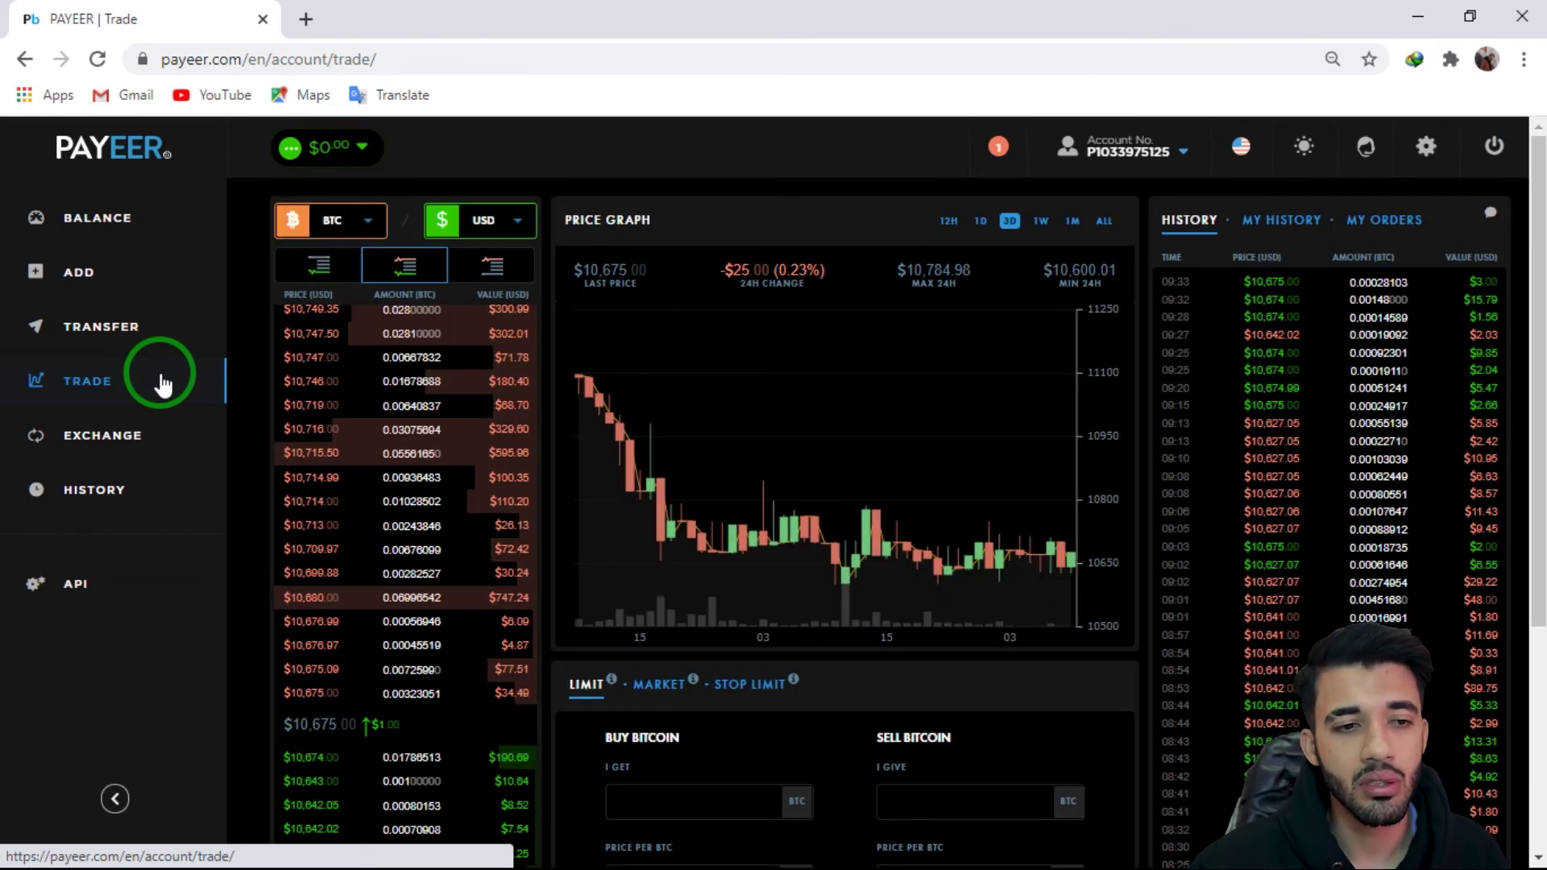
pyautogui.scroll(-4, 261, 390)
pyautogui.moveTo(449, 422)
pyautogui.mouseDown()
pyautogui.moveTo(549, 467)
pyautogui.moveTo(905, 476)
pyautogui.moveTo(852, 469)
pyautogui.mouseUp()
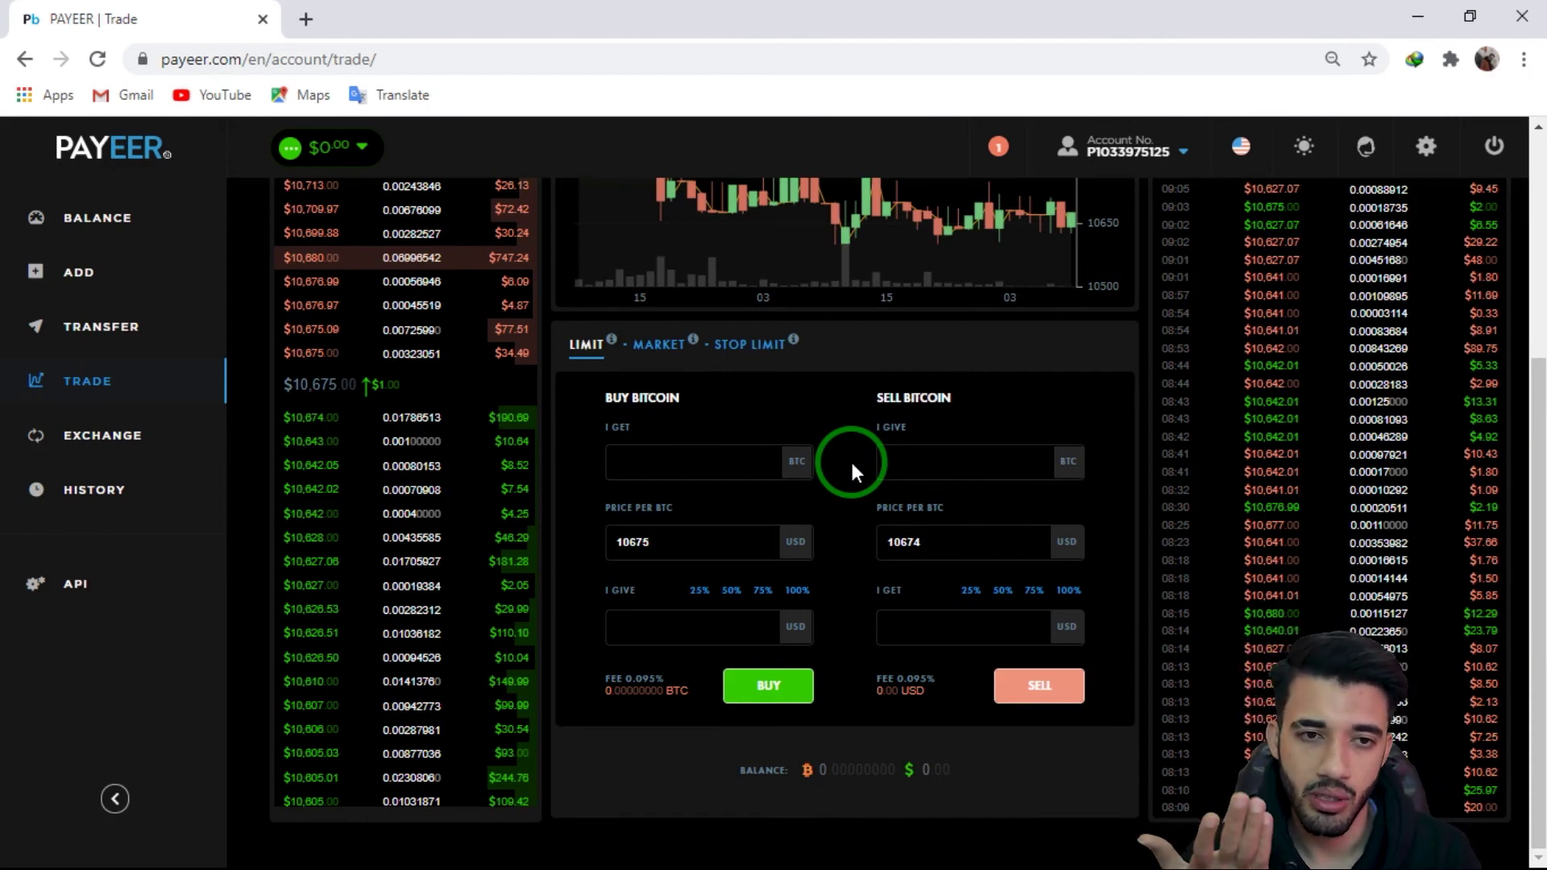
# Step: Inspect the Buy Bitcoin (10675) and Sell Bitcoin (10674) limit form amount fields
pyautogui.click(705, 457)
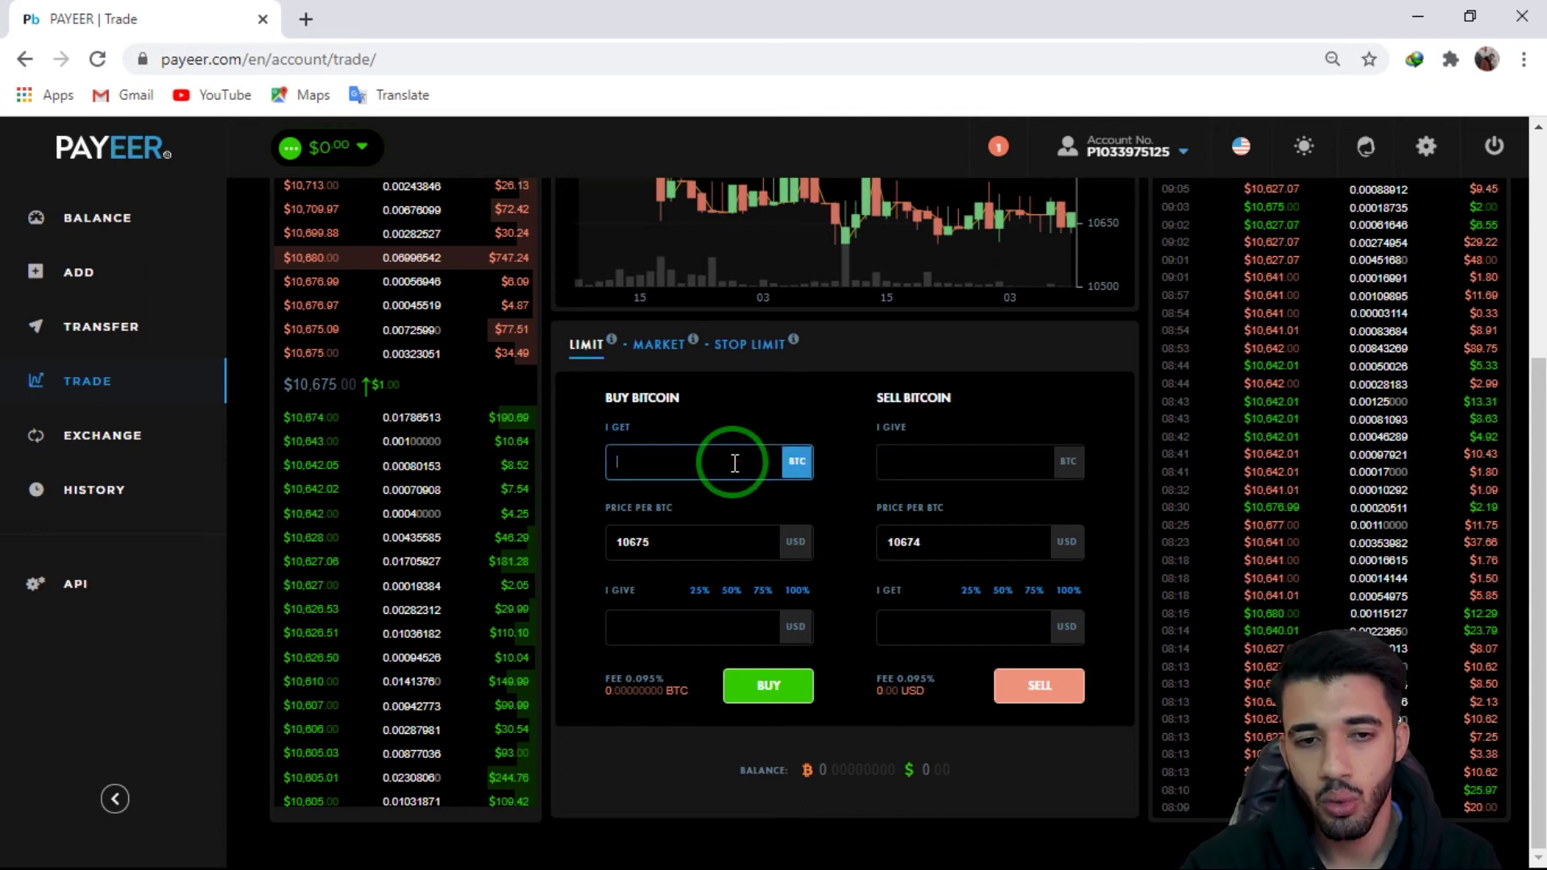
pyautogui.click(919, 469)
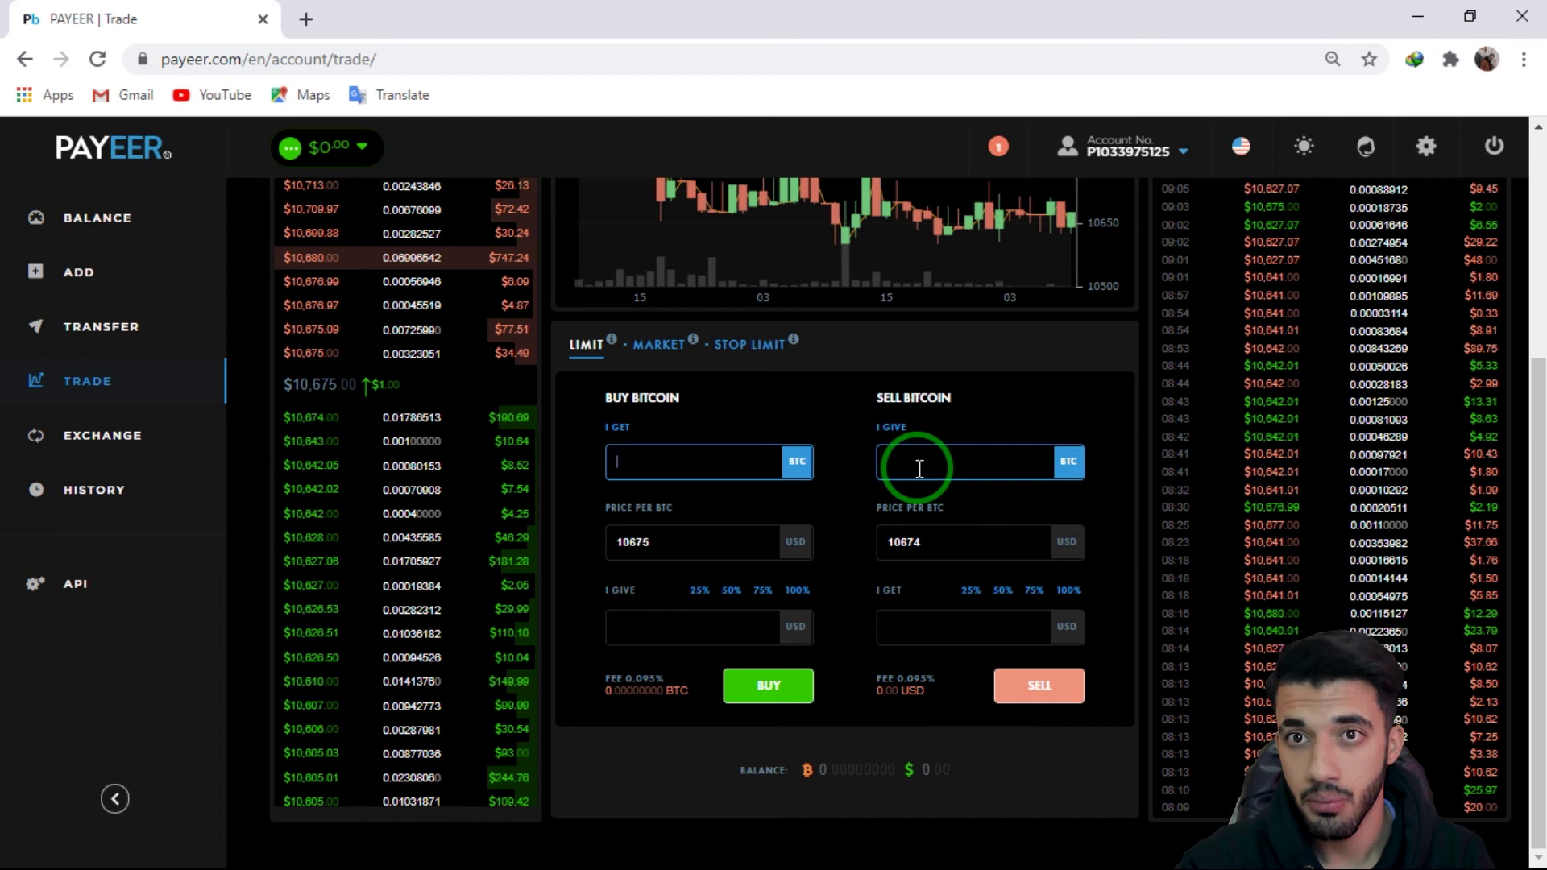
pyautogui.moveTo(919, 469)
pyautogui.mouseDown()
pyautogui.moveTo(905, 752)
pyautogui.moveTo(726, 715)
pyautogui.moveTo(1052, 461)
pyautogui.mouseUp()
pyautogui.scroll(3, 1053, 449)
pyautogui.scroll(-3, 886, 427)
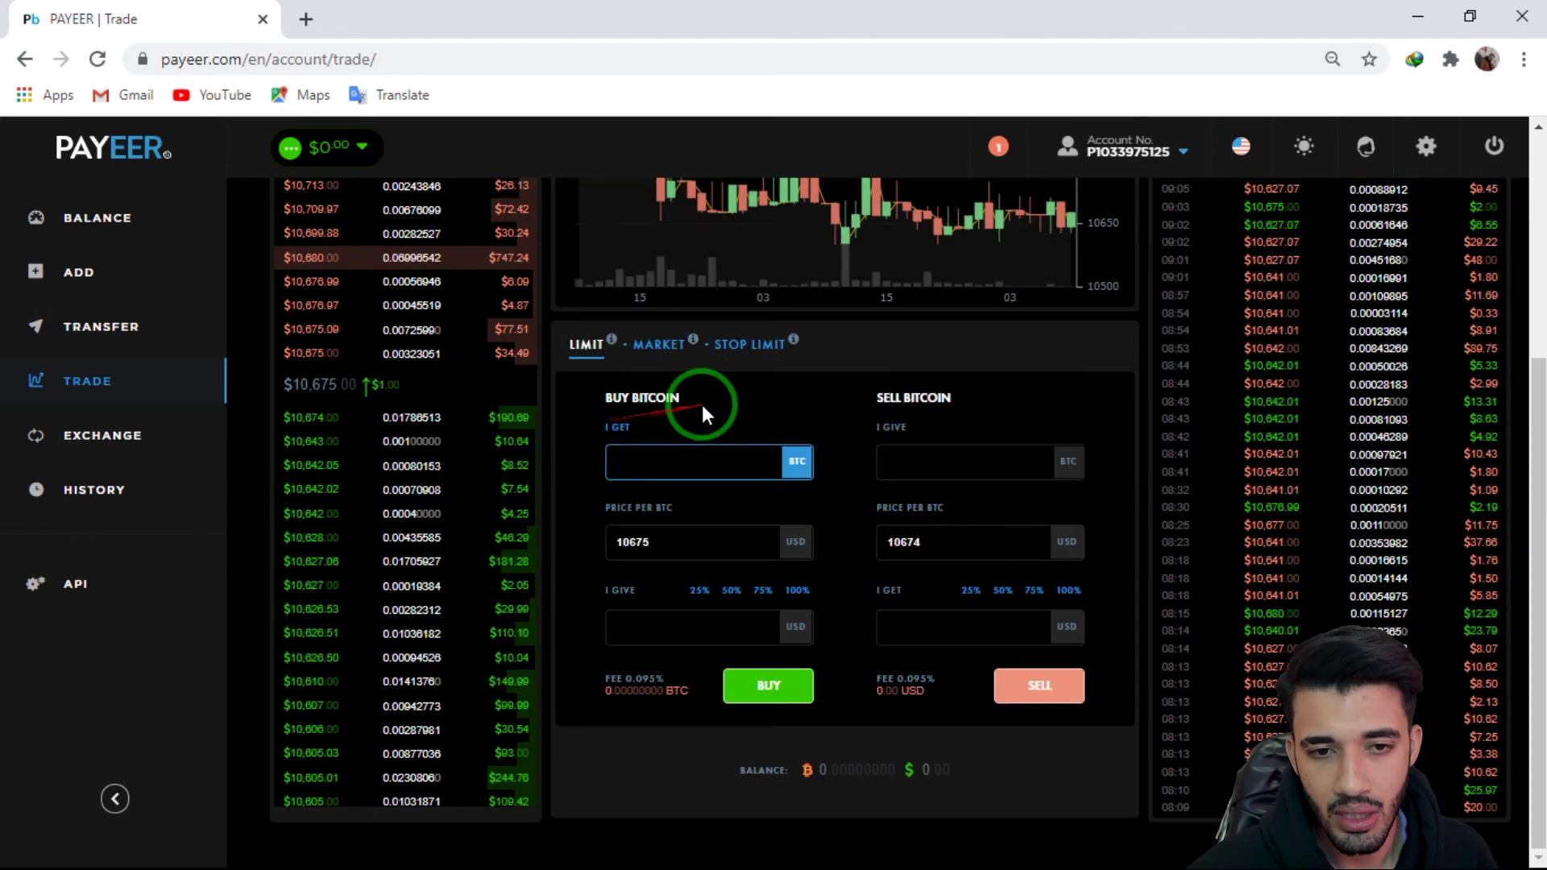
pyautogui.moveTo(685, 629)
pyautogui.mouseDown()
pyautogui.moveTo(710, 518)
pyautogui.moveTo(950, 390)
pyautogui.mouseUp()
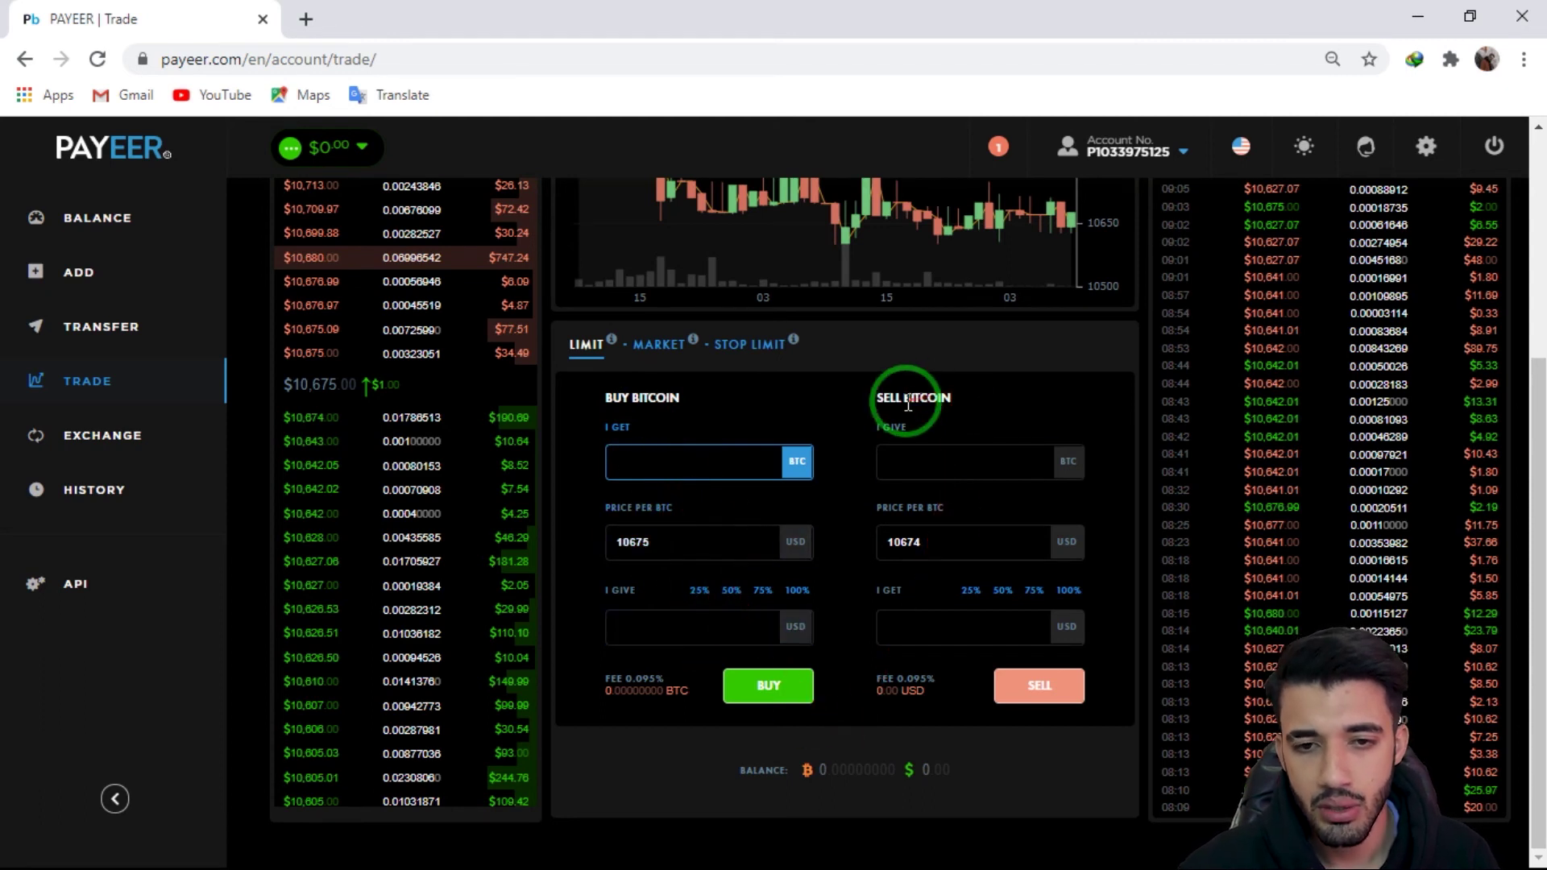
pyautogui.click(965, 600)
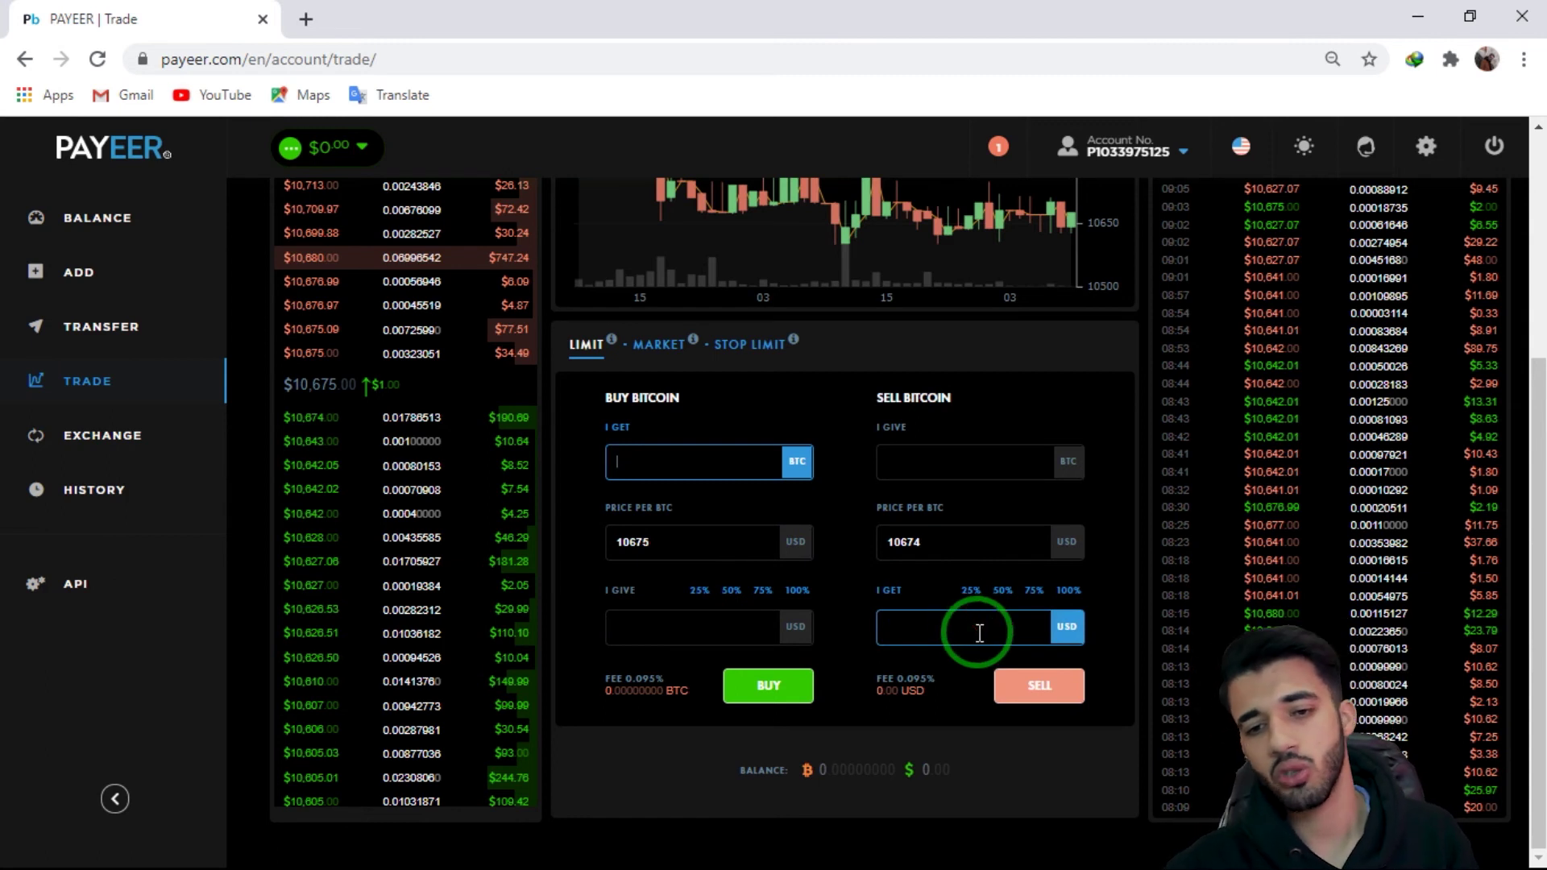
pyautogui.scroll(4, 568, 627)
pyautogui.moveTo(467, 346)
pyautogui.mouseDown()
pyautogui.moveTo(391, 211)
pyautogui.moveTo(354, 241)
pyautogui.mouseUp()
# Step: Switch the traded pair on the Trade page to LTC/USD
pyautogui.click(355, 233)
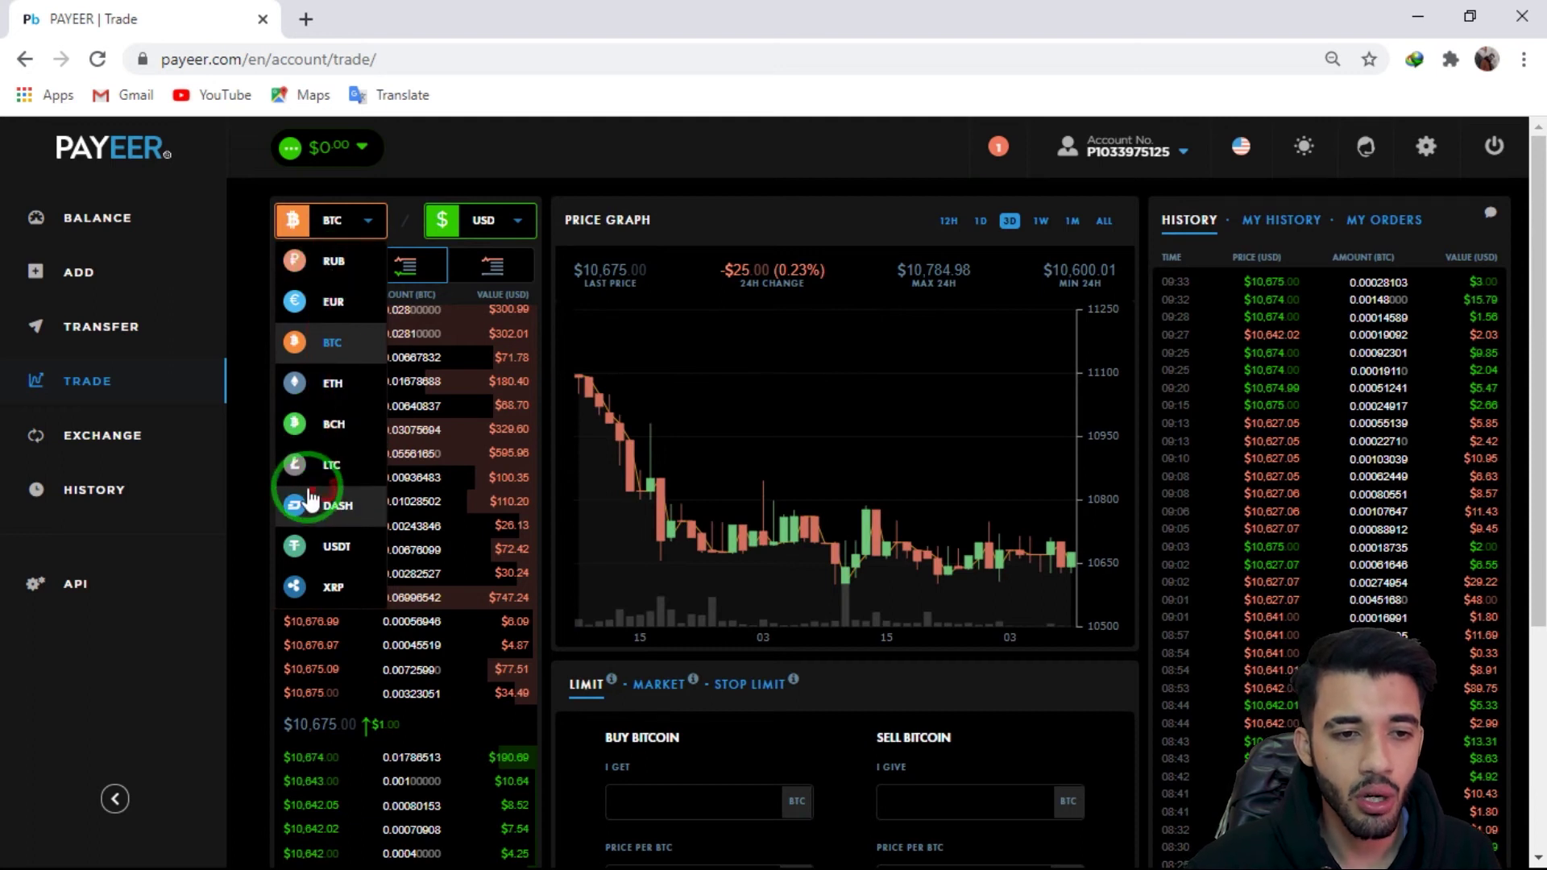
pyautogui.click(326, 467)
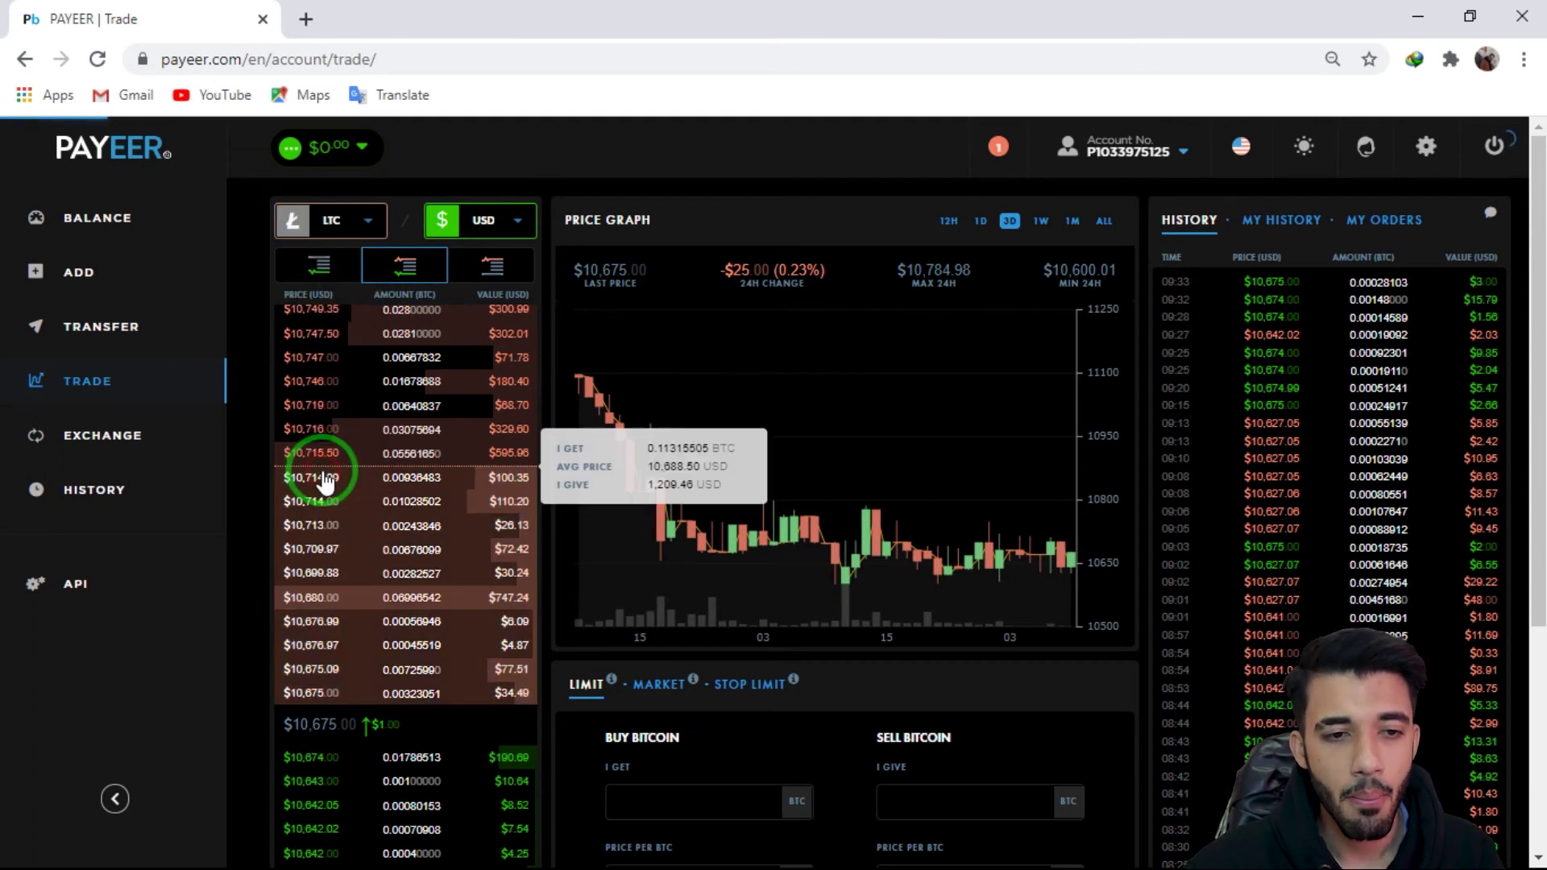
pyautogui.moveTo(459, 421); pyautogui.dragTo(642, 569)
pyautogui.scroll(-4, 641, 564)
pyautogui.scroll(4, 563, 383)
pyautogui.moveTo(532, 343)
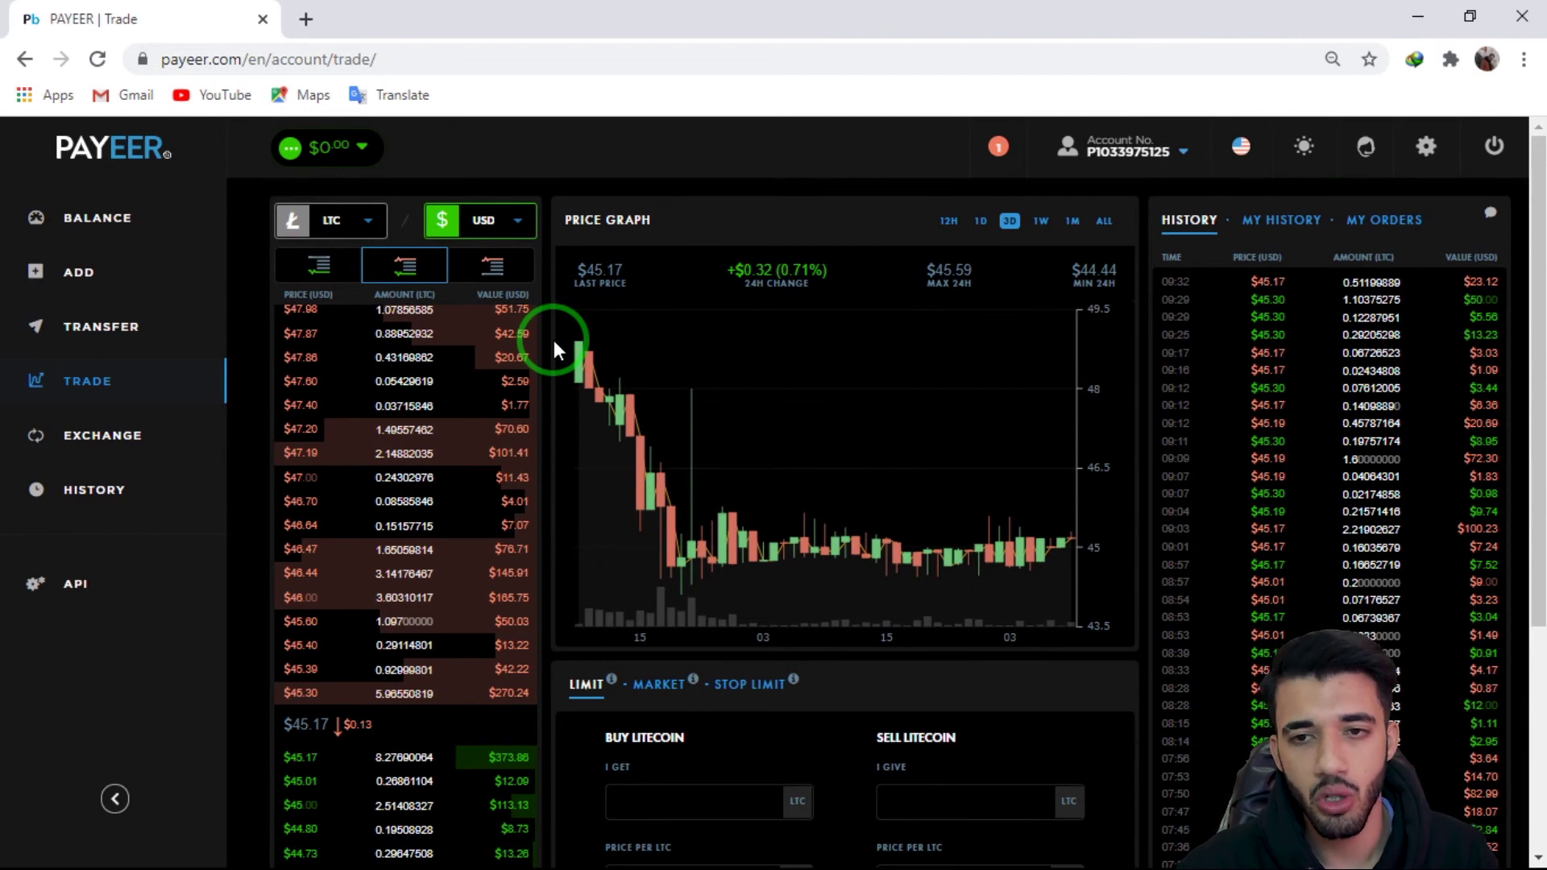
pyautogui.moveTo(406, 621)
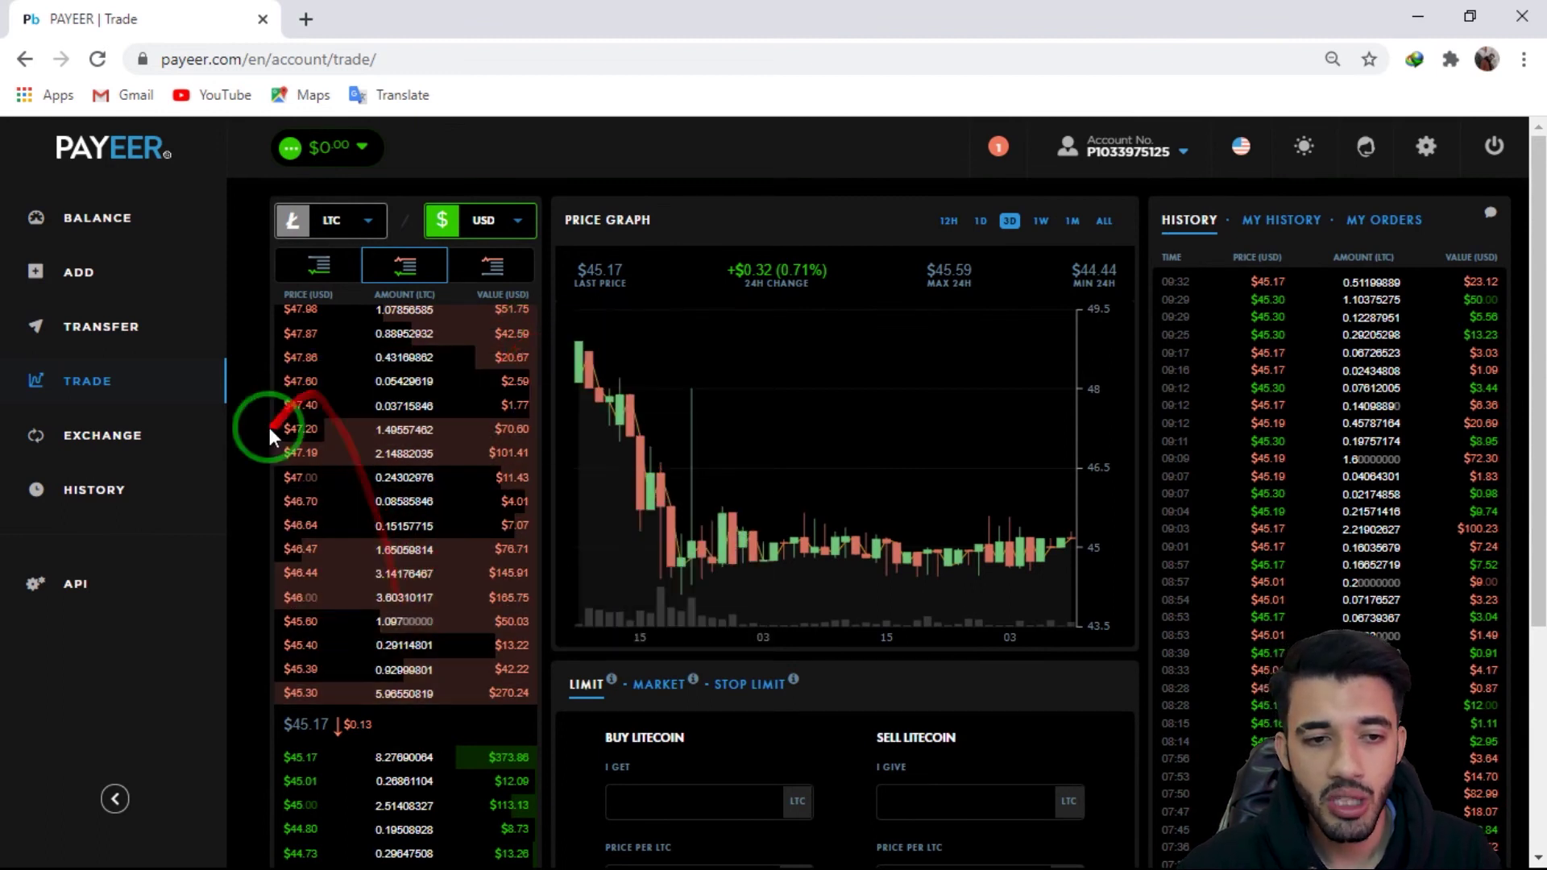
pyautogui.scroll(-4, 249, 465)
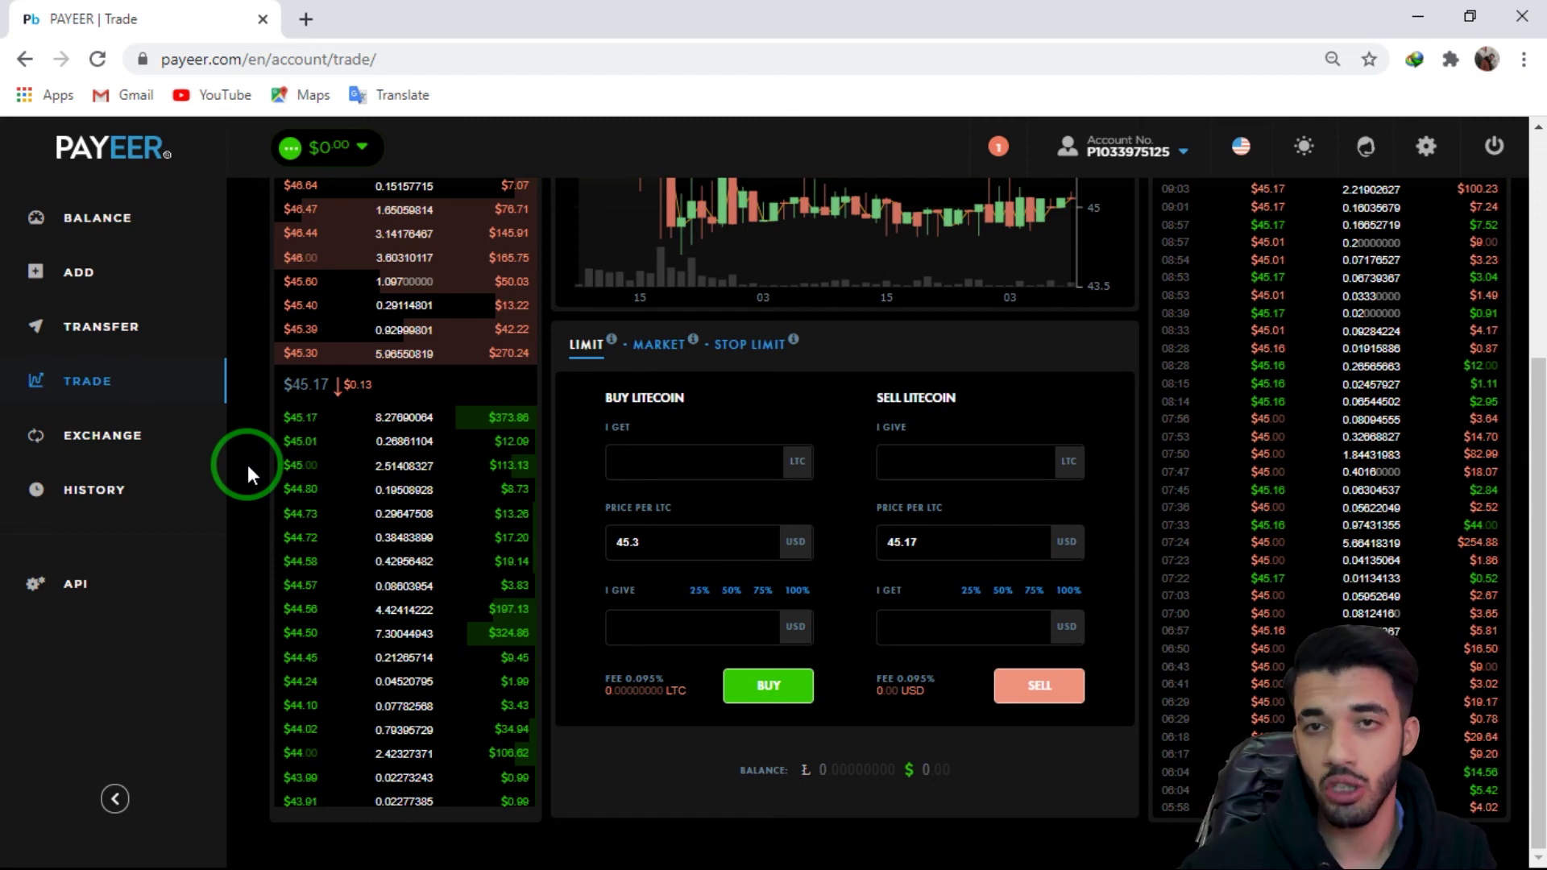
pyautogui.scroll(4, 949, 461)
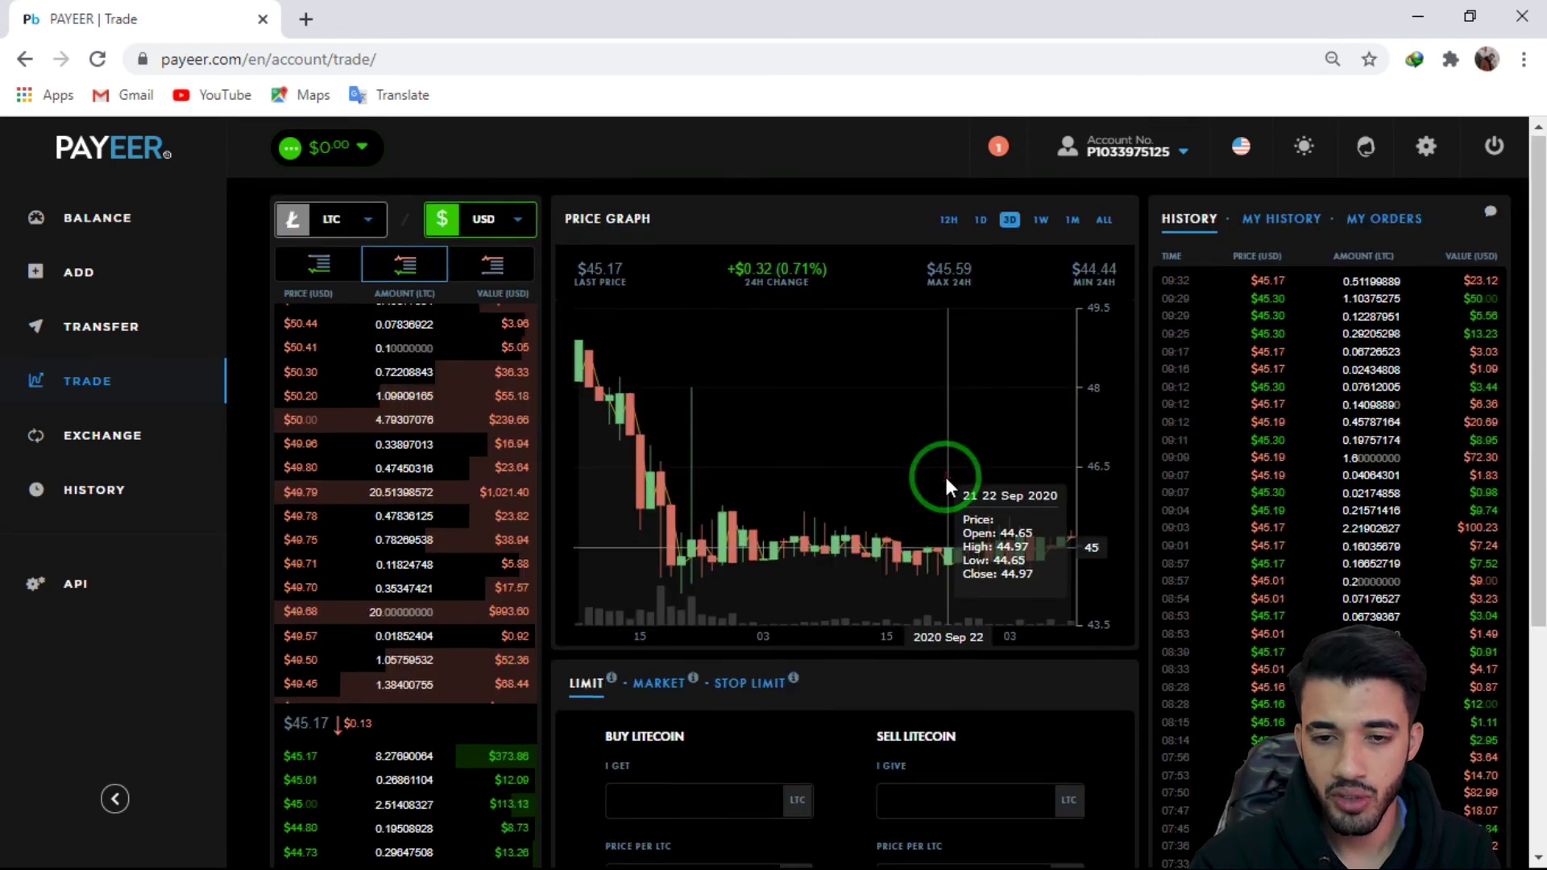
# Step: Sell 12 LTC at 45.17 USD for 542.04 USD in the Sell Litecoin limit form
pyautogui.scroll(-4, 945, 474)
pyautogui.click(942, 456)
pyautogui.write('12')
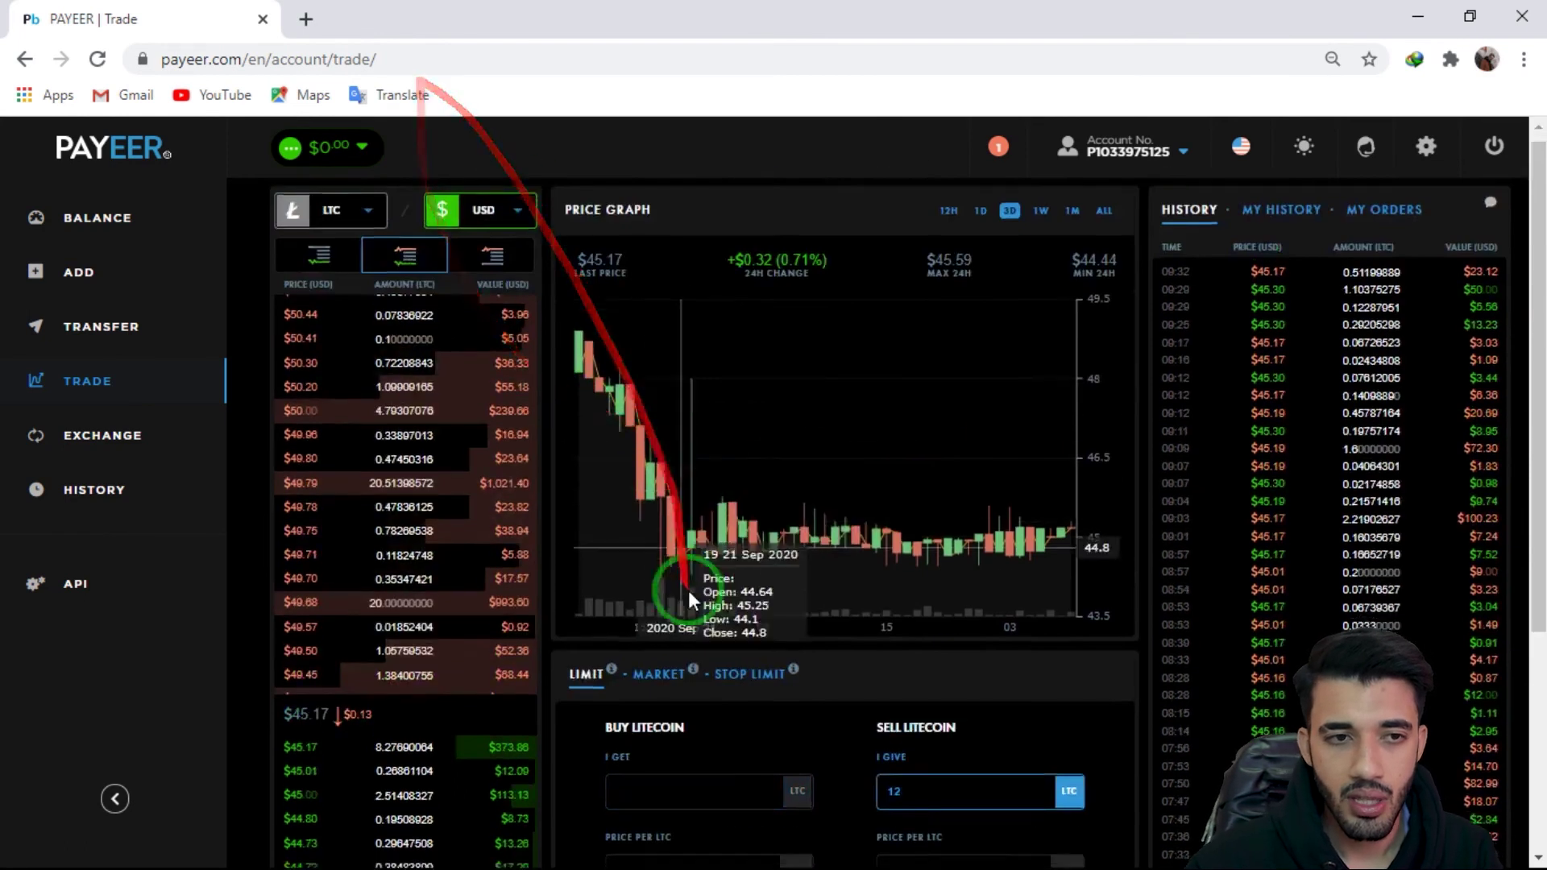
pyautogui.scroll(-4, 673, 588)
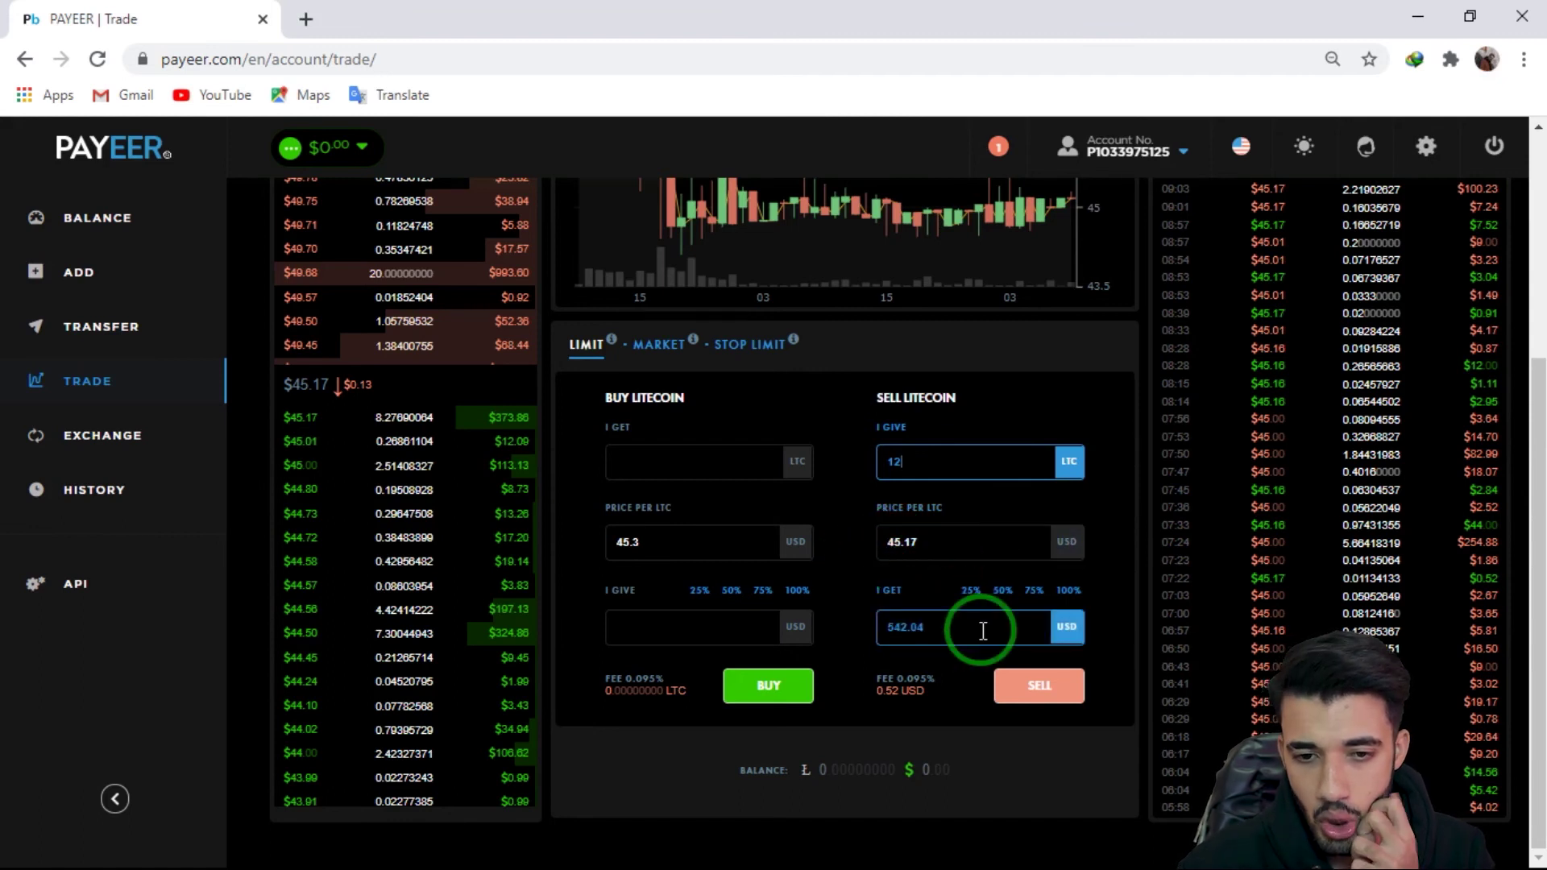
pyautogui.click(1037, 691)
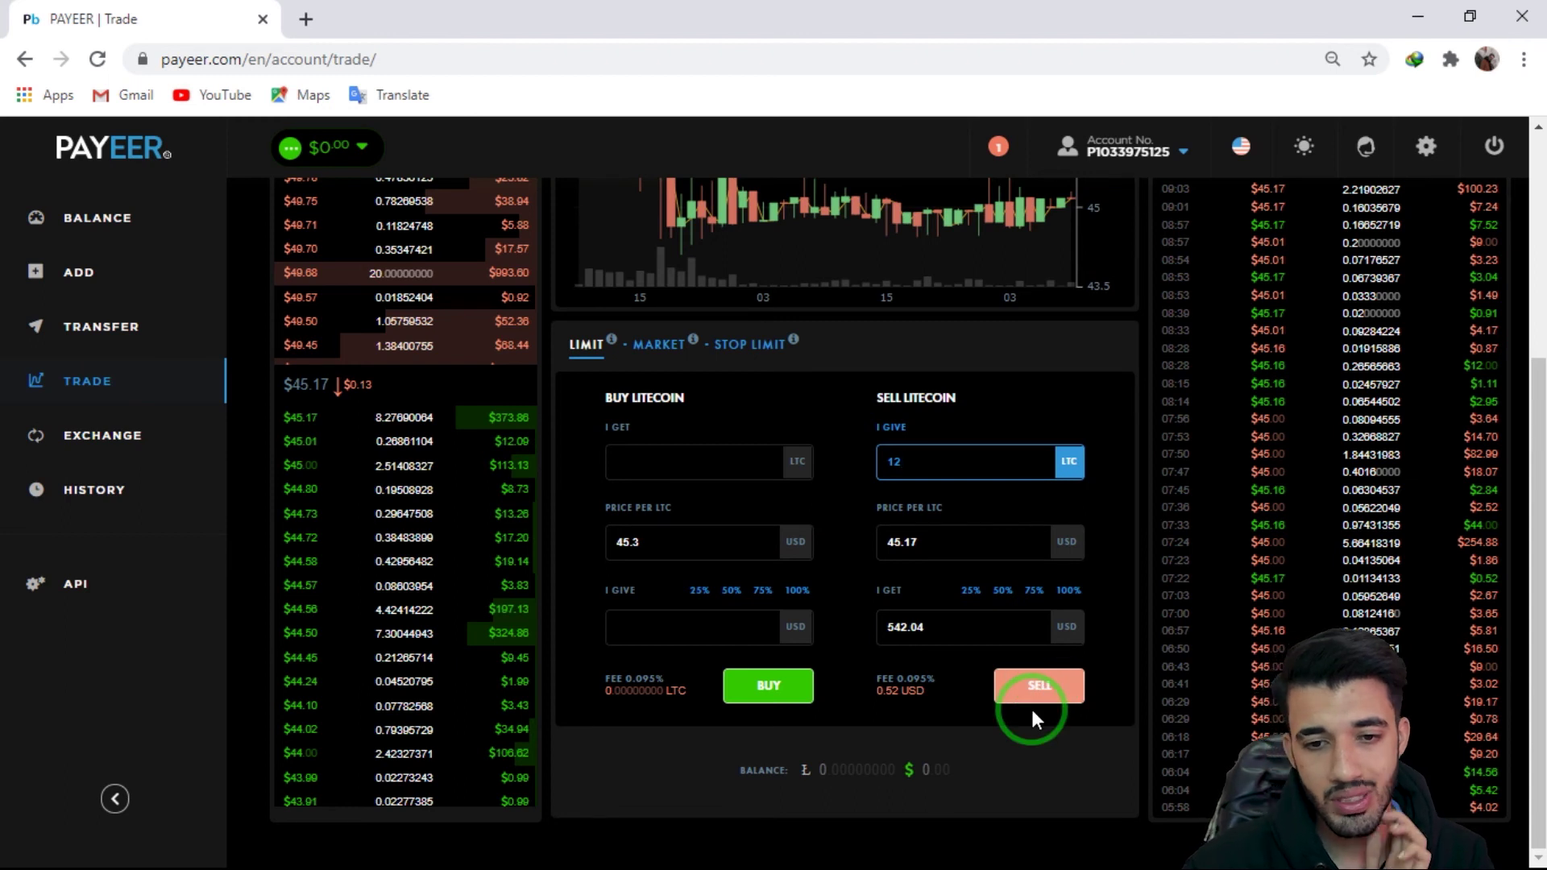
pyautogui.scroll(4, 564, 564)
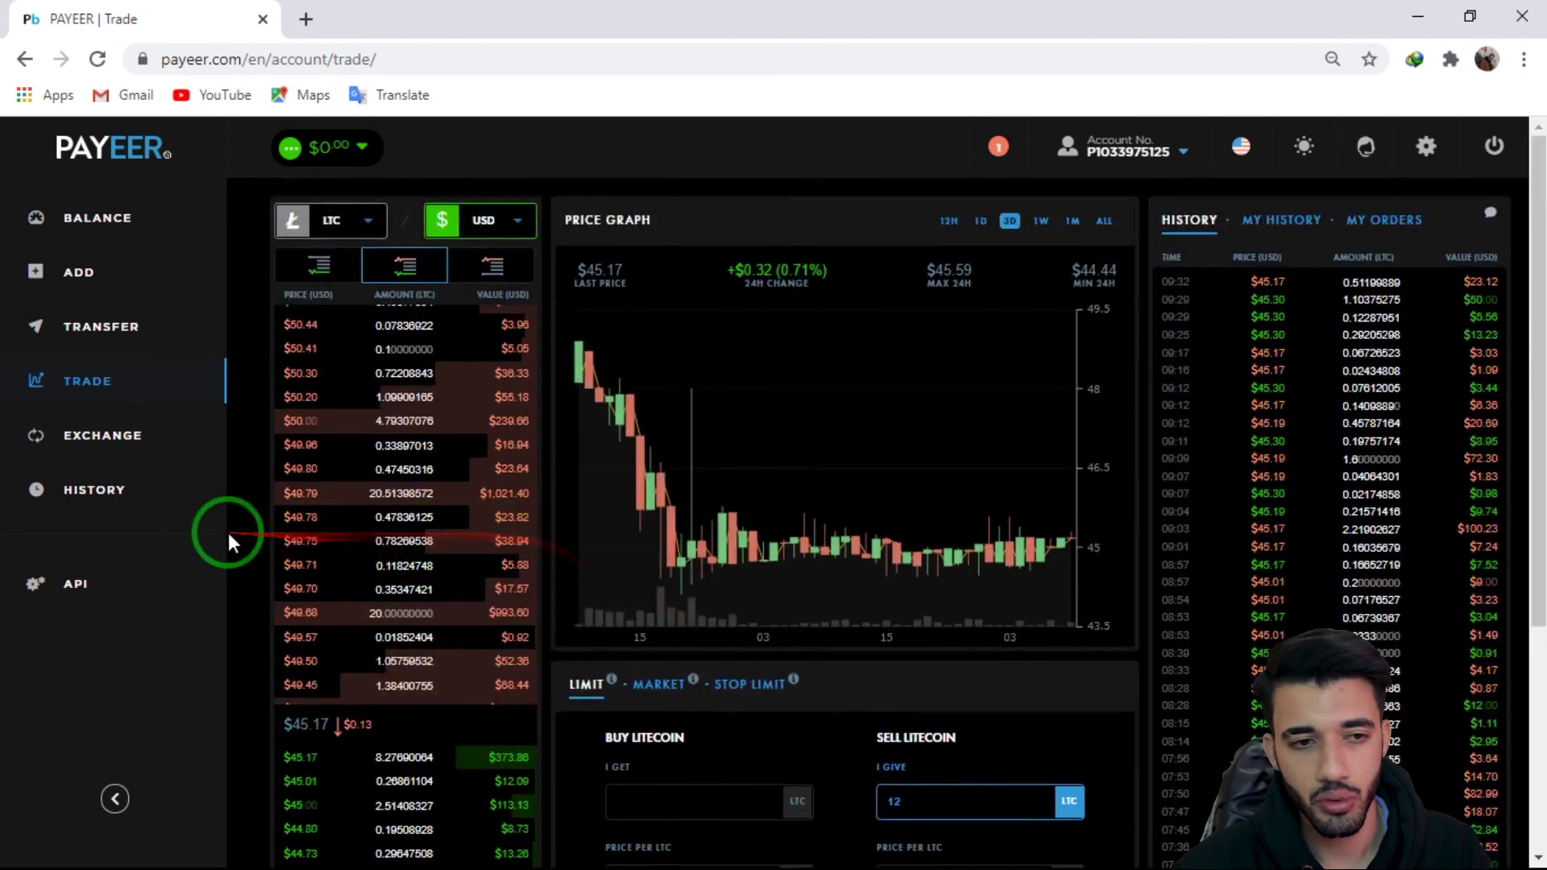
# Step: On the Exchange page, set the exchange from the ETH account to the BTC account
pyautogui.click(166, 453)
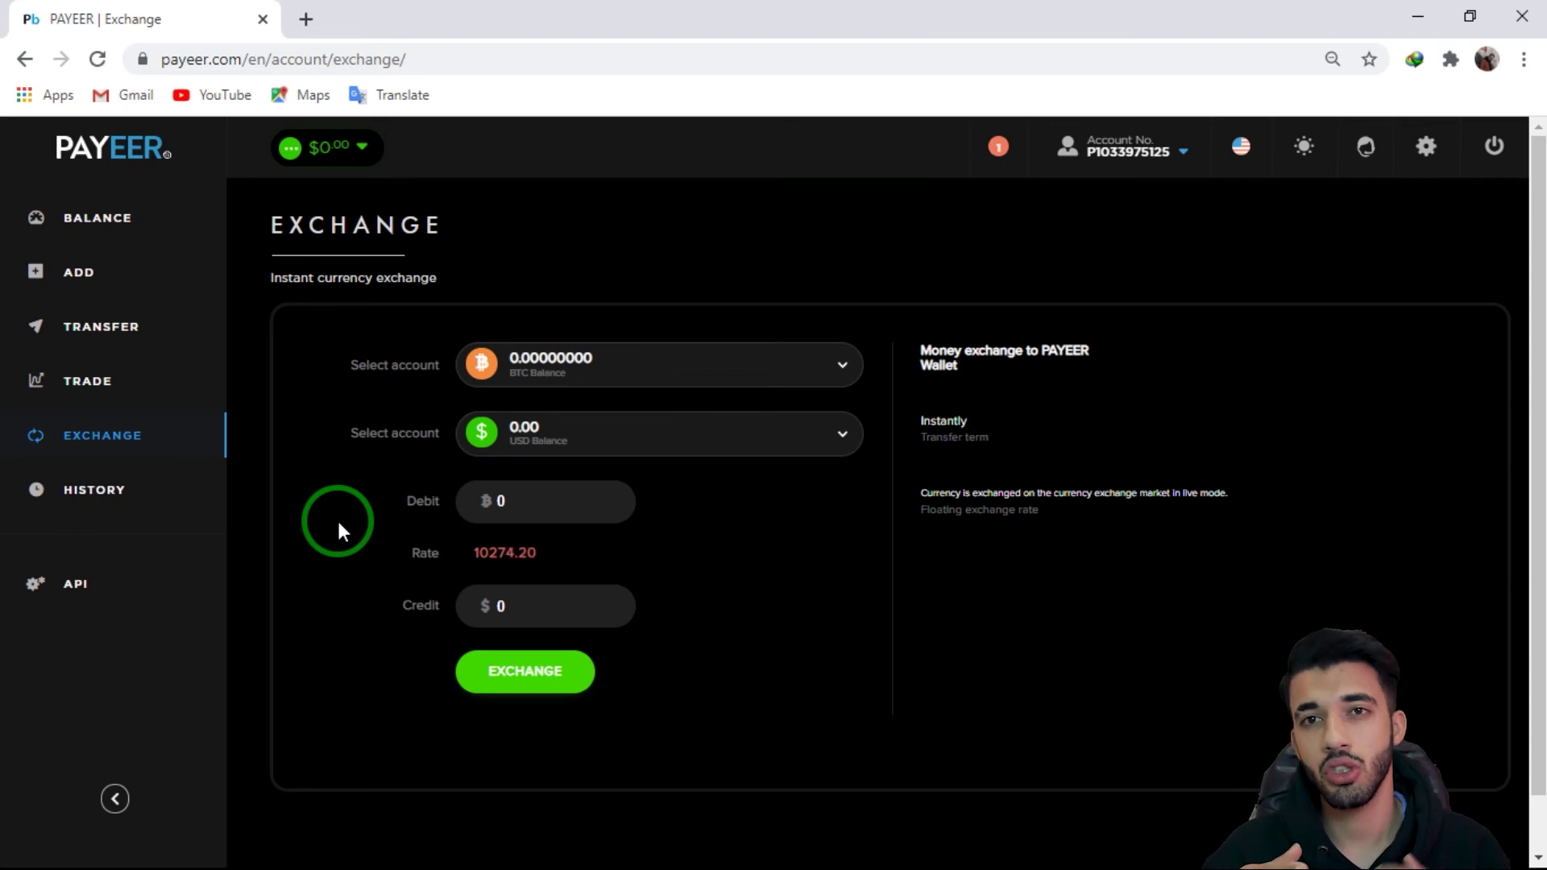
pyautogui.click(722, 376)
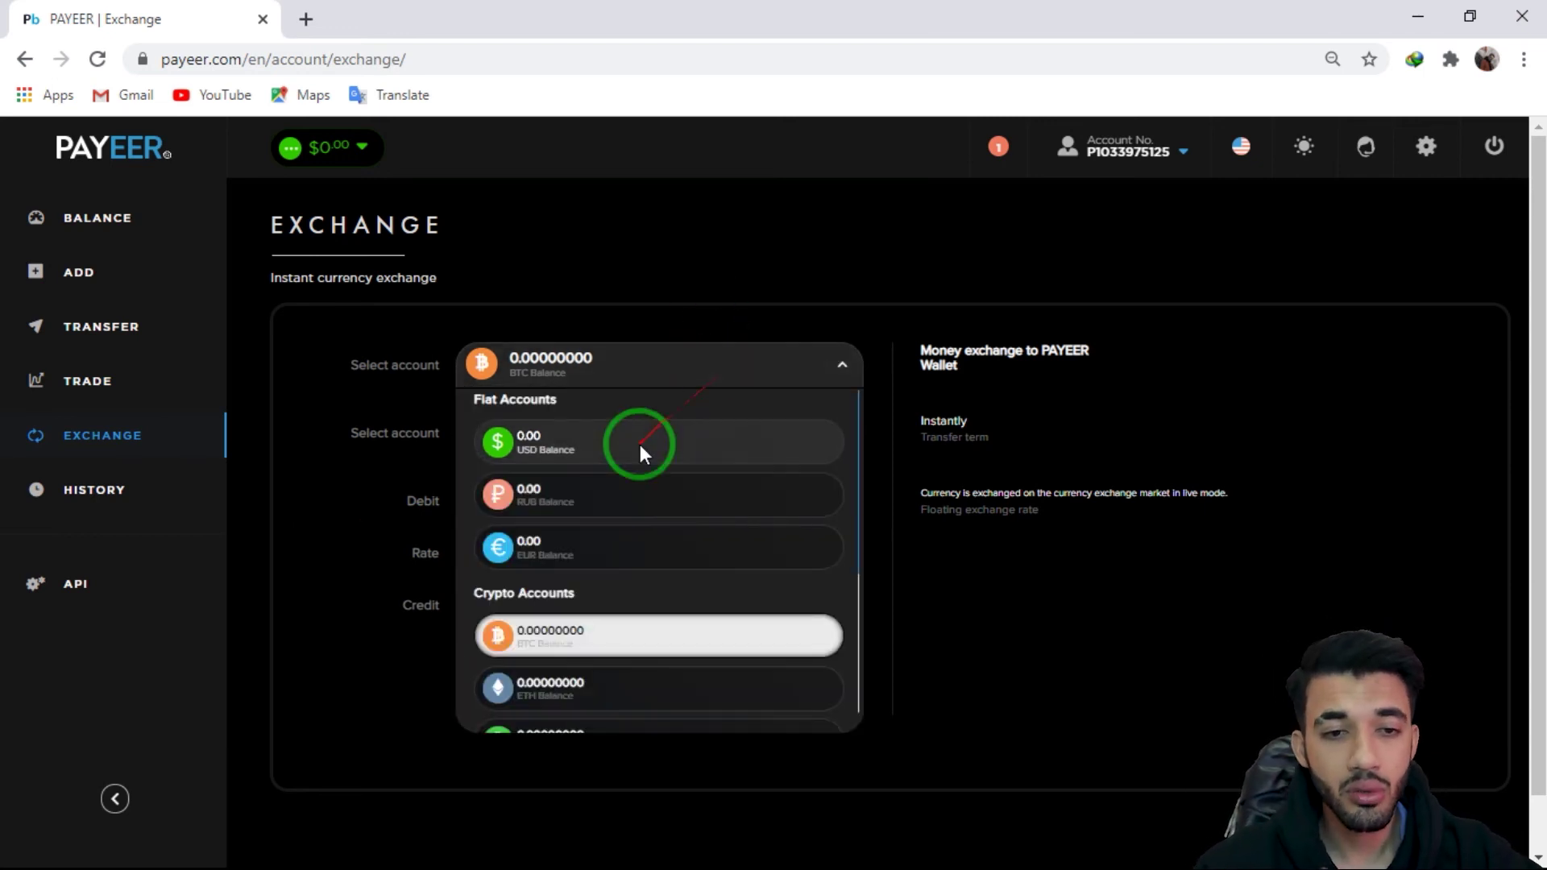
pyautogui.scroll(-3, 690, 656)
pyautogui.click(611, 438)
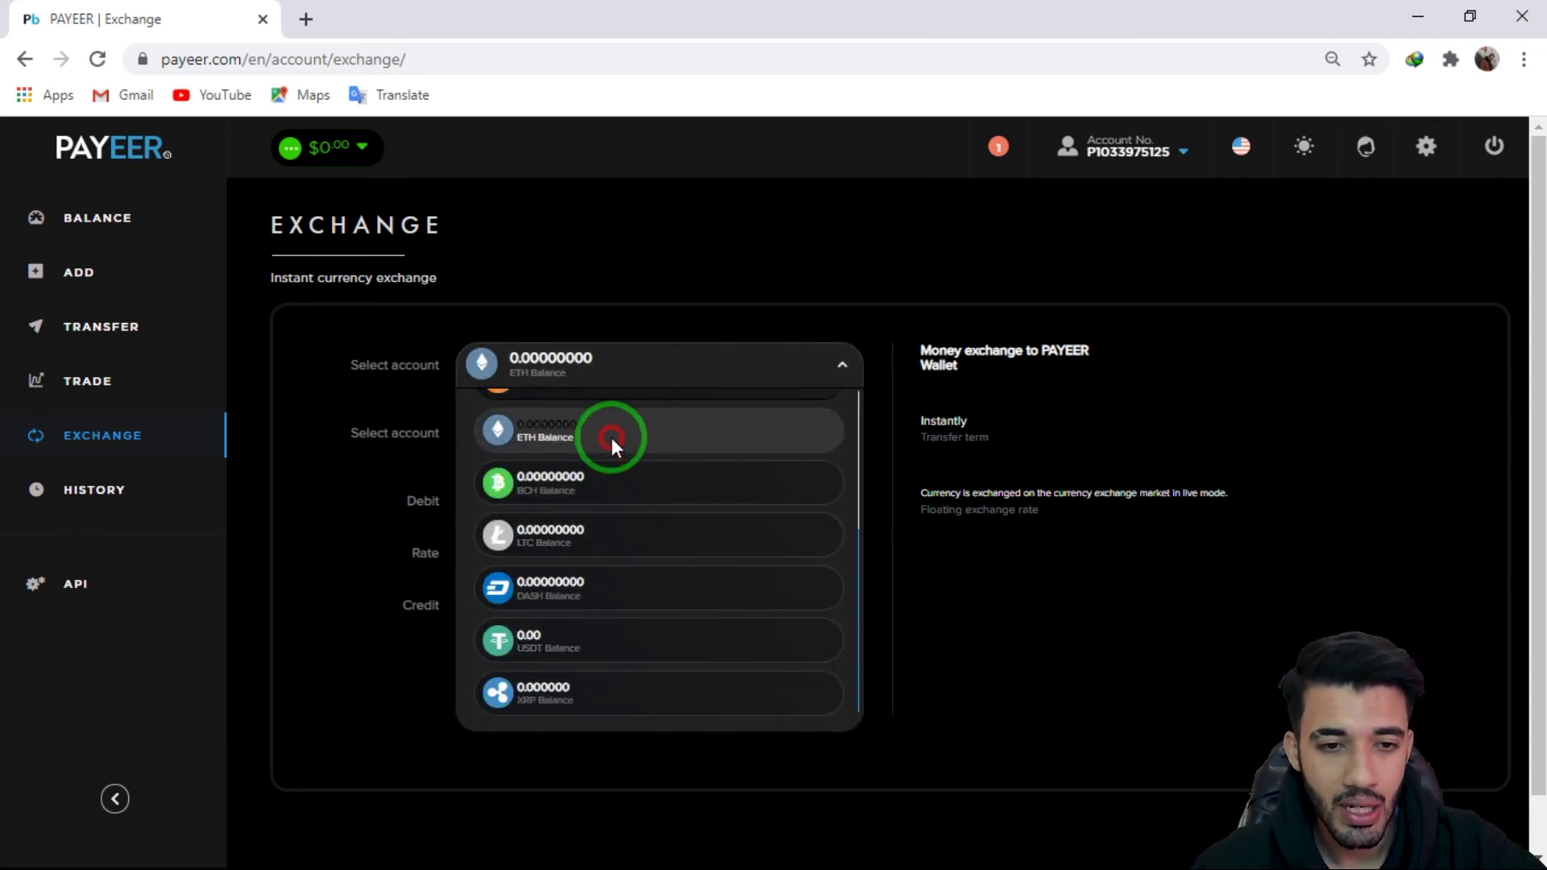
pyautogui.click(636, 445)
pyautogui.scroll(-3, 624, 622)
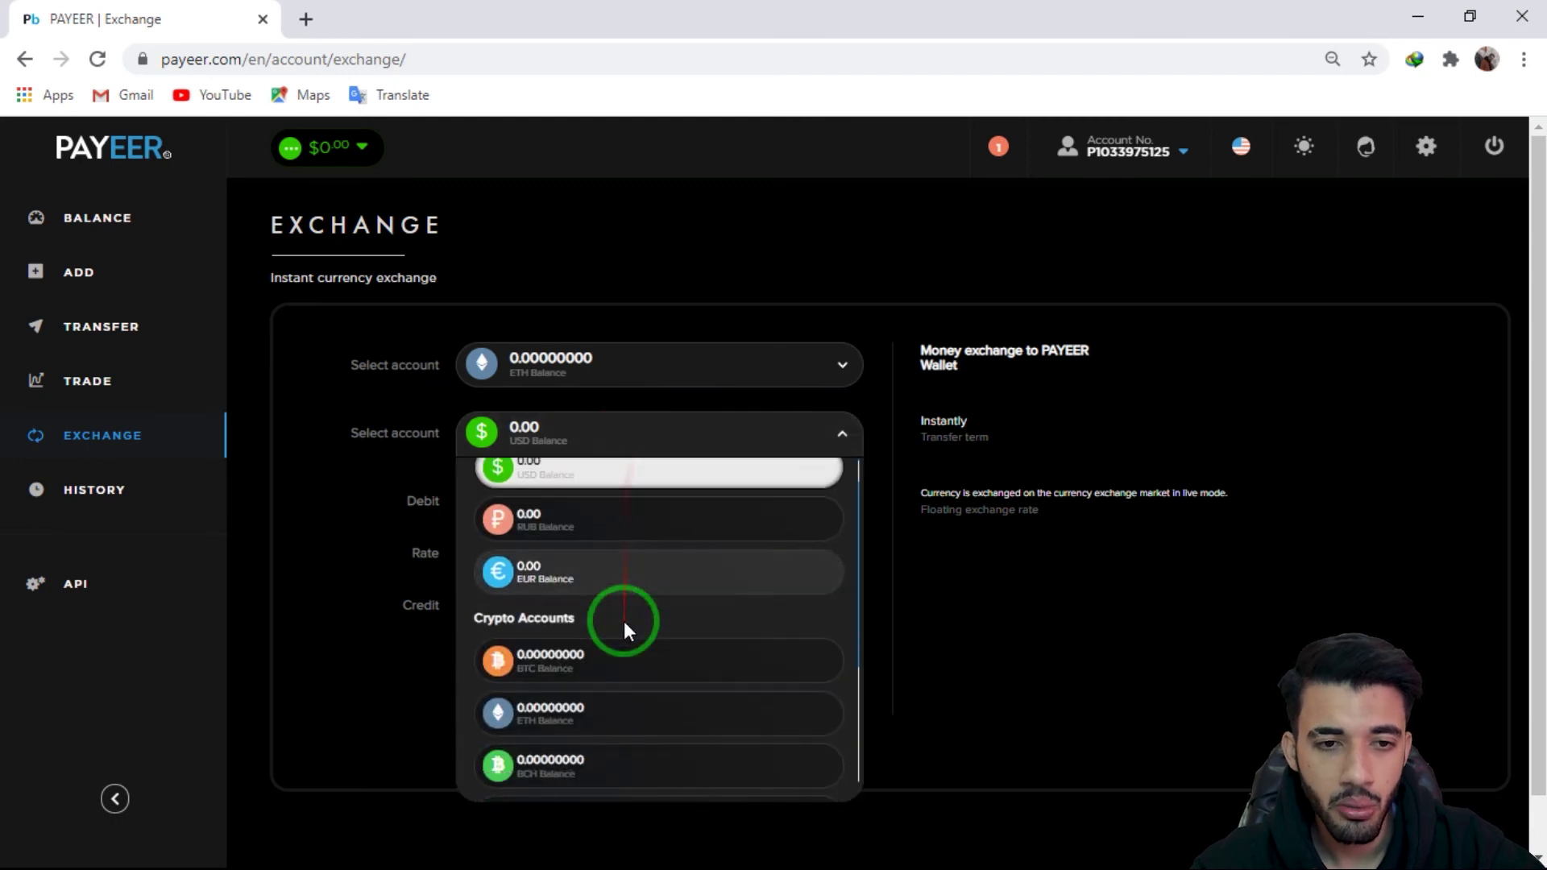
pyautogui.click(626, 610)
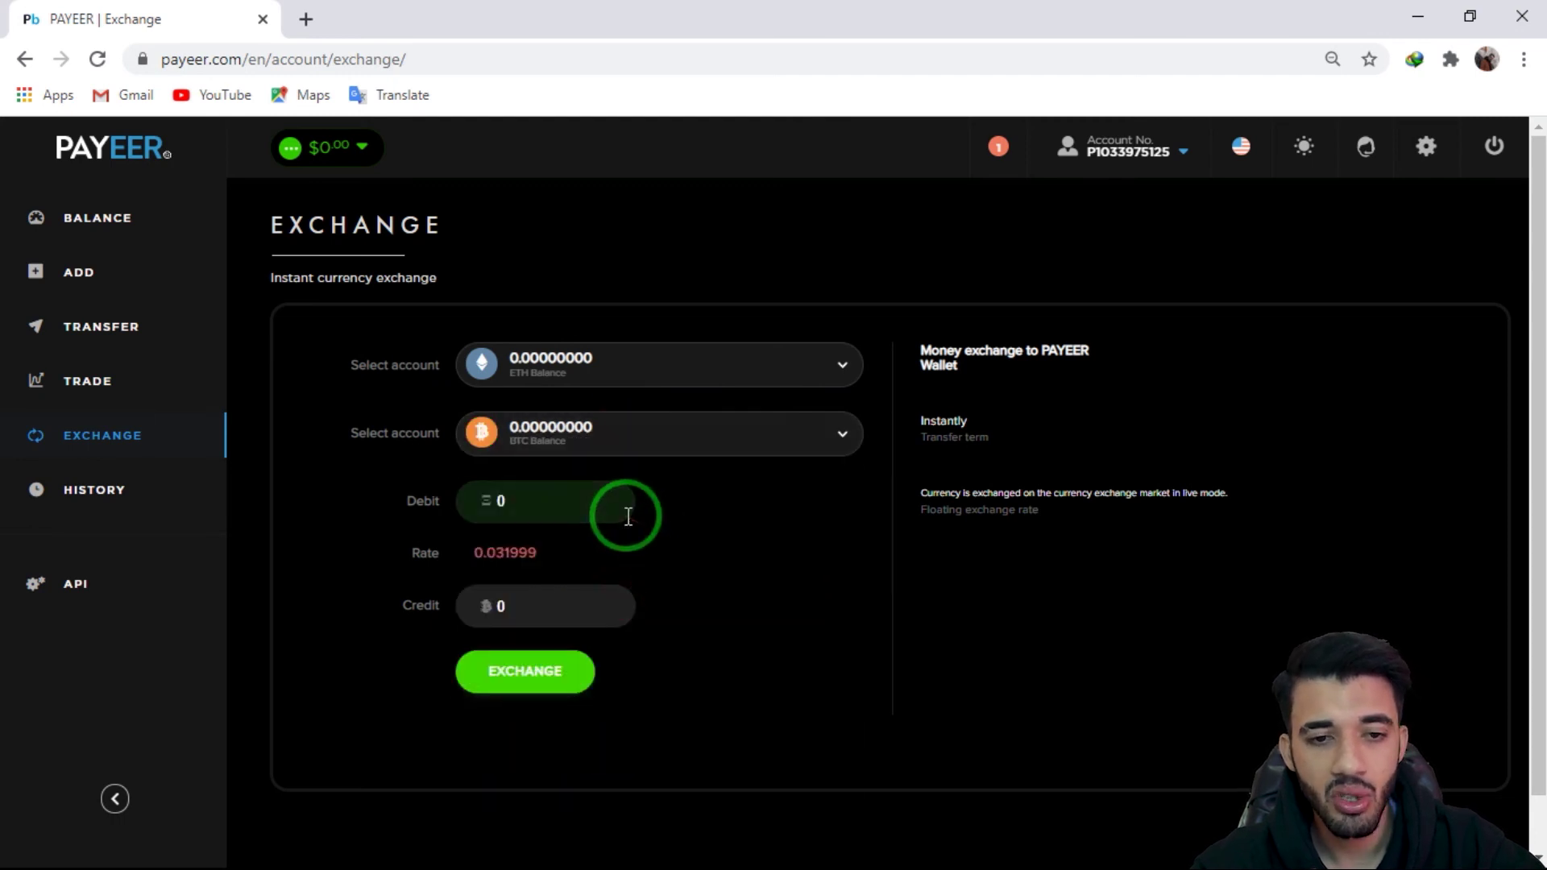
# Step: Enter 1 ETH as the debit amount, giving a 0.032002 BTC credit
pyautogui.click(617, 510)
pyautogui.doubleClick(463, 510)
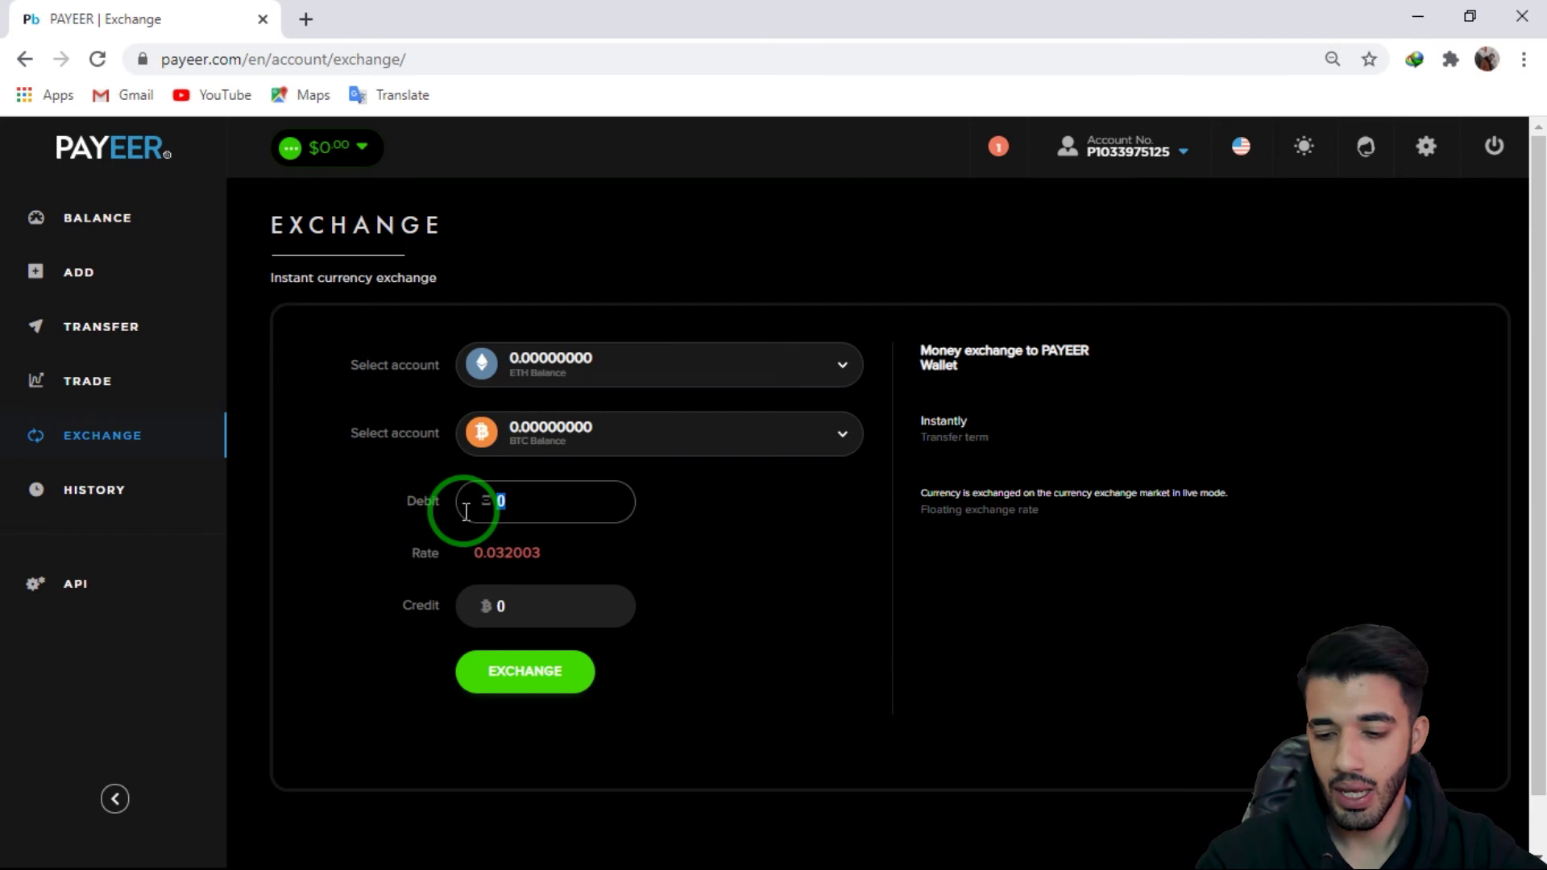
pyautogui.write('12')
pyautogui.press('BackSpace')
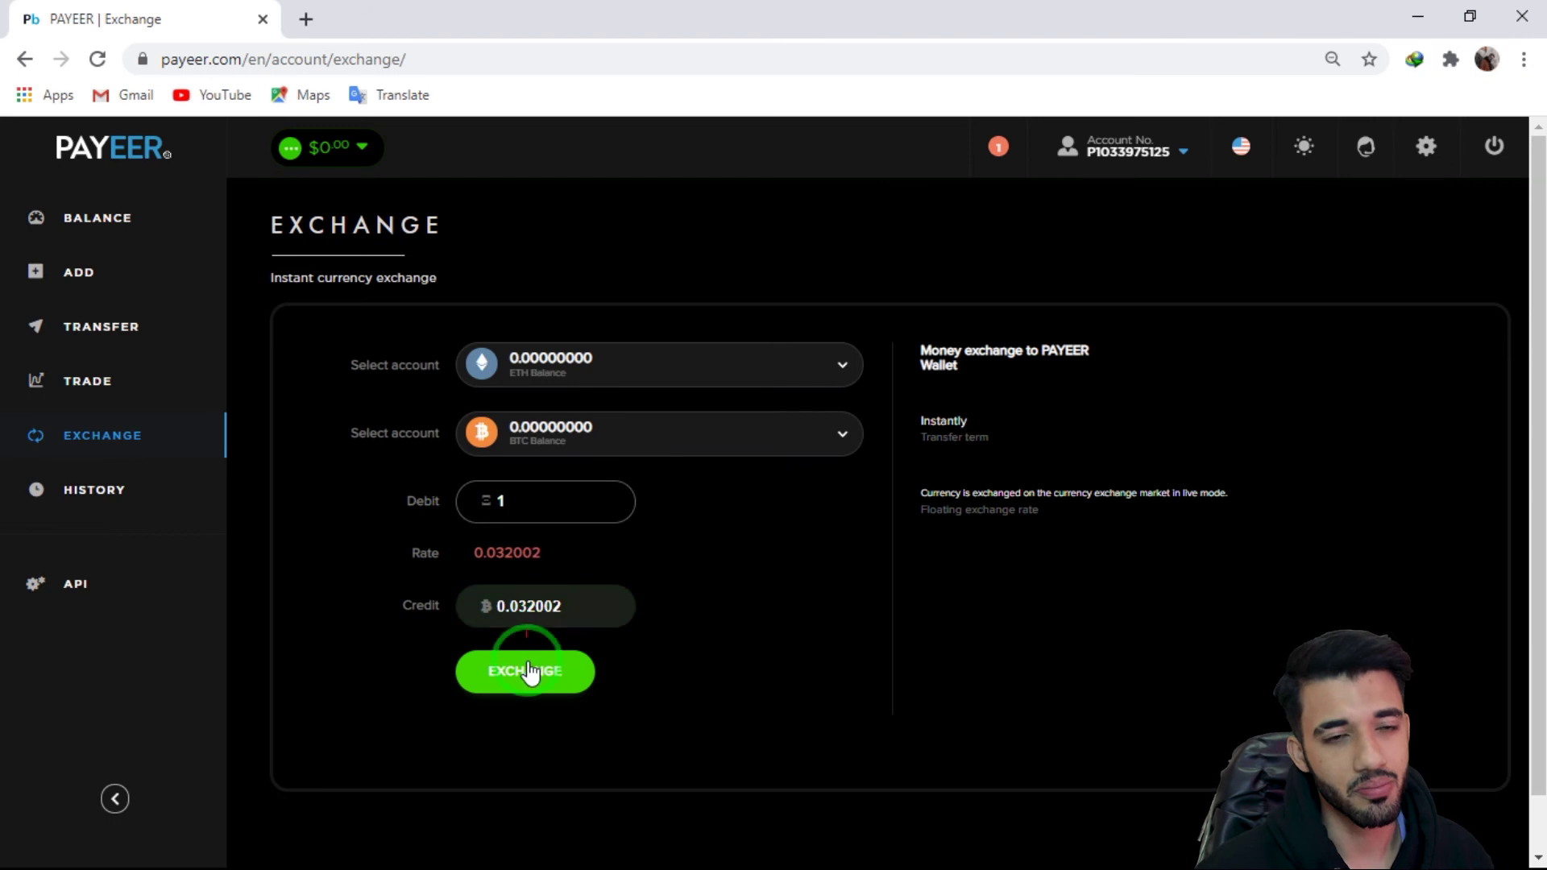
# Step: Review the source account list leaving ETH selected, then view the empty transaction History
pyautogui.click(668, 364)
pyautogui.scroll(-1, 663, 483)
pyautogui.scroll(3, 613, 533)
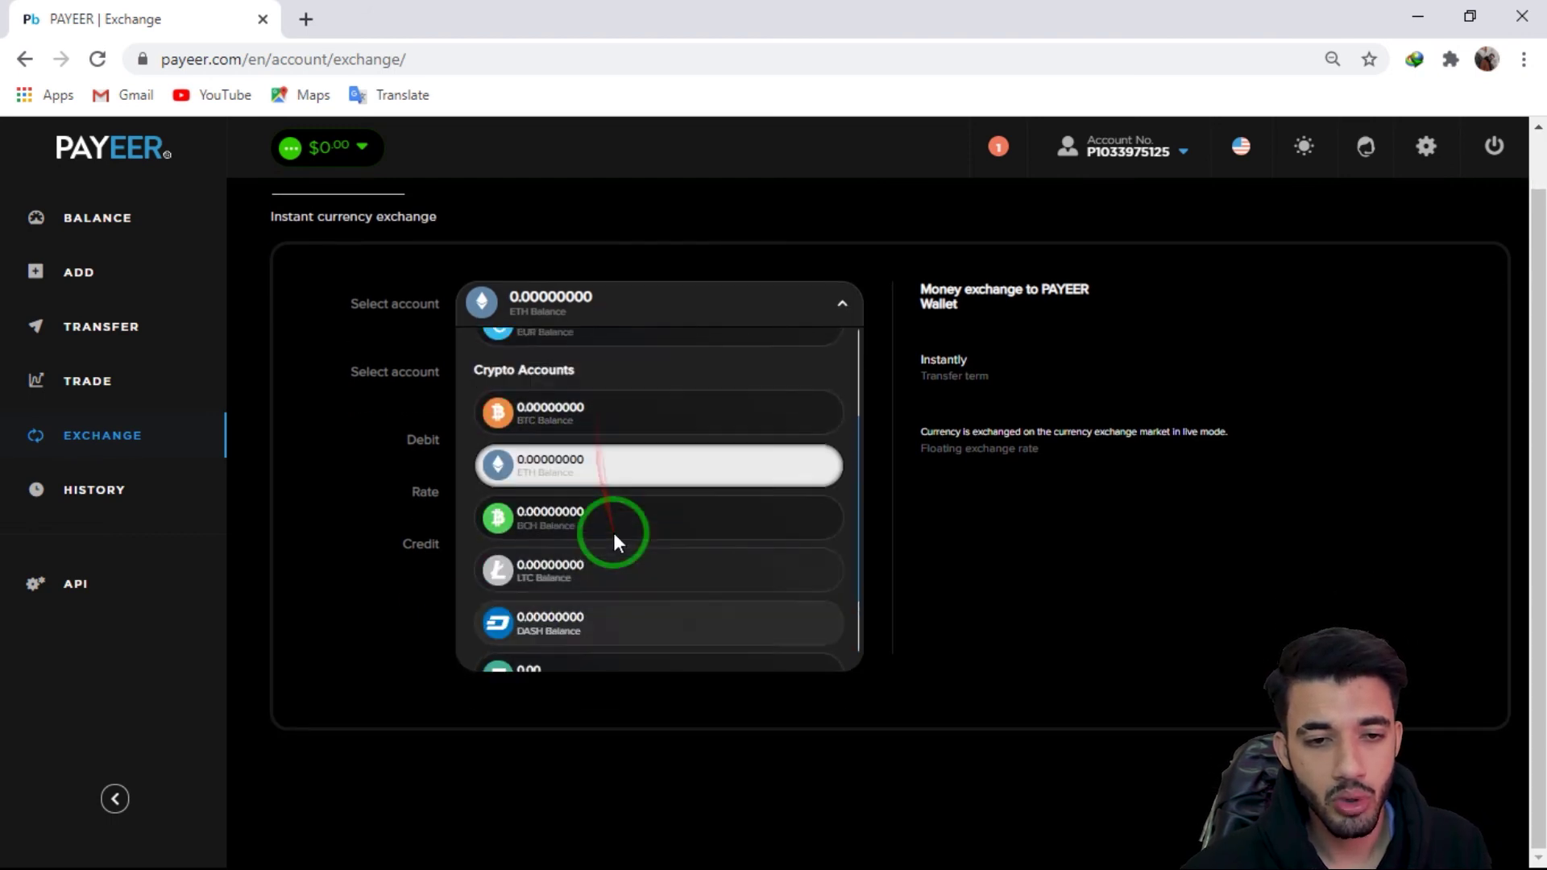
pyautogui.scroll(-3, 569, 553)
pyautogui.moveTo(554, 538)
pyautogui.mouseDown()
pyautogui.moveTo(650, 542)
pyautogui.moveTo(707, 349)
pyautogui.moveTo(627, 544)
pyautogui.moveTo(758, 526)
pyautogui.mouseUp()
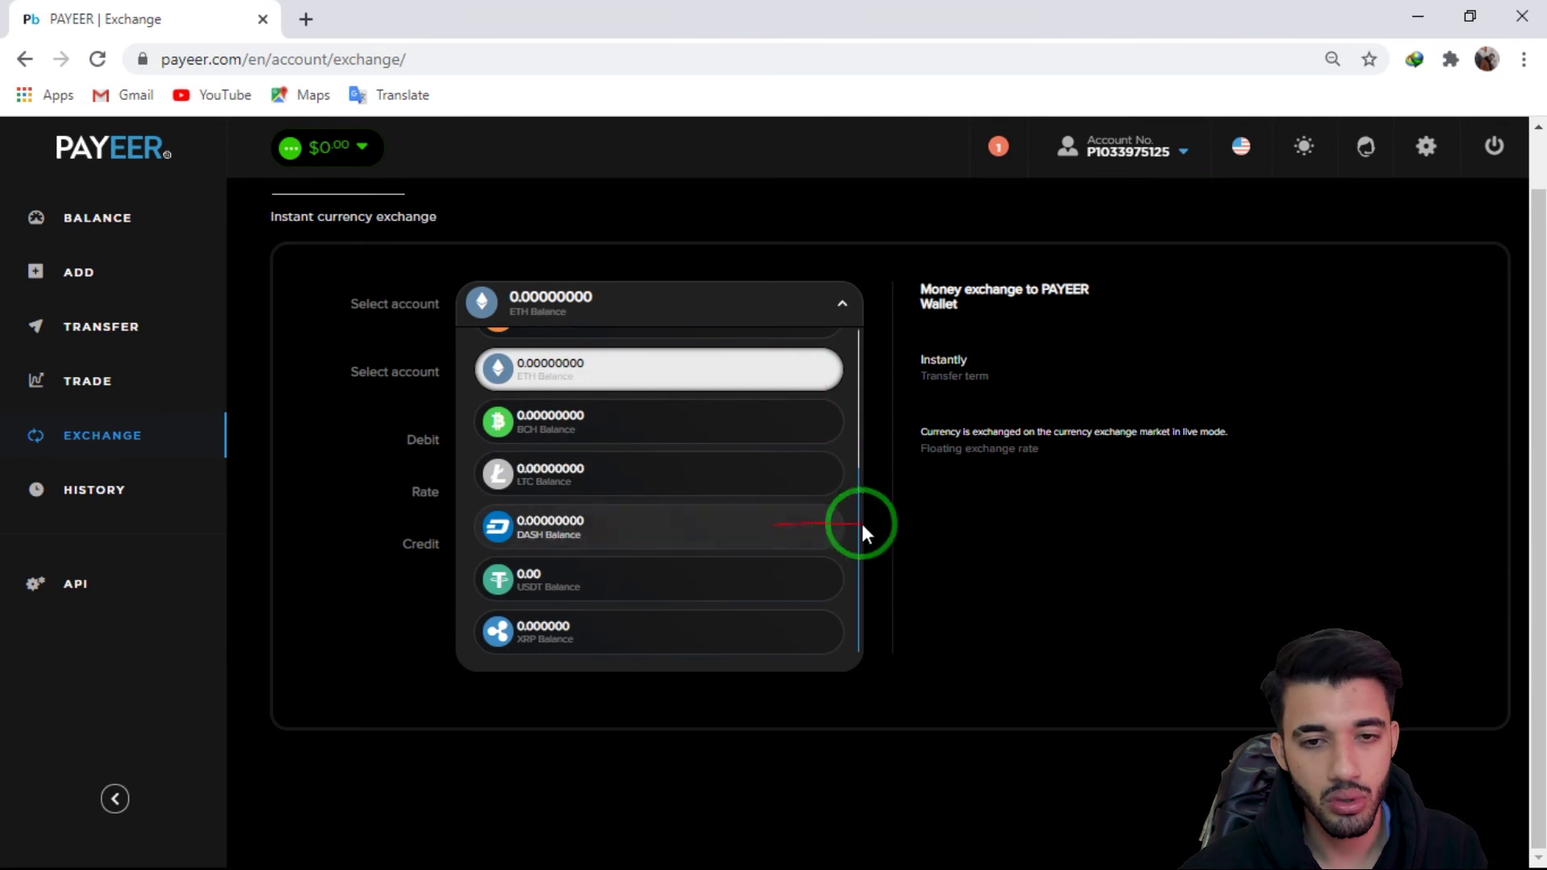
pyautogui.click(867, 486)
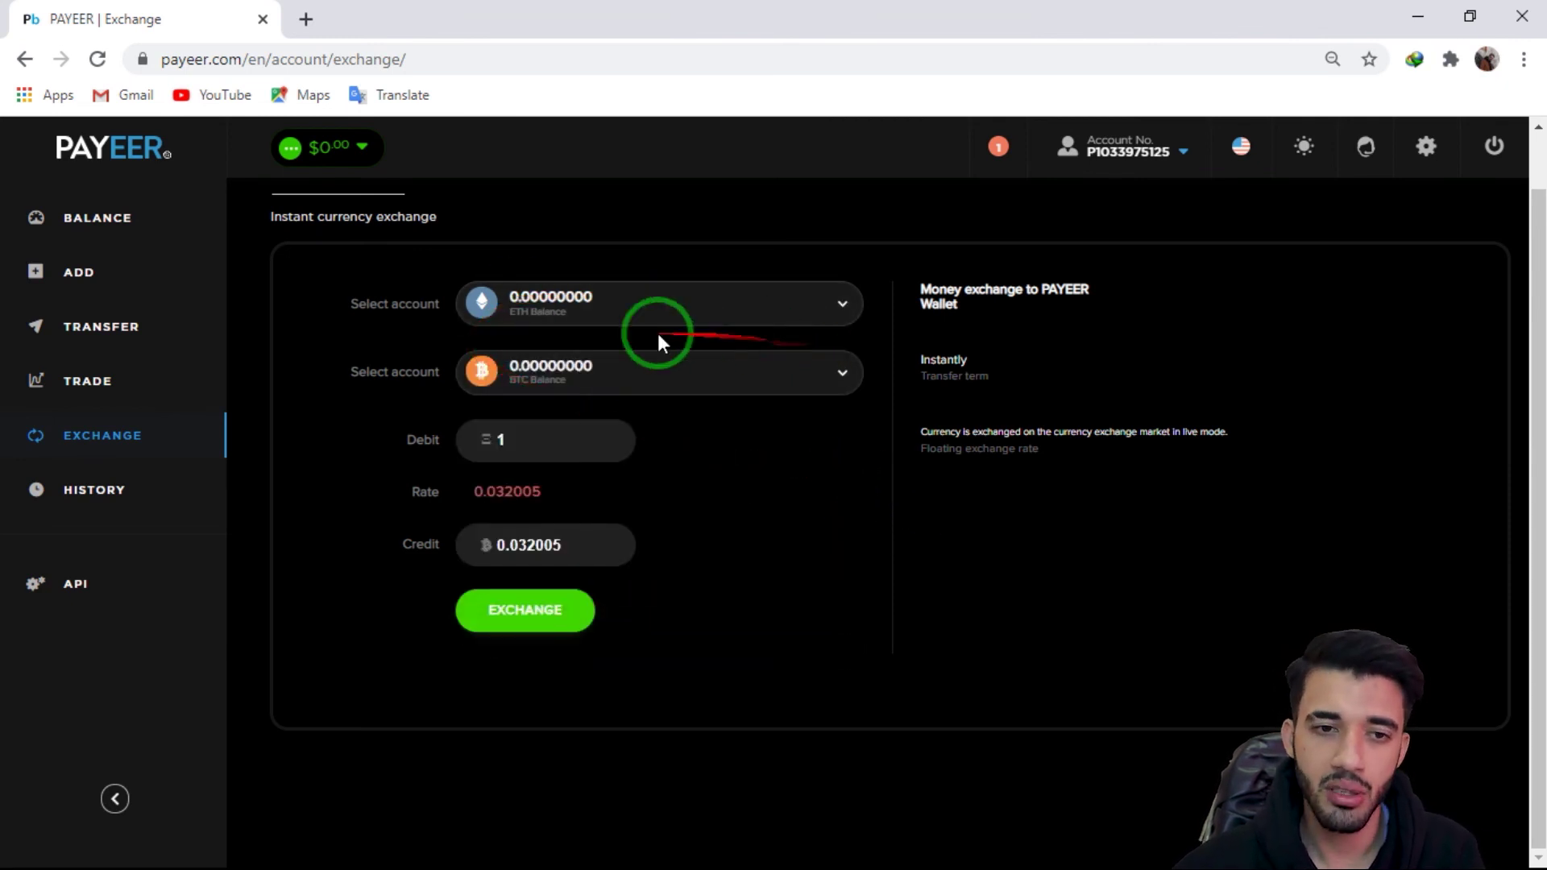
pyautogui.click(93, 488)
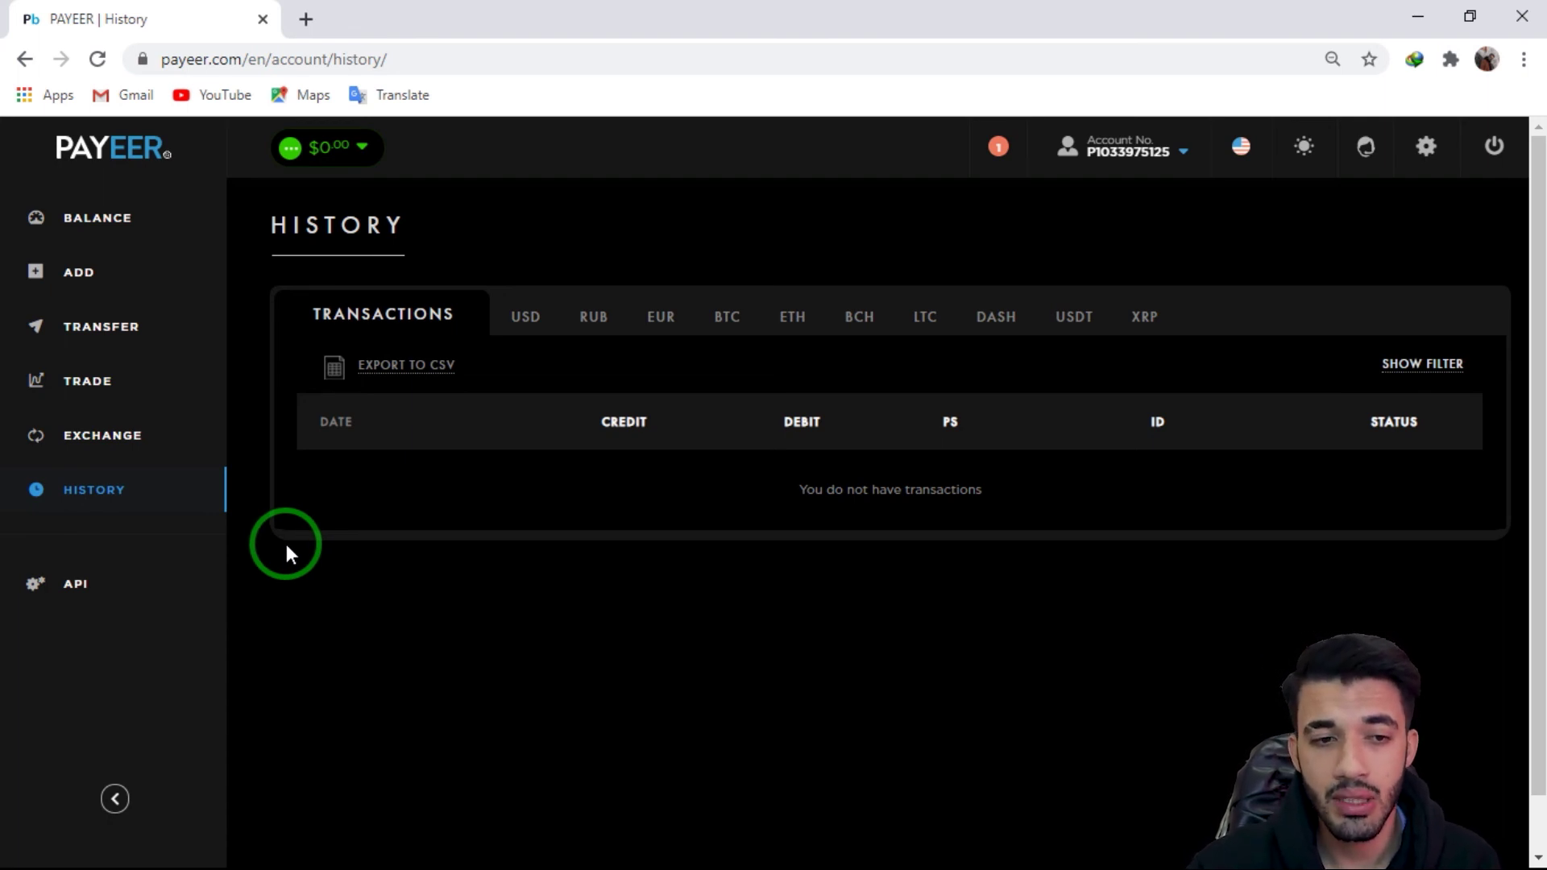
pyautogui.moveTo(287, 544)
pyautogui.mouseDown()
pyautogui.moveTo(788, 427)
pyautogui.moveTo(794, 494)
pyautogui.moveTo(1076, 496)
pyautogui.moveTo(781, 625)
pyautogui.moveTo(863, 535)
pyautogui.moveTo(935, 577)
pyautogui.moveTo(371, 504)
pyautogui.moveTo(335, 397)
pyautogui.moveTo(1539, 449)
pyautogui.moveTo(736, 539)
pyautogui.moveTo(299, 471)
pyautogui.moveTo(1346, 428)
pyautogui.moveTo(1459, 606)
pyautogui.mouseUp()
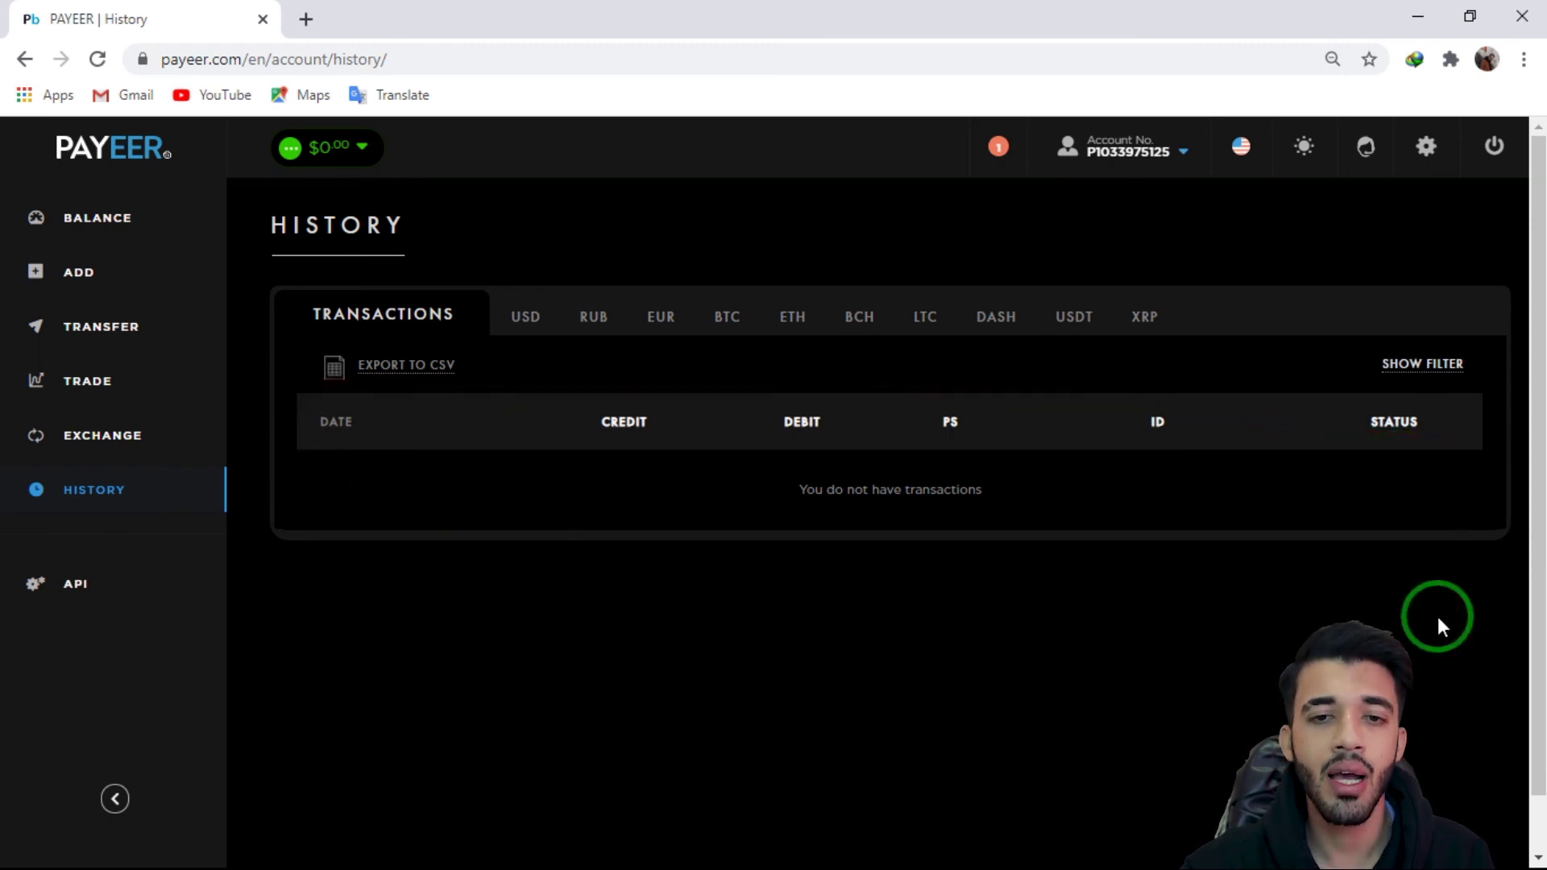
pyautogui.moveTo(1439, 618); pyautogui.dragTo(1257, 582)
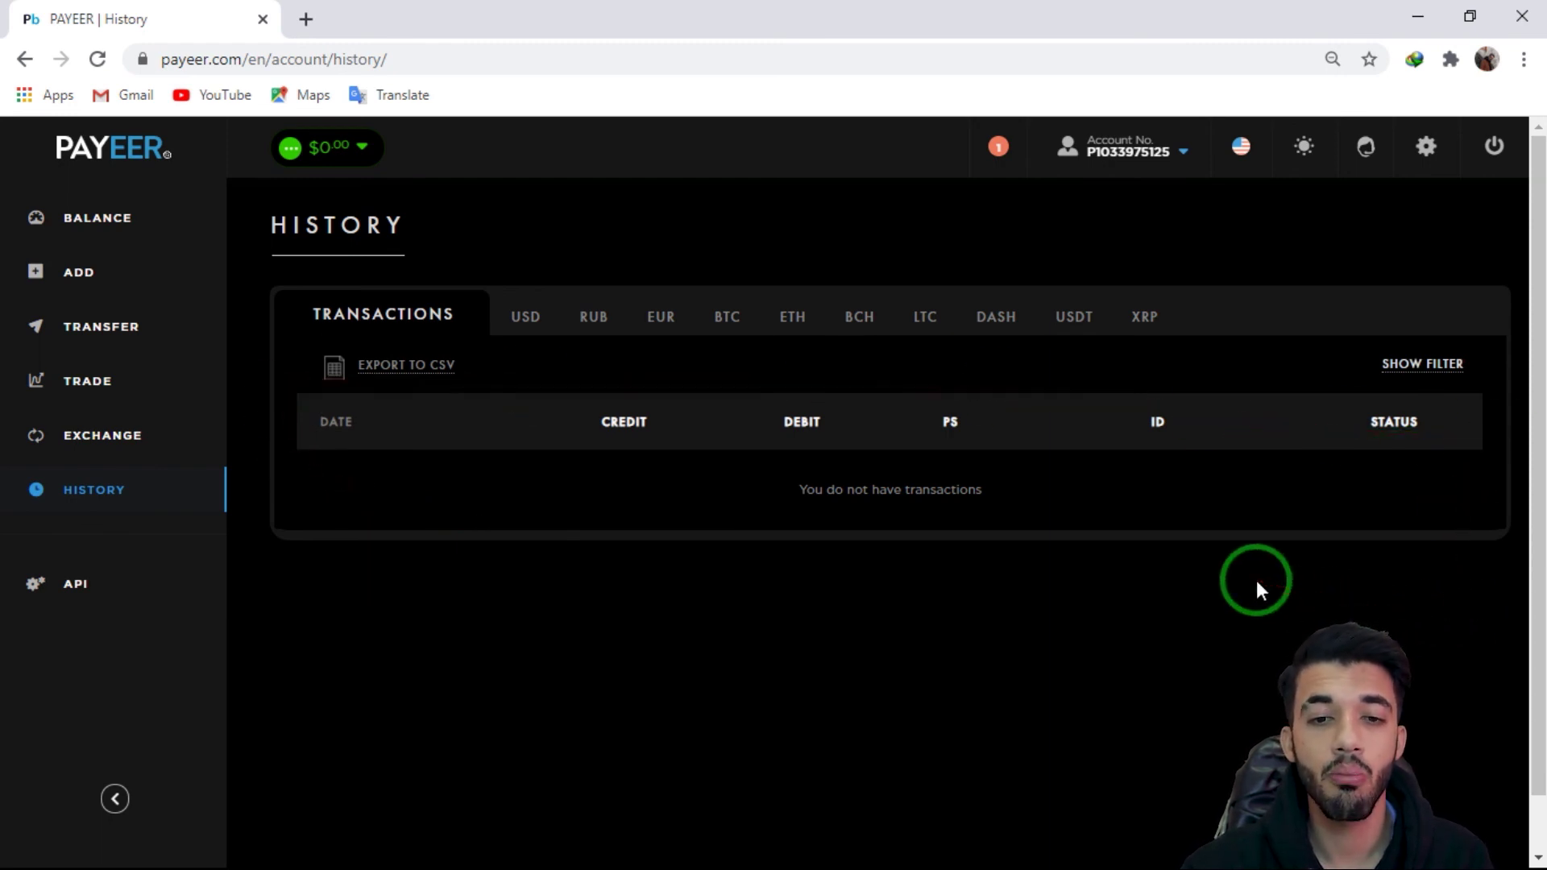
pyautogui.moveTo(1257, 582); pyautogui.dragTo(1068, 544)
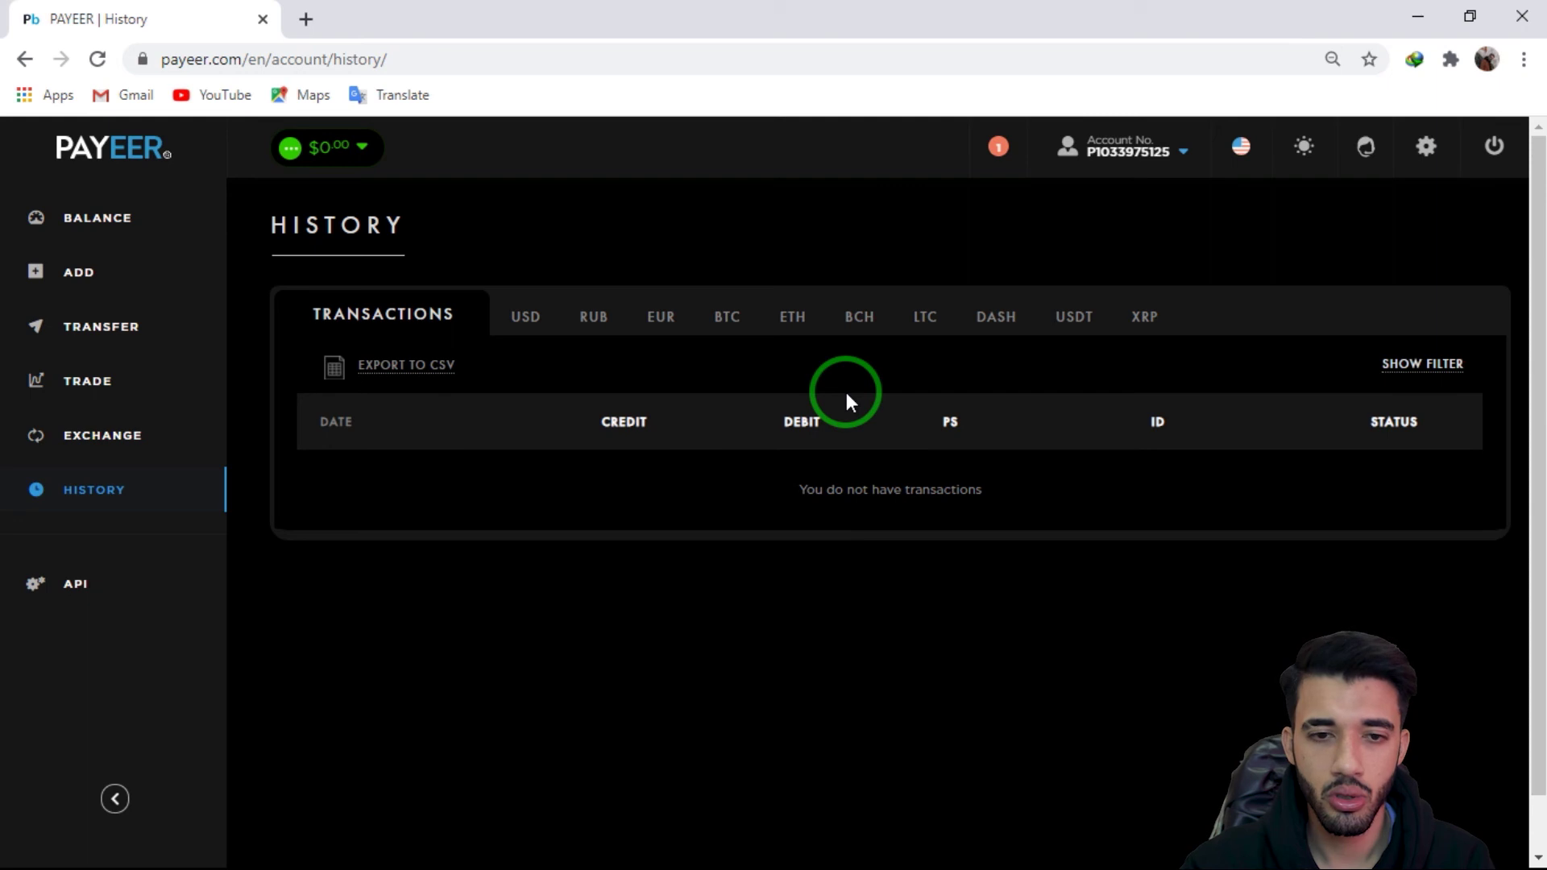
pyautogui.moveTo(605, 437)
pyautogui.mouseDown()
pyautogui.moveTo(1228, 466)
pyautogui.moveTo(586, 260)
pyautogui.mouseUp()
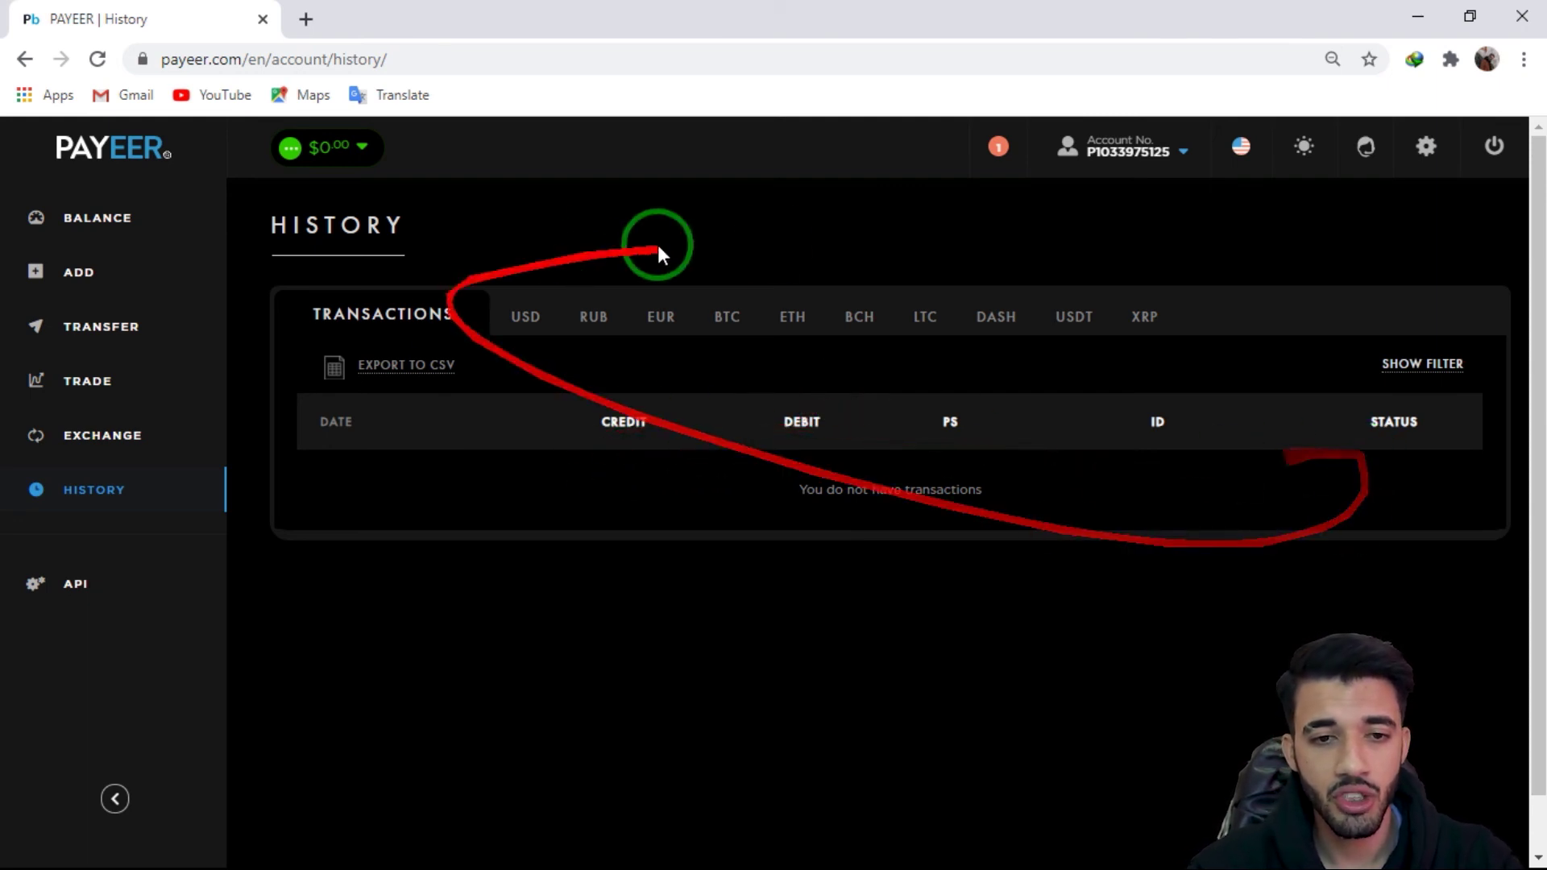
pyautogui.moveTo(830, 238); pyautogui.dragTo(1016, 532)
pyautogui.moveTo(499, 362)
pyautogui.mouseDown()
pyautogui.moveTo(627, 424)
pyautogui.moveTo(76, 621)
pyautogui.mouseUp()
# Step: View the API page's Mass Payouts section, briefly checking Merchant Settings before returning
pyautogui.click(114, 595)
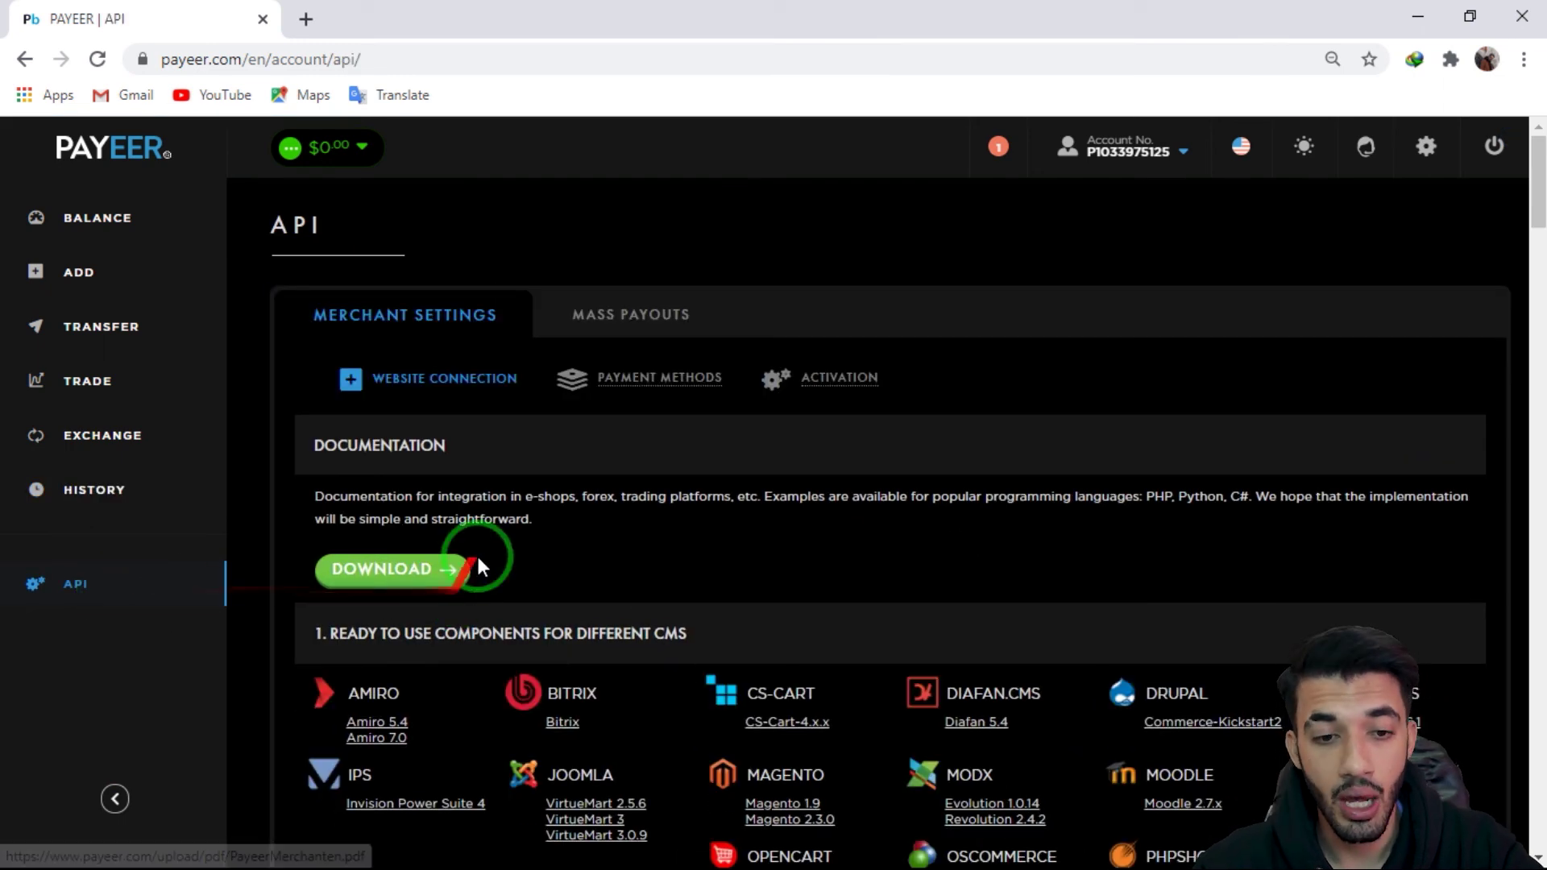
pyautogui.click(648, 310)
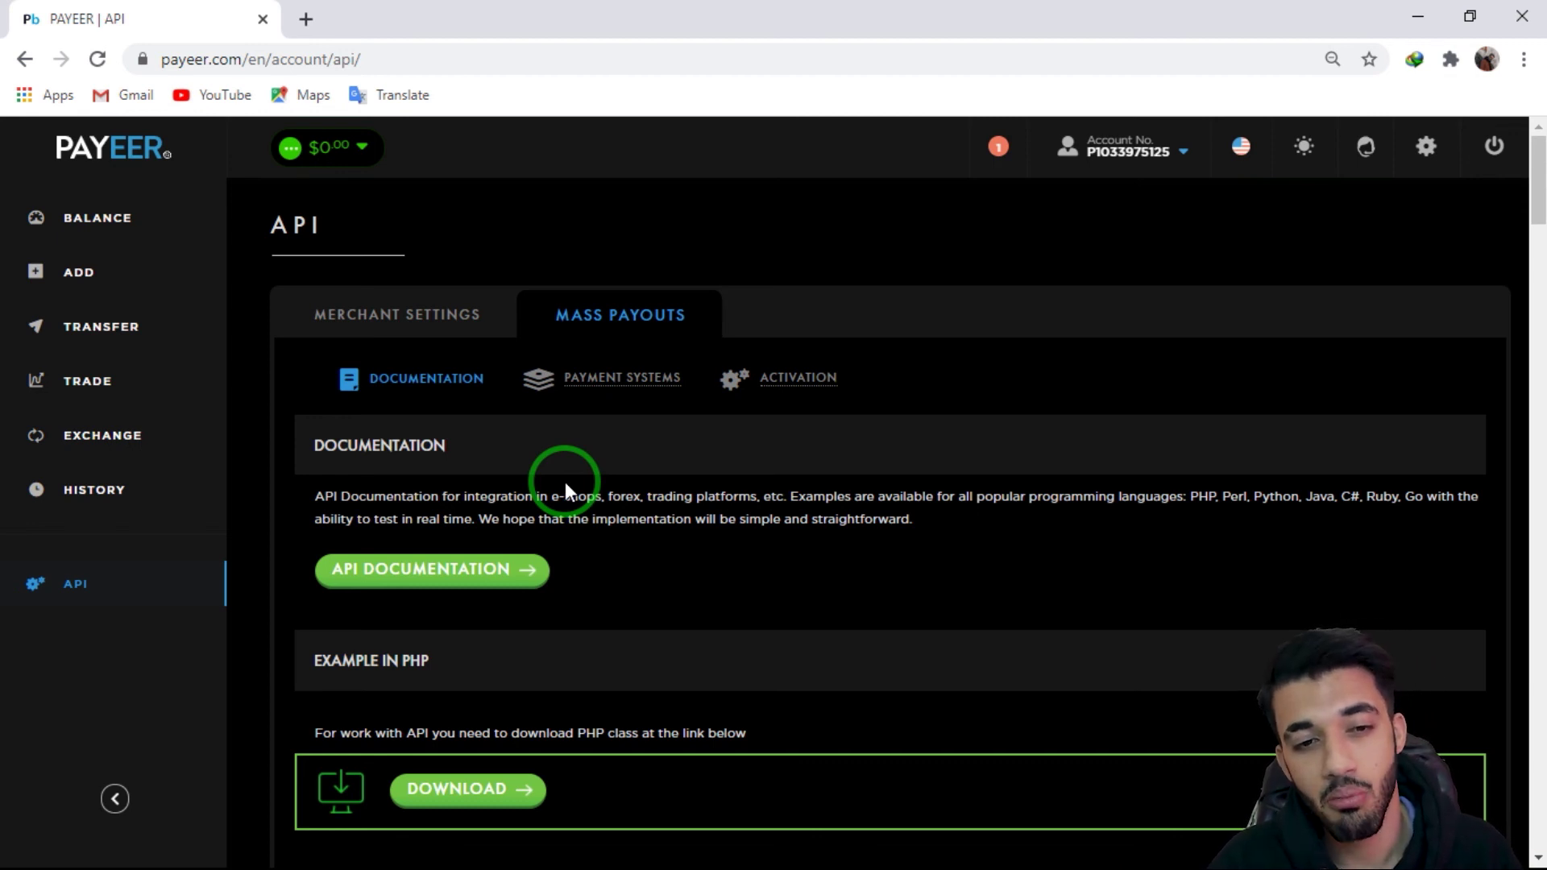
pyautogui.click(446, 323)
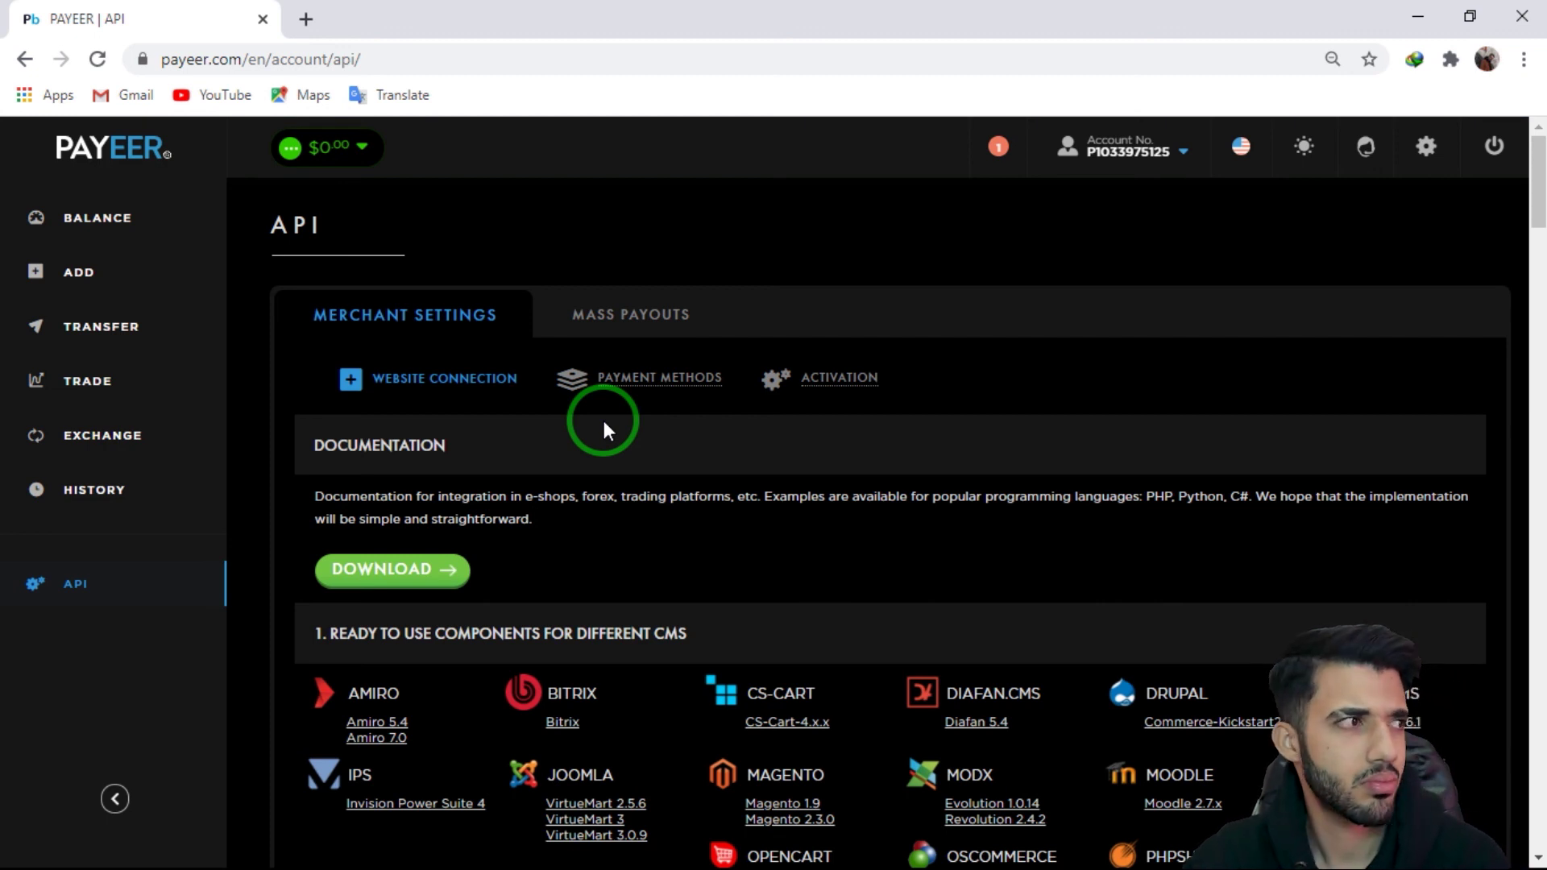
pyautogui.moveTo(568, 313); pyautogui.dragTo(266, 272)
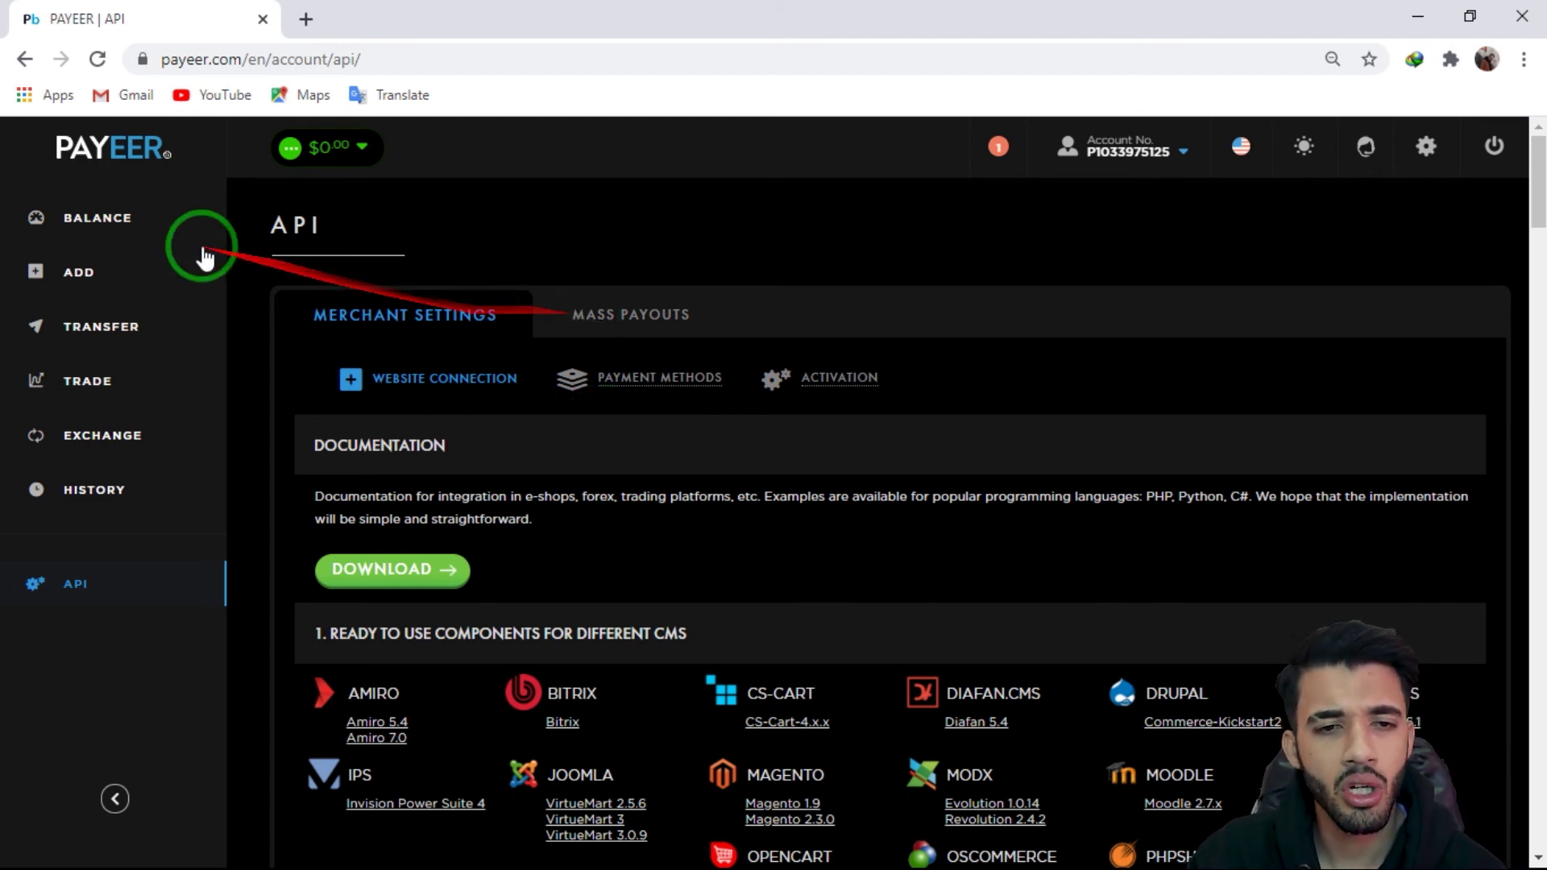
pyautogui.click(623, 310)
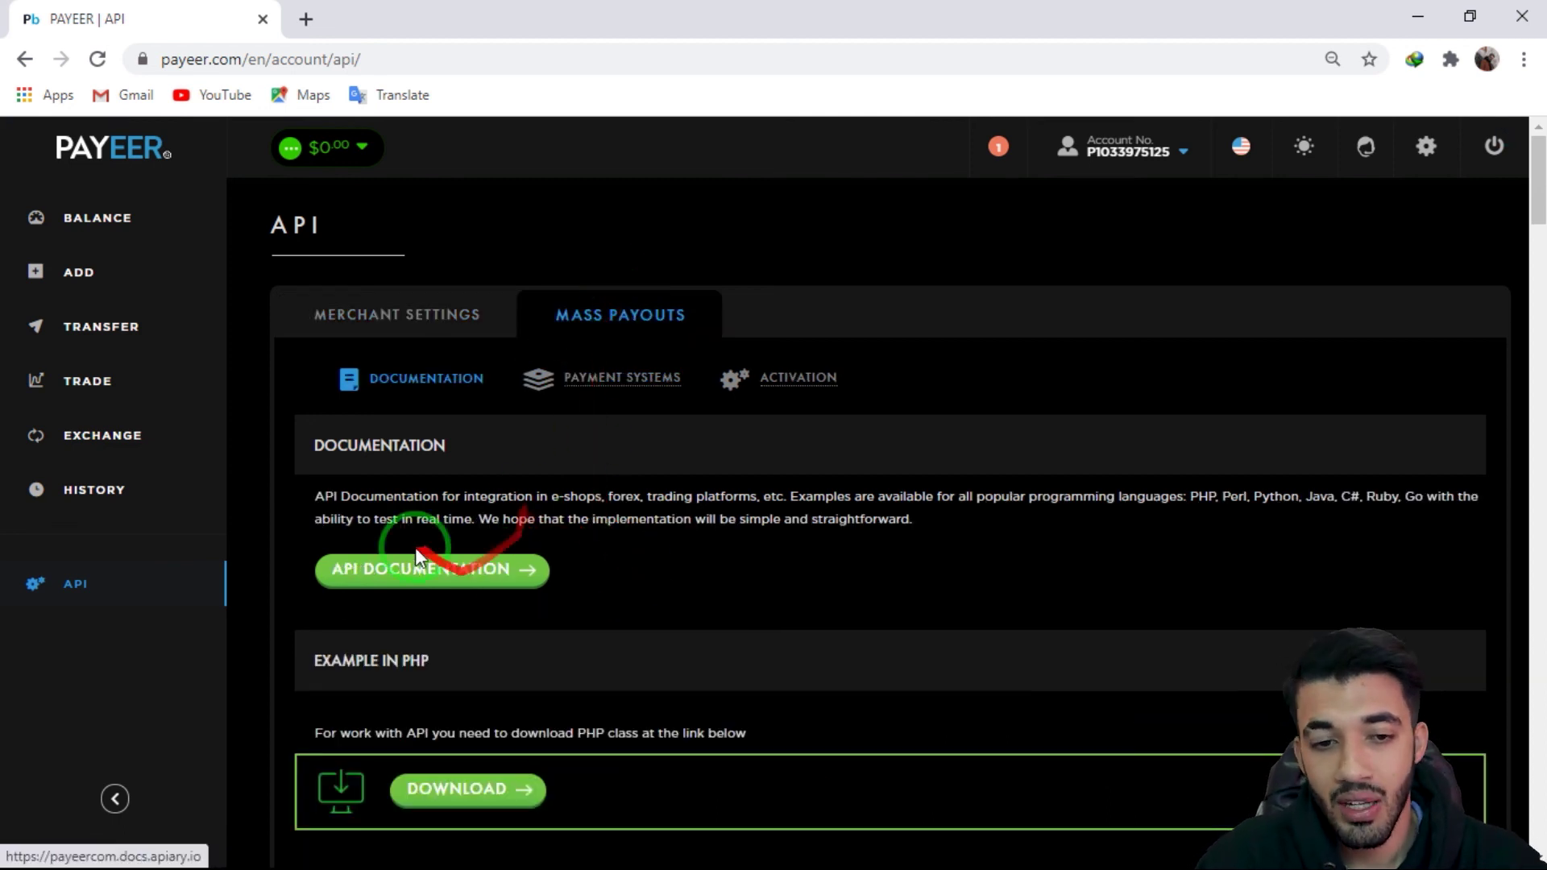